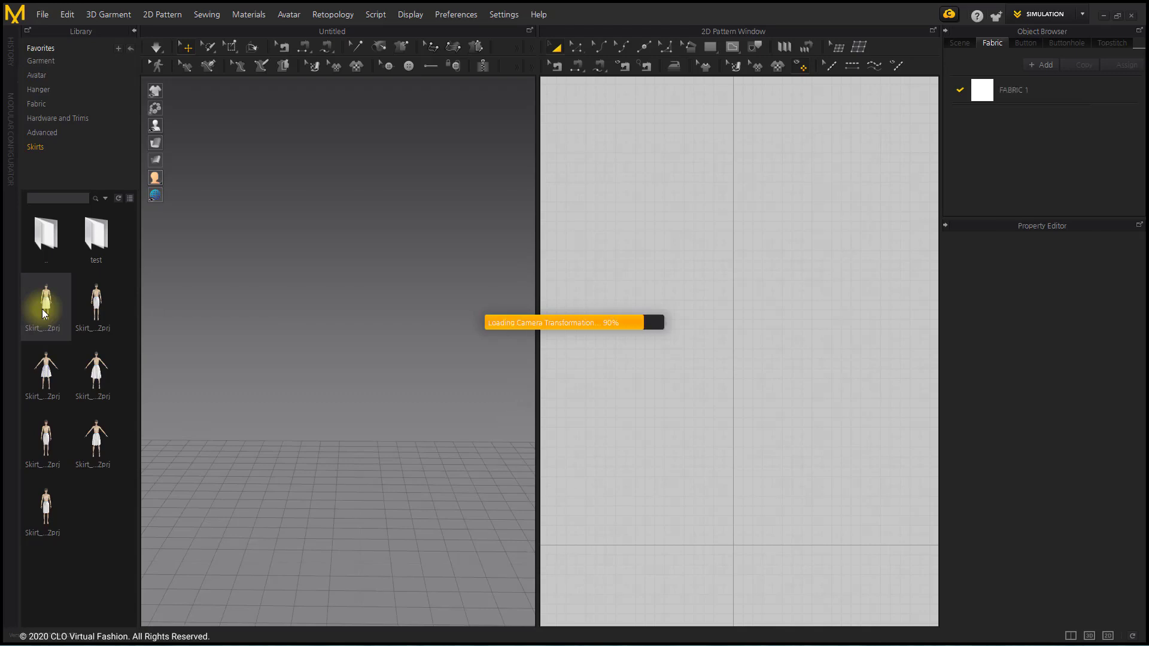
Draw a 3D pen line on the skirt front from the waist's side corner about 277 mm diagonally, continuing about 412 mm down to the hem
left_click(133, 32)
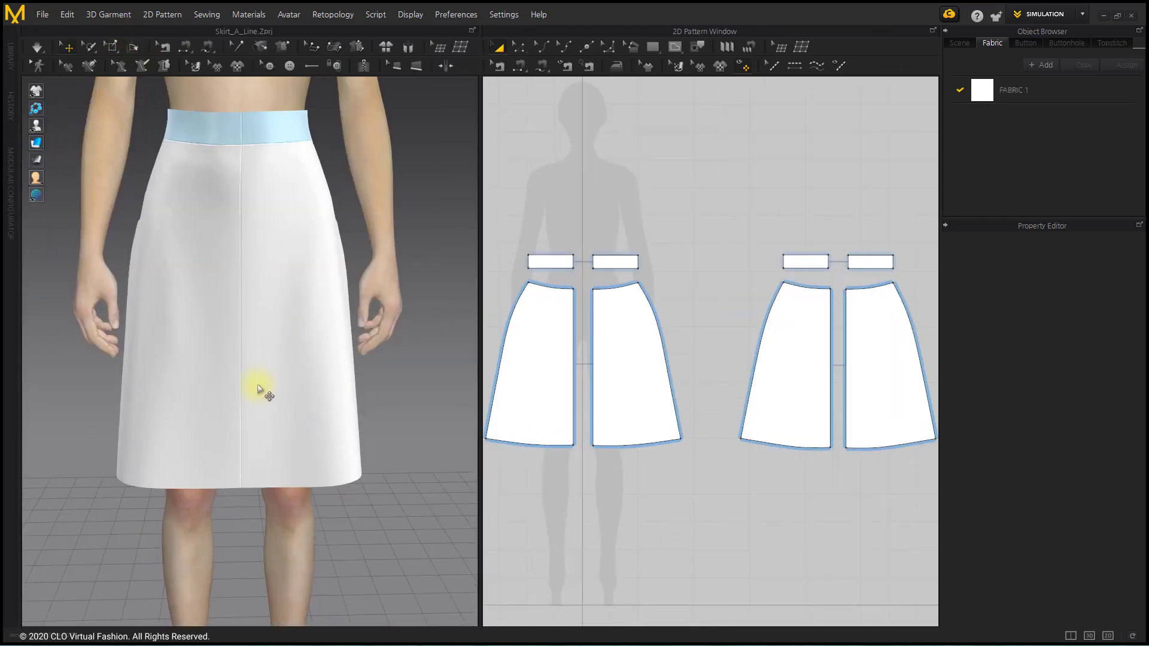
middle_click_drag(274, 370, 275, 383)
right_click_drag(291, 369, 290, 369)
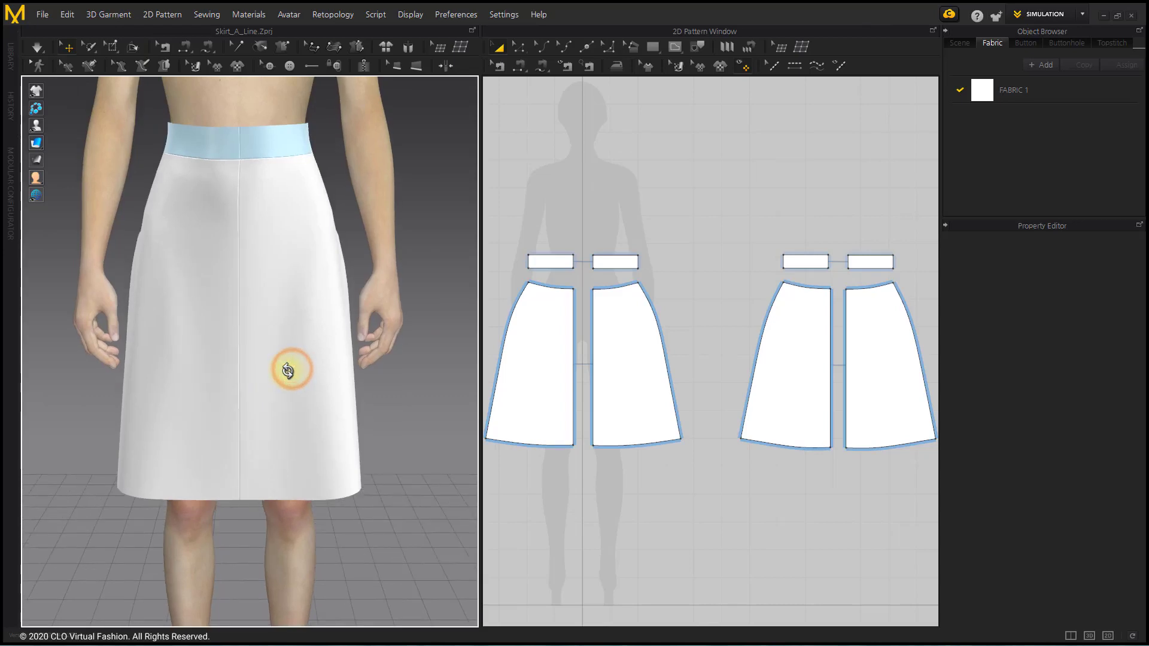
left_click(87, 68)
left_click(281, 286)
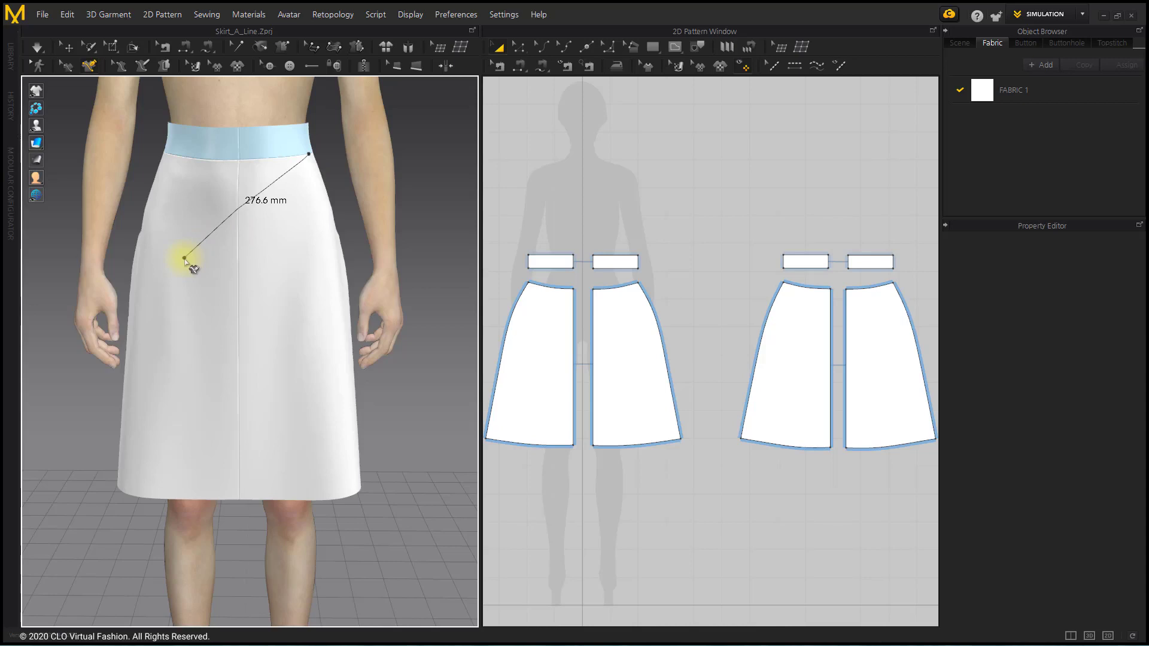
left_click(178, 497)
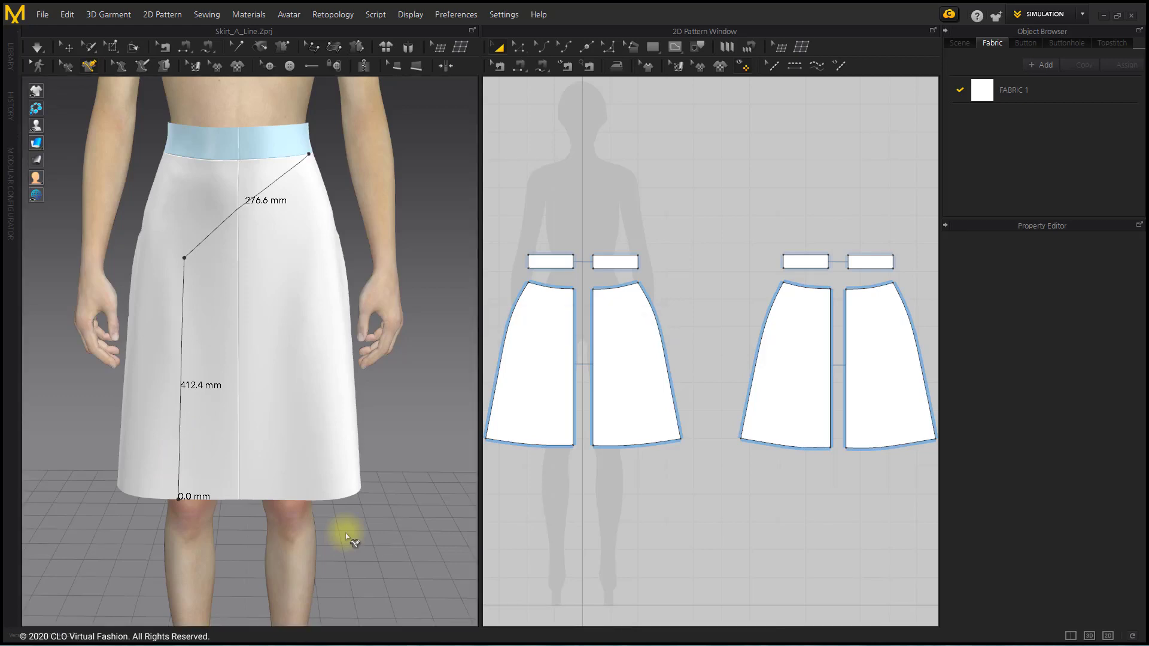
key("Return")
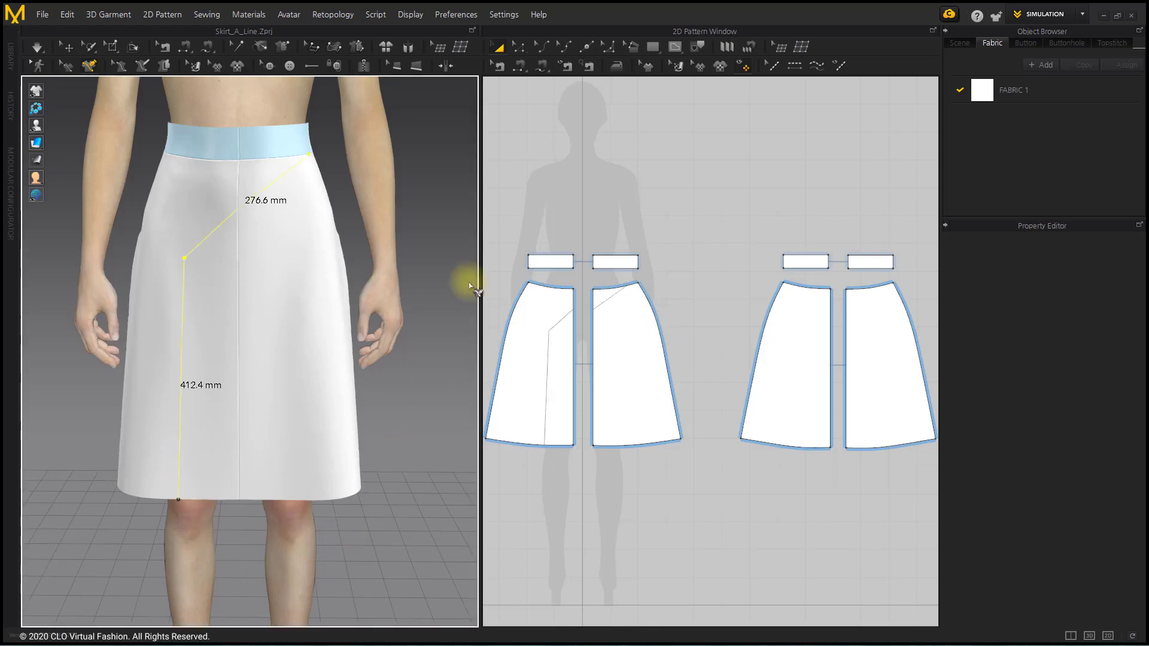
Merge the two front skirt panels into one along their centre edge
left_click(518, 48)
left_click(551, 150)
middle_click_drag(686, 253, 722, 214)
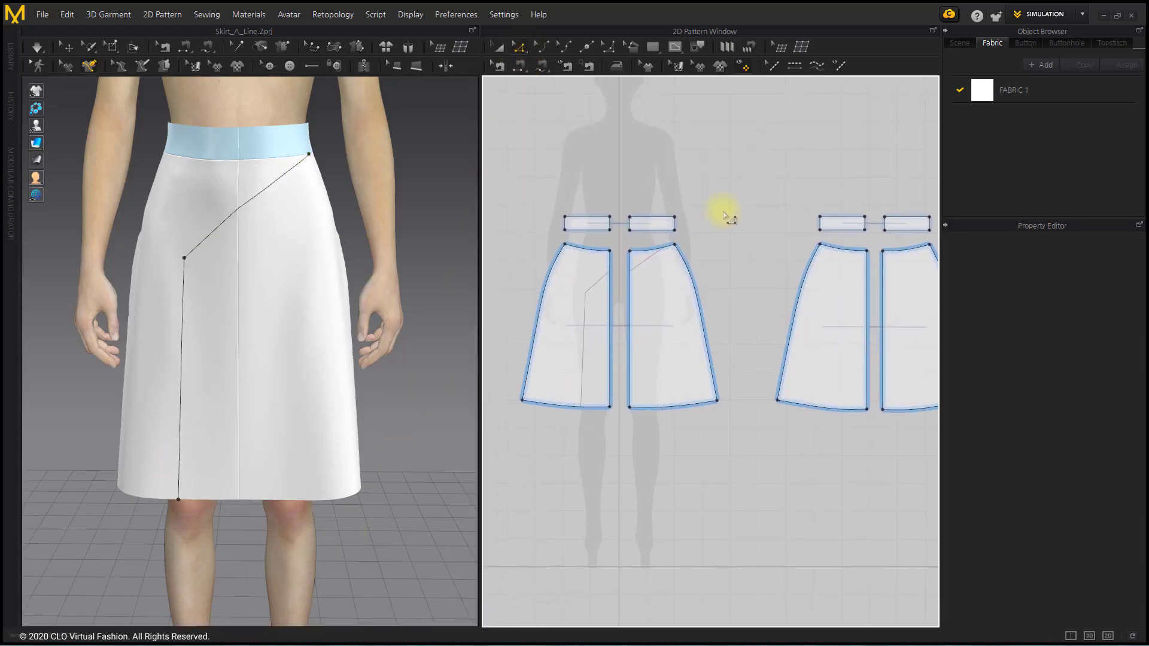
right_click(612, 301)
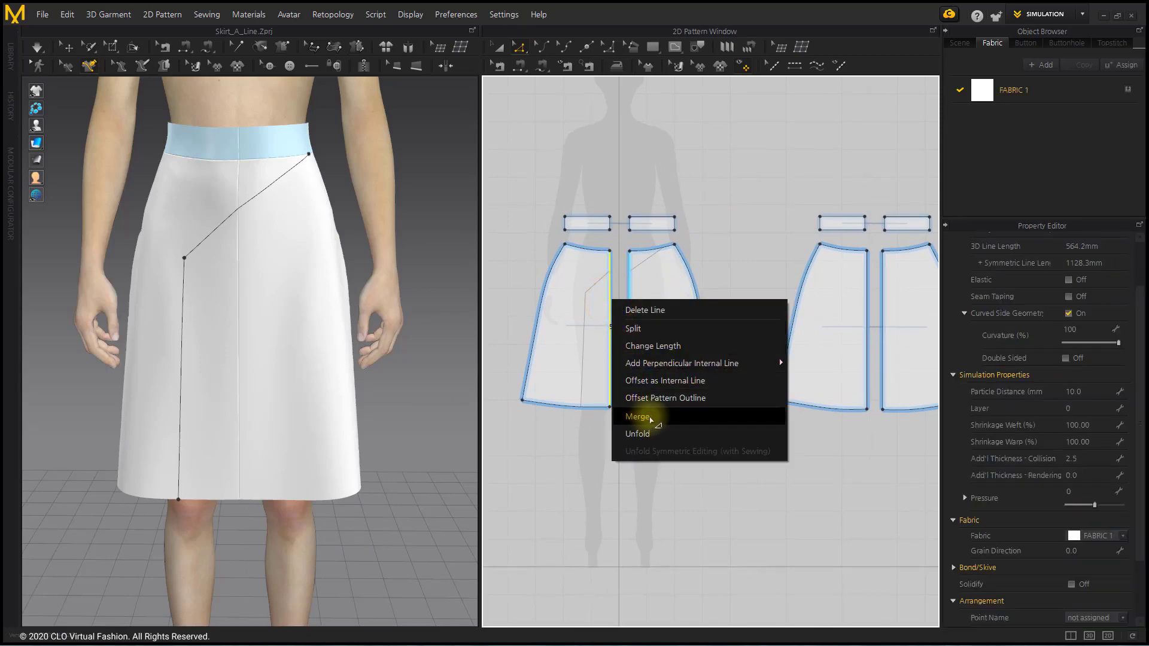
left_click(643, 418)
left_click(697, 457)
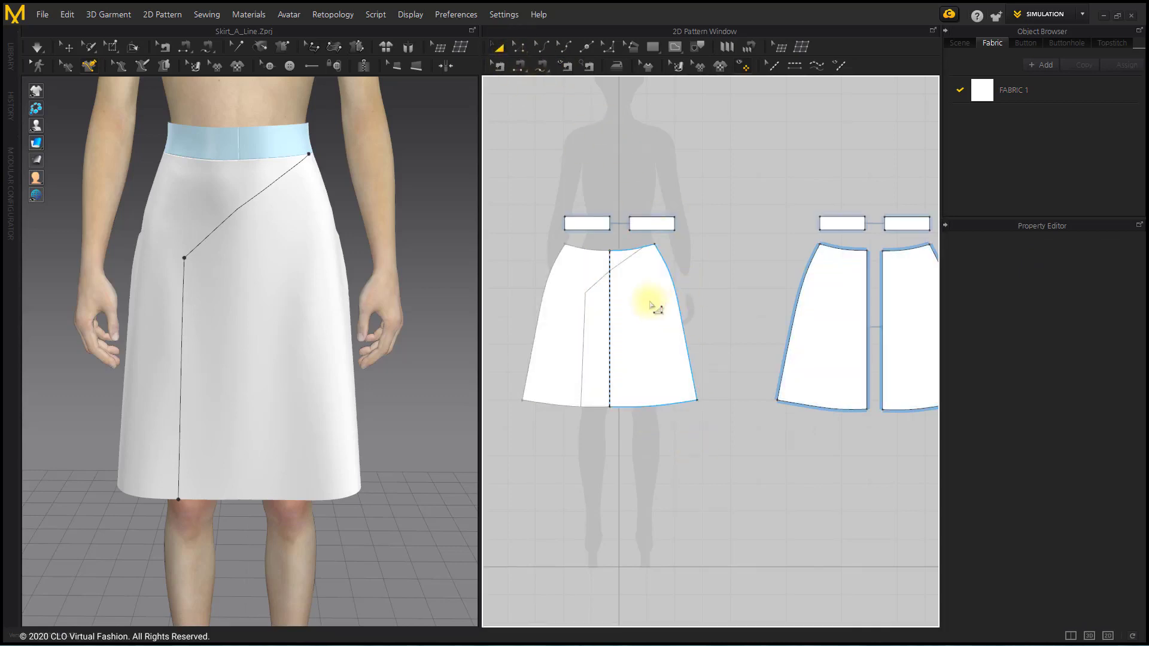
Remove linked editing from the merged front panel and centre it on the avatar's midline
right_click(649, 301)
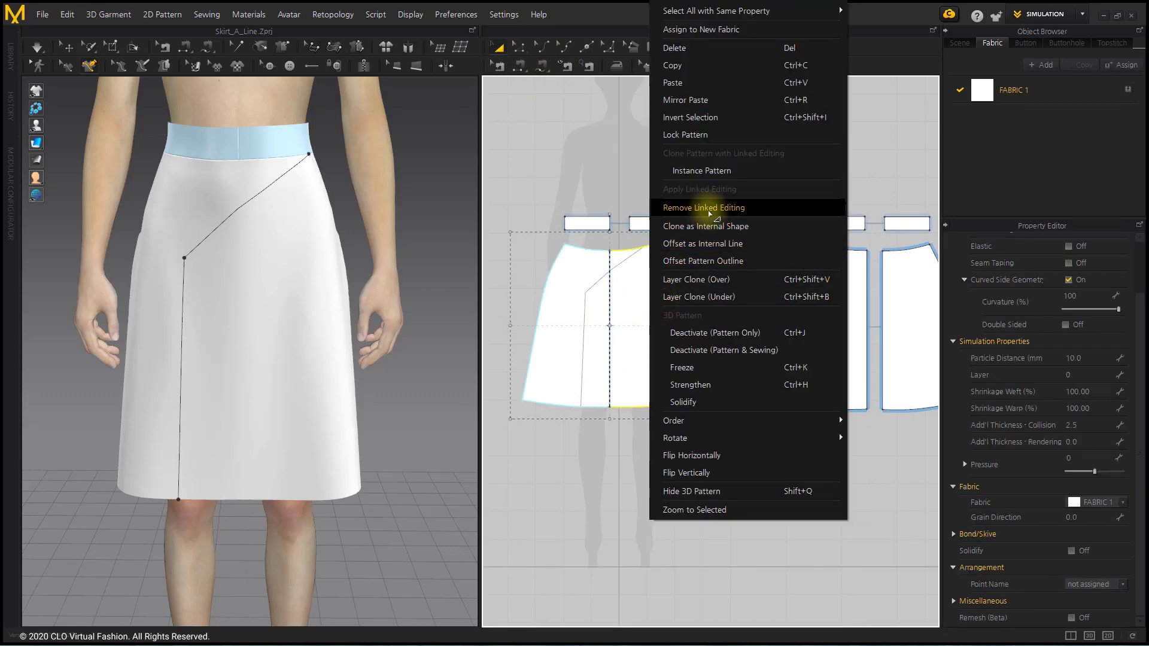
left_click(688, 207)
left_click(738, 260)
middle_click_drag(708, 310, 706, 292)
left_click_drag(646, 300, 655, 300)
left_click(731, 259)
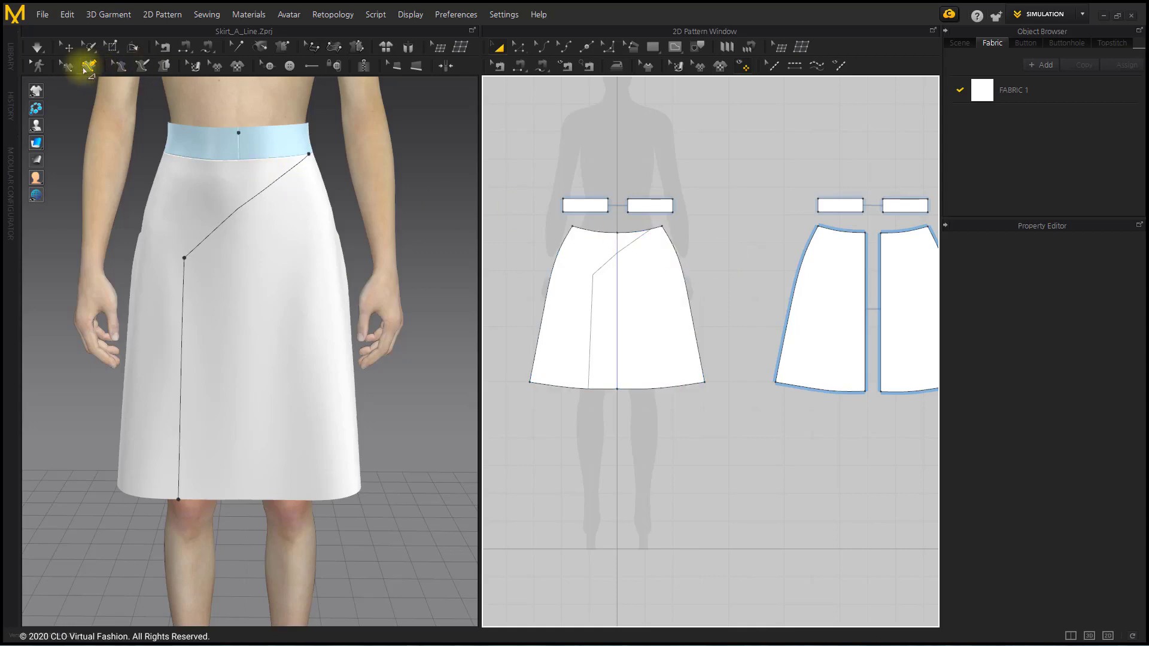
Trace the angled 3D guide on the 2D front panel as an internal line about 677 mm long from waist to hem
left_click(72, 69)
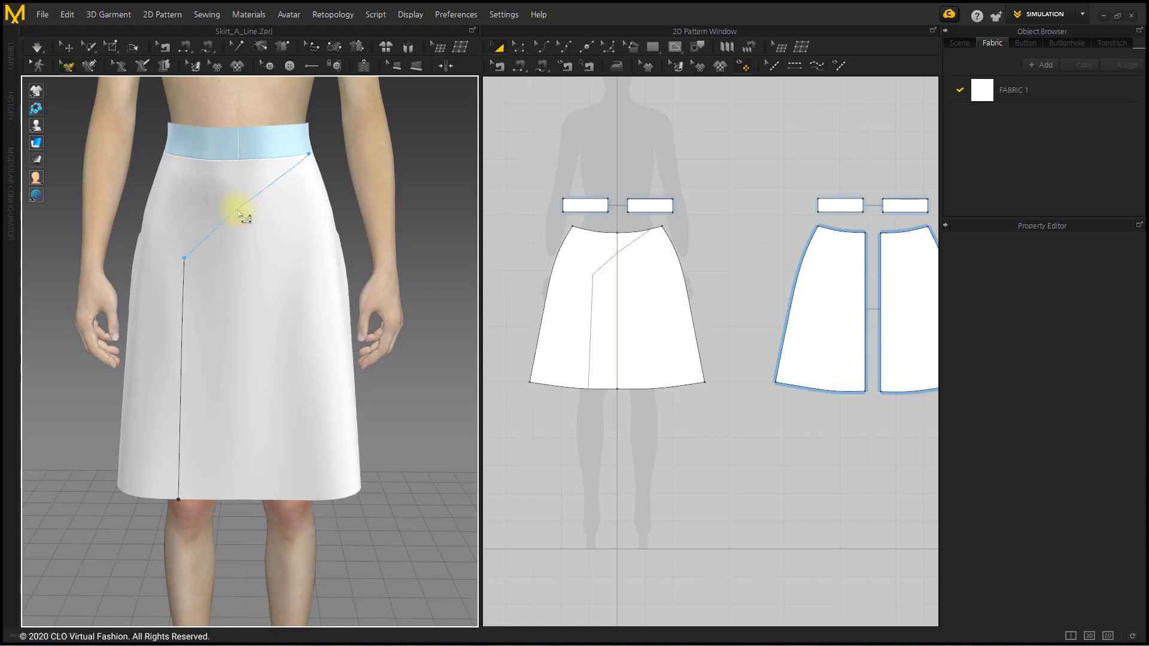
scroll(672, 277, "up", 4)
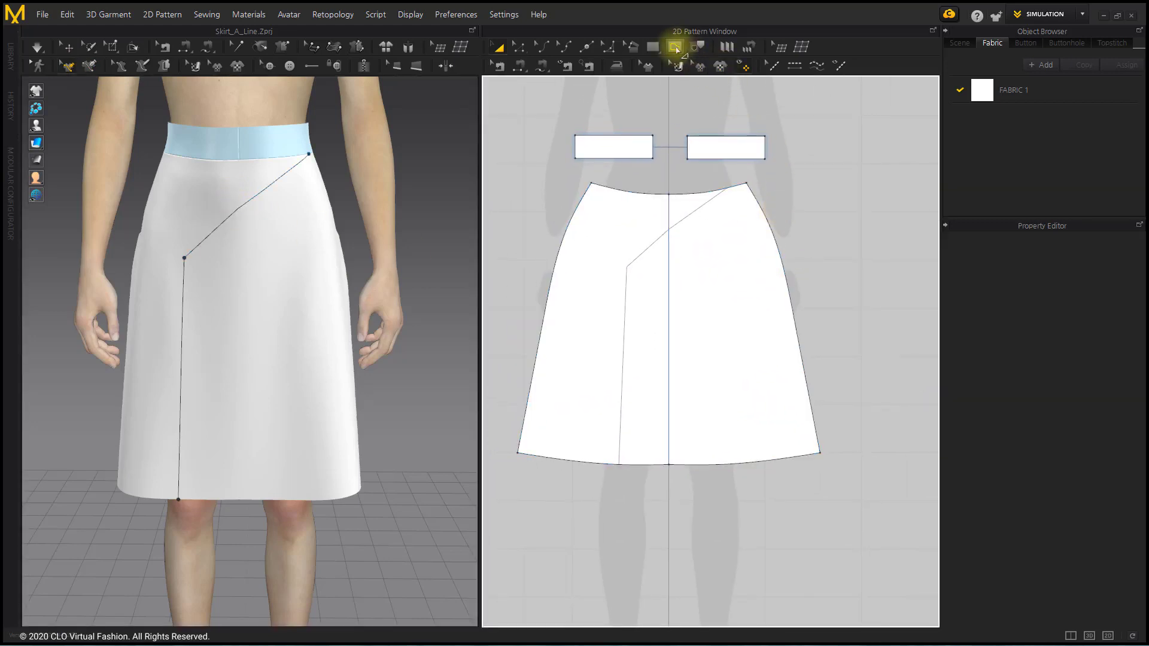
left_click(675, 46)
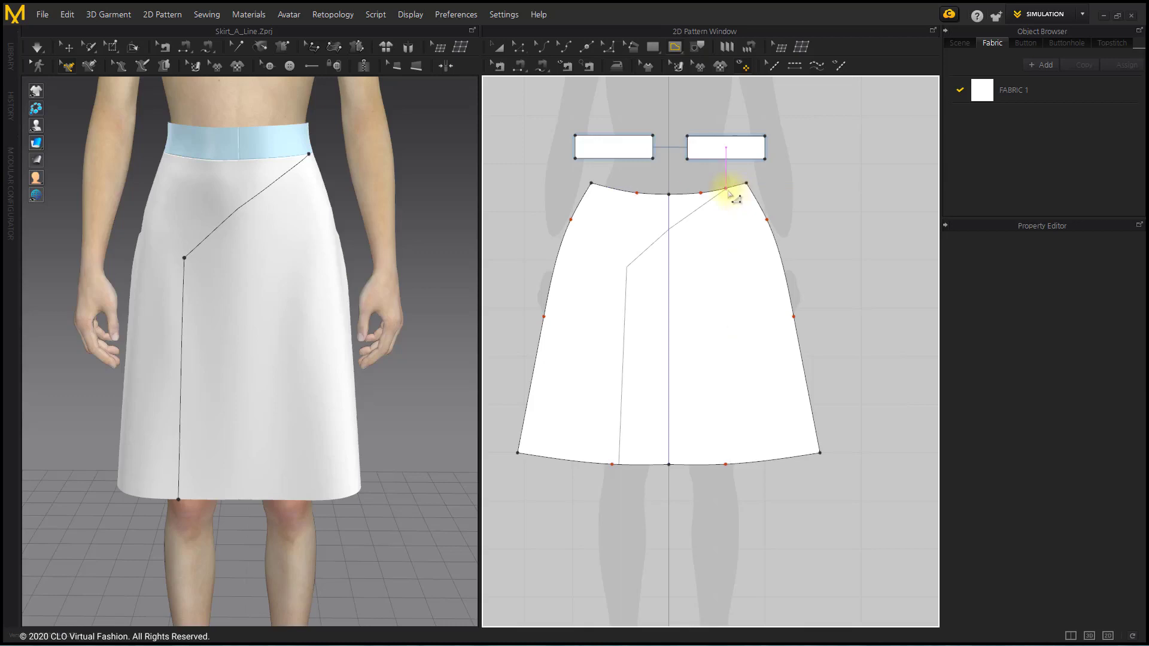
left_click(725, 189)
left_click(624, 266)
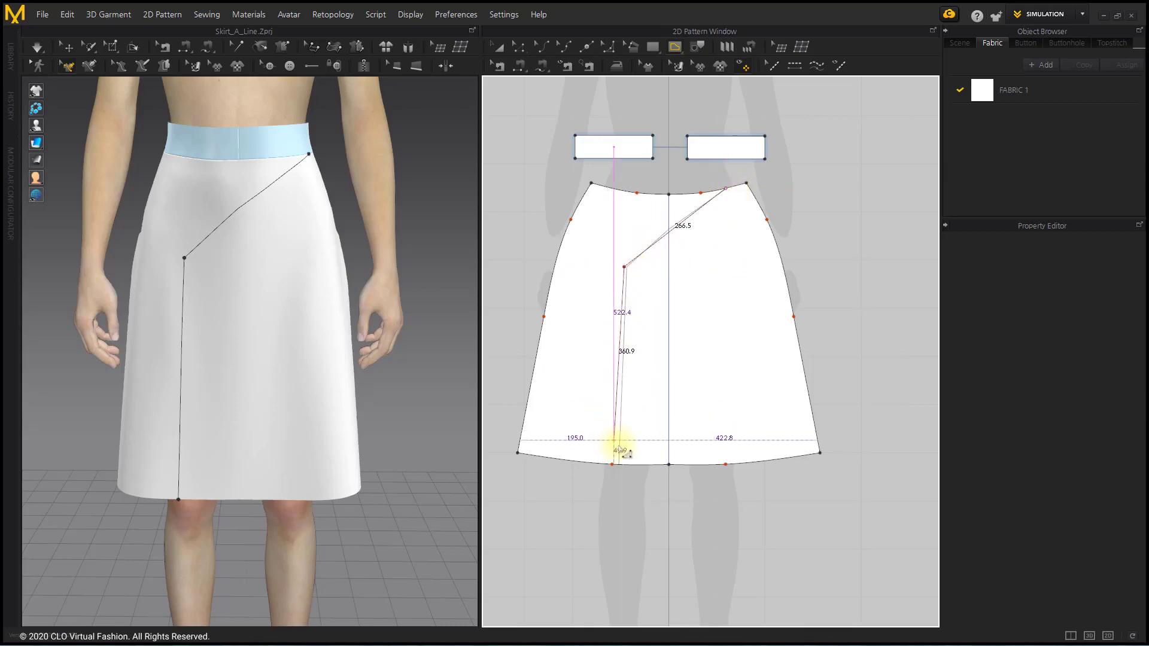
left_click(619, 464)
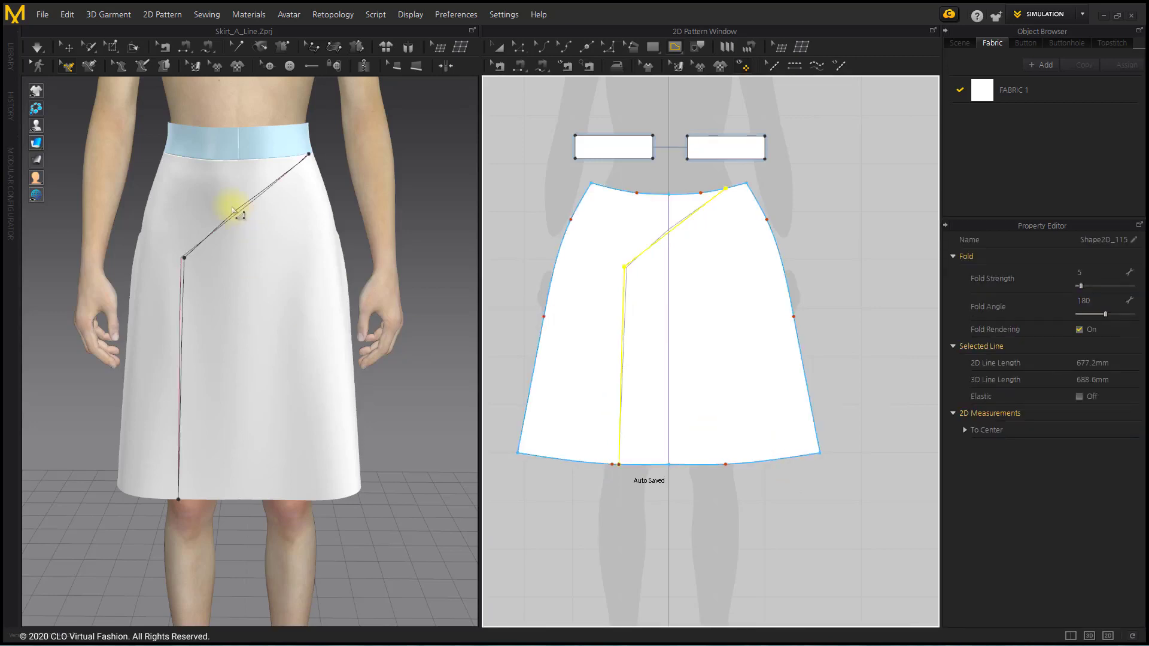
Delete the original 3D pen line from the skirt front, keeping the traced internal line
left_click(238, 219)
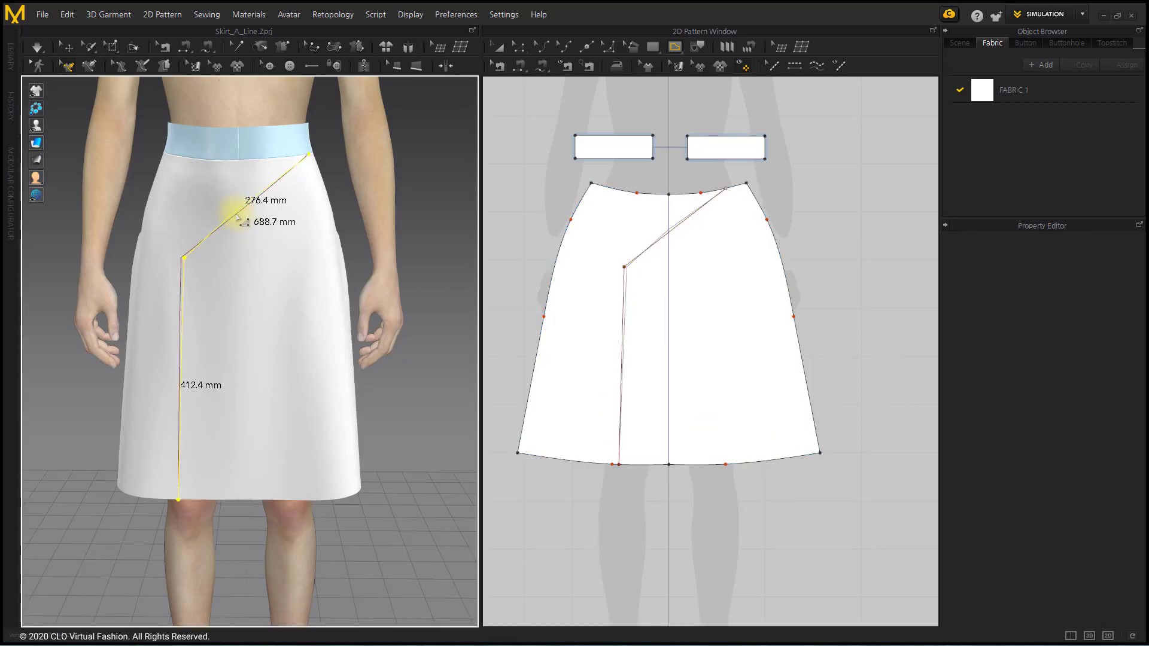
key("Delete")
left_click(67, 46)
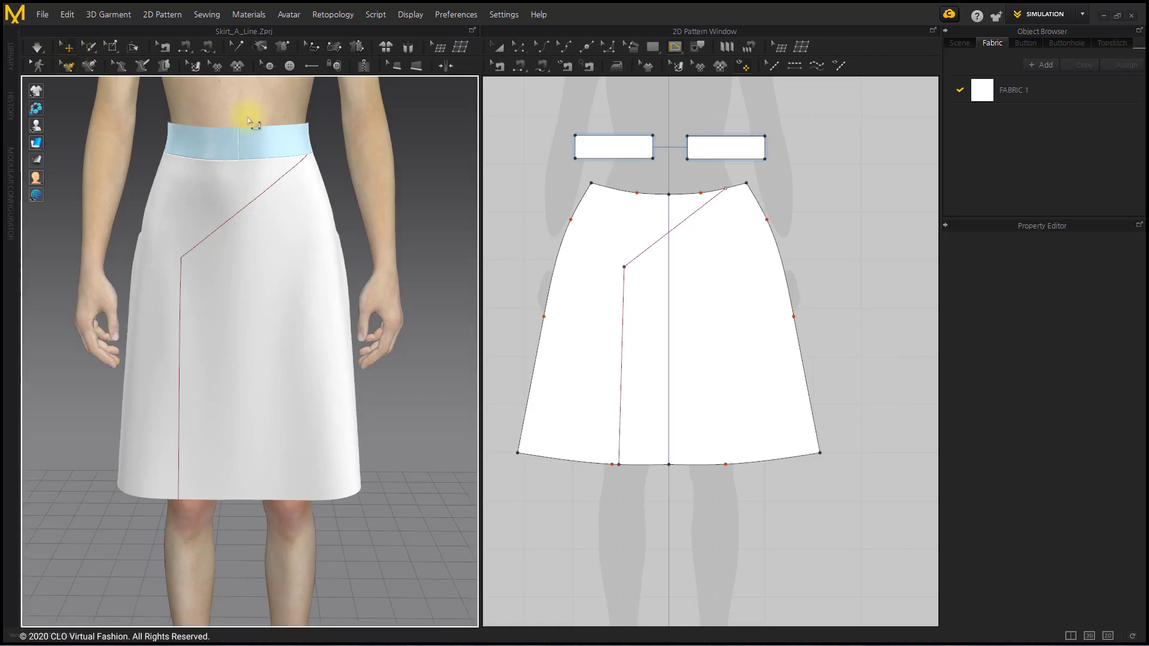
Cut the front panel along the angled internal line and sew the two resulting pieces together
left_click(496, 47)
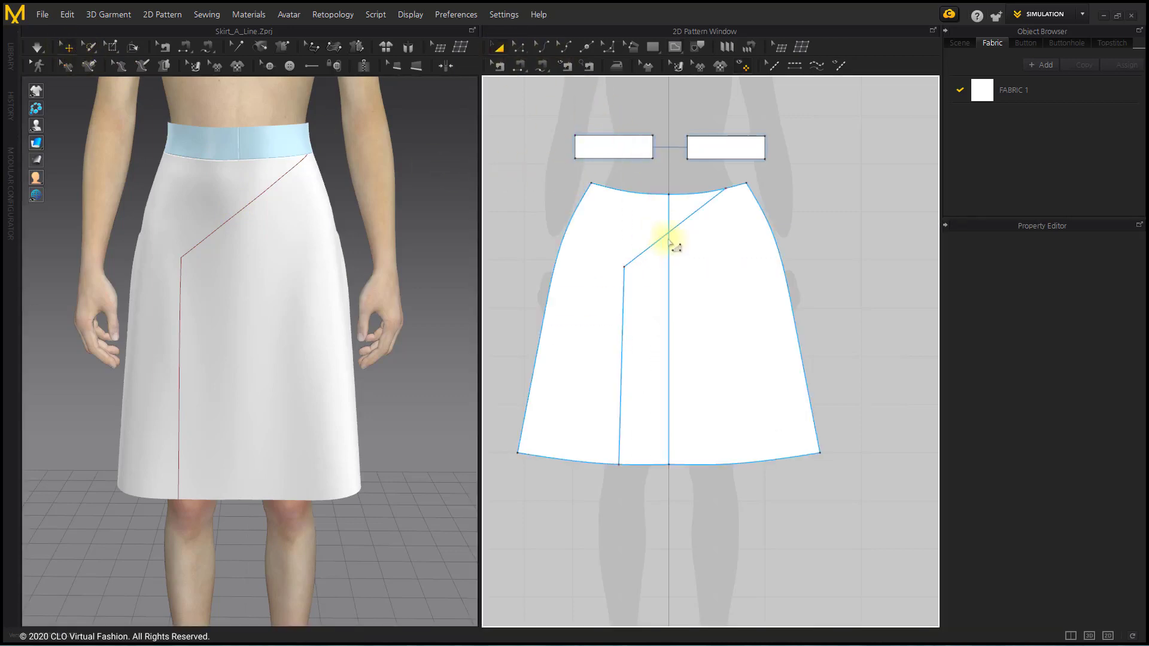
left_click(661, 243)
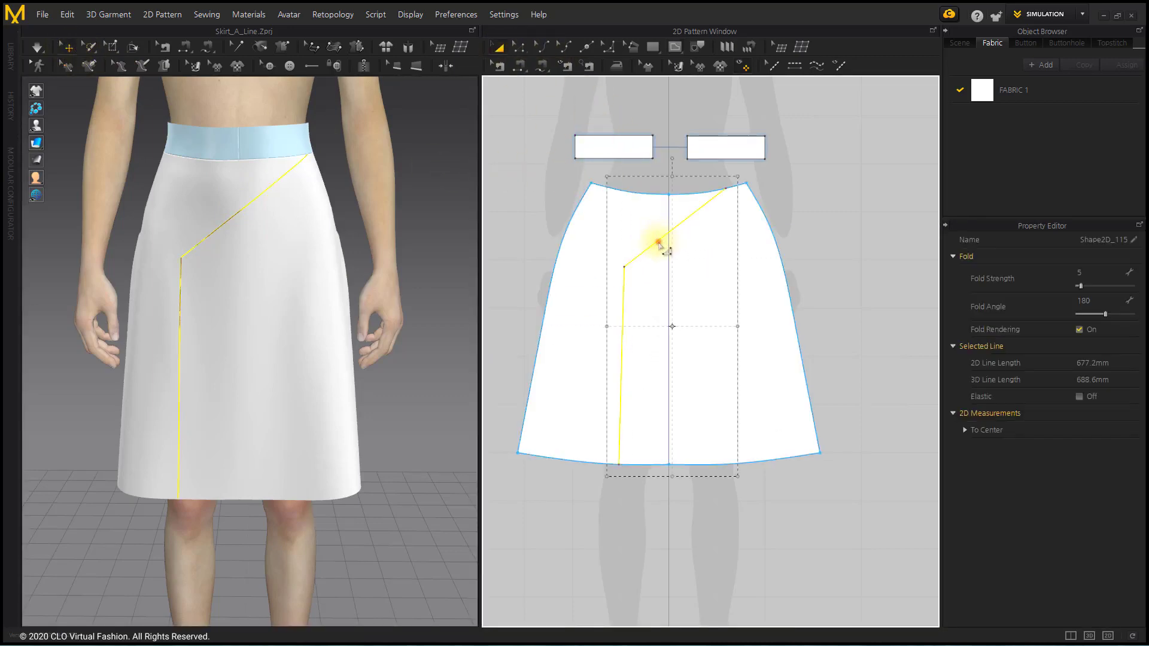
right_click(659, 242)
left_click(708, 414)
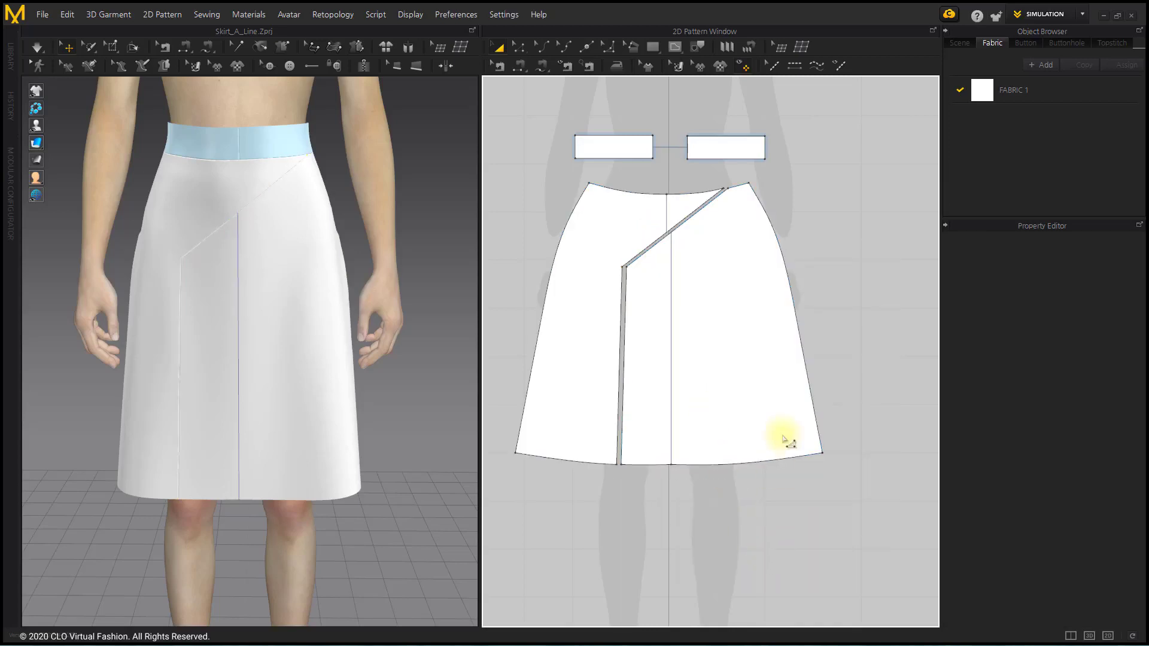
Delete the leftover vertical centre line from the larger front piece
left_click(697, 47)
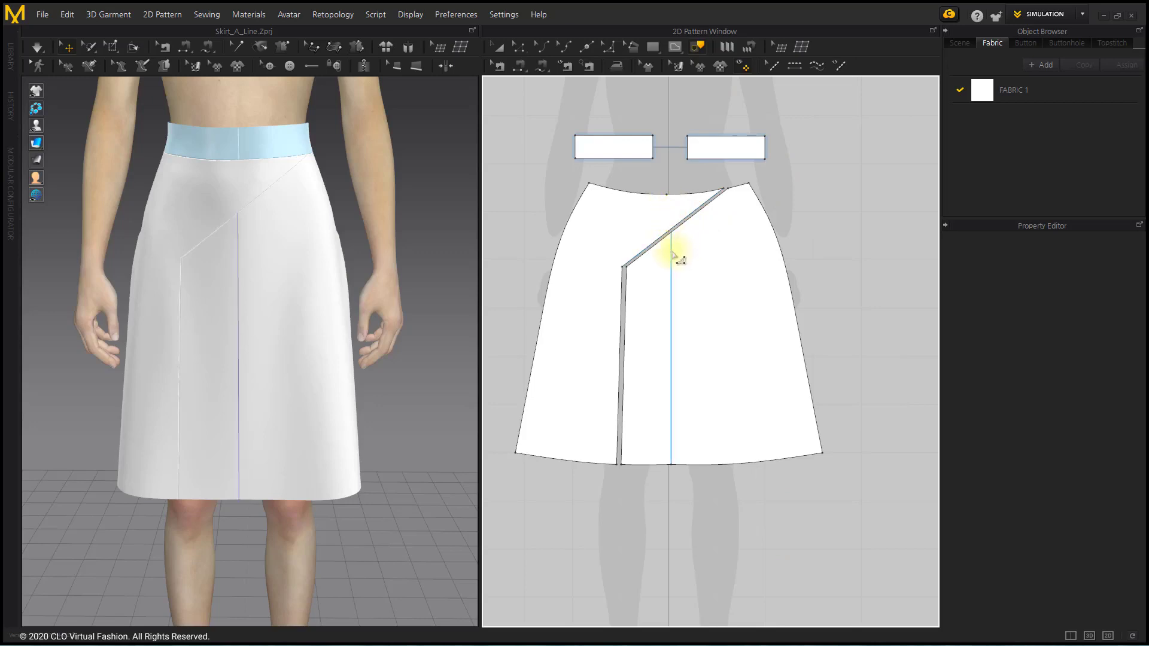
left_click(672, 258)
key("Delete")
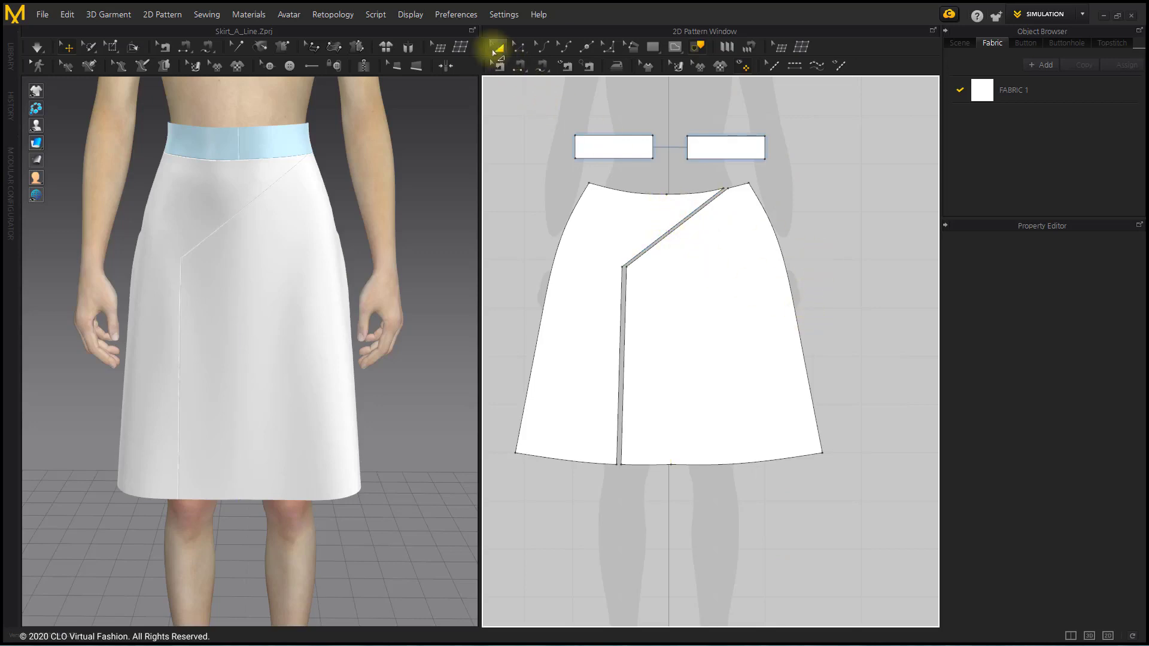
left_click(496, 48)
Freeze the front piece that includes most of the waist edge together with the two back skirt panels
scroll(546, 268, "down", 3)
left_click(572, 232)
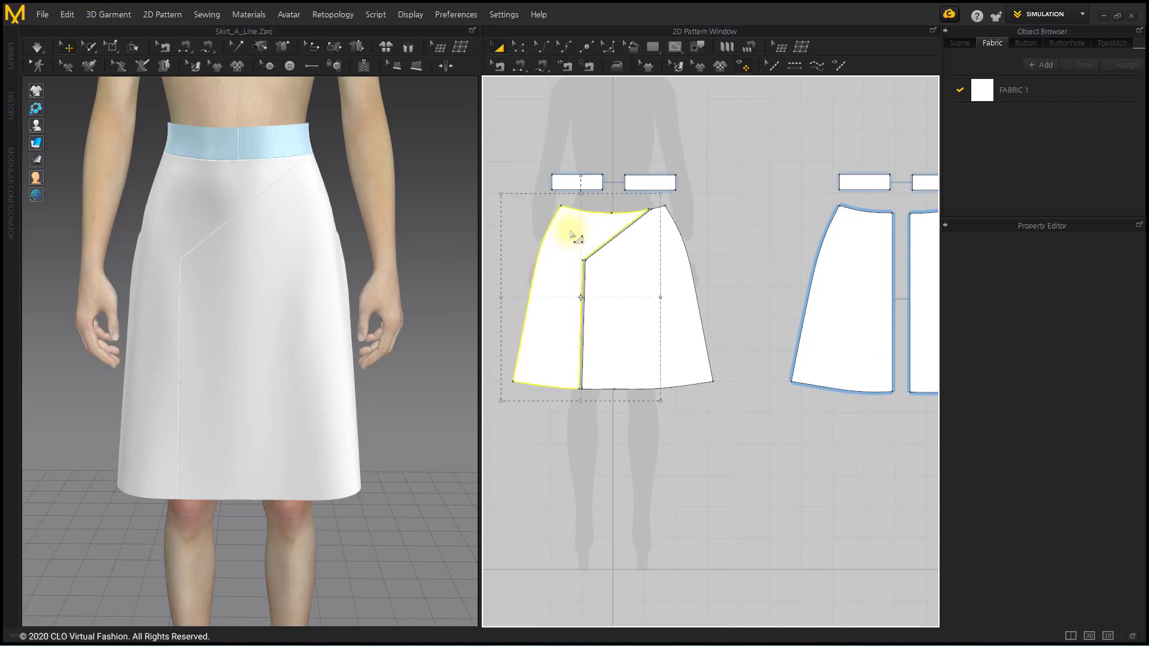
middle_click_drag(755, 271, 692, 278)
left_click(853, 286, "shift")
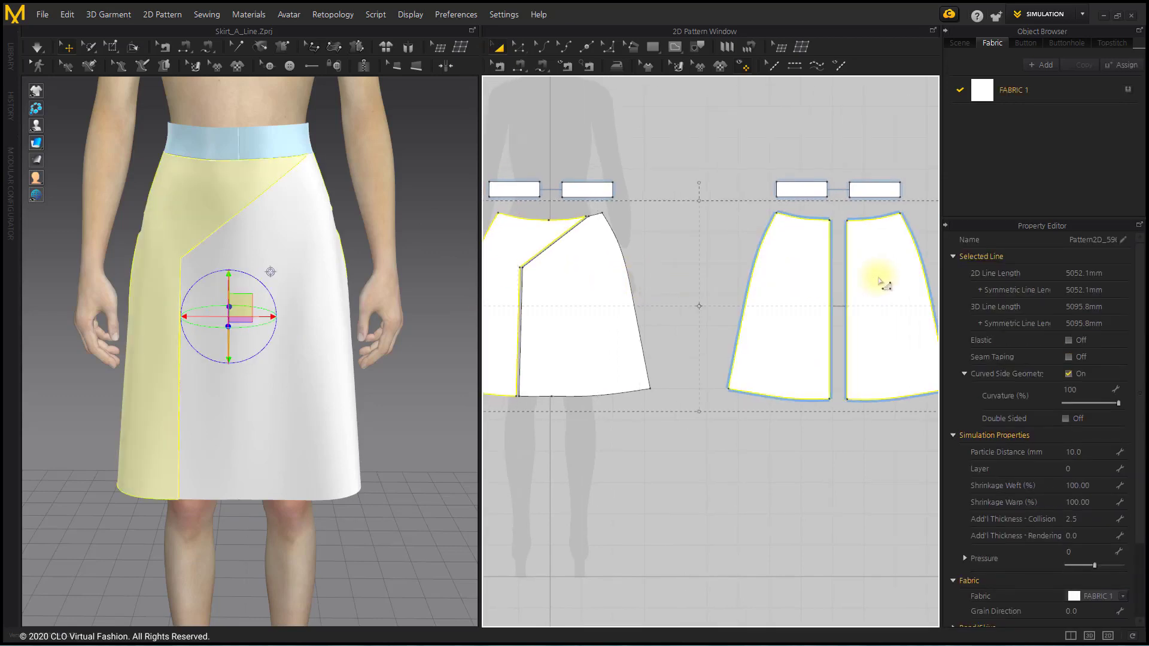
right_click(208, 206)
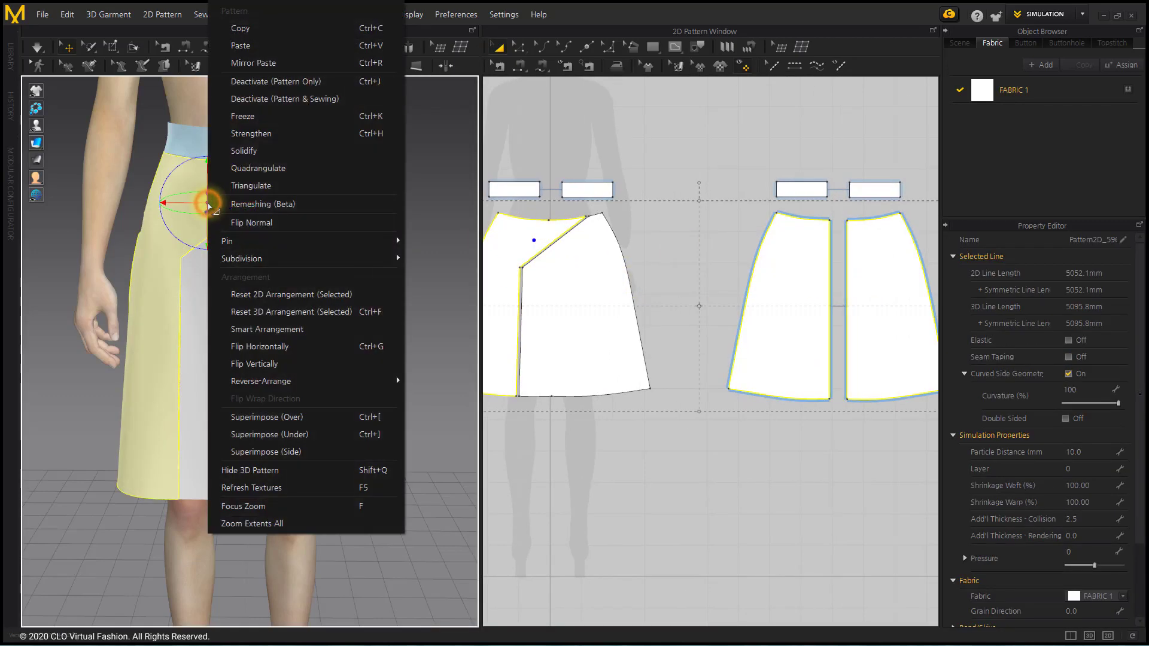
left_click(267, 117)
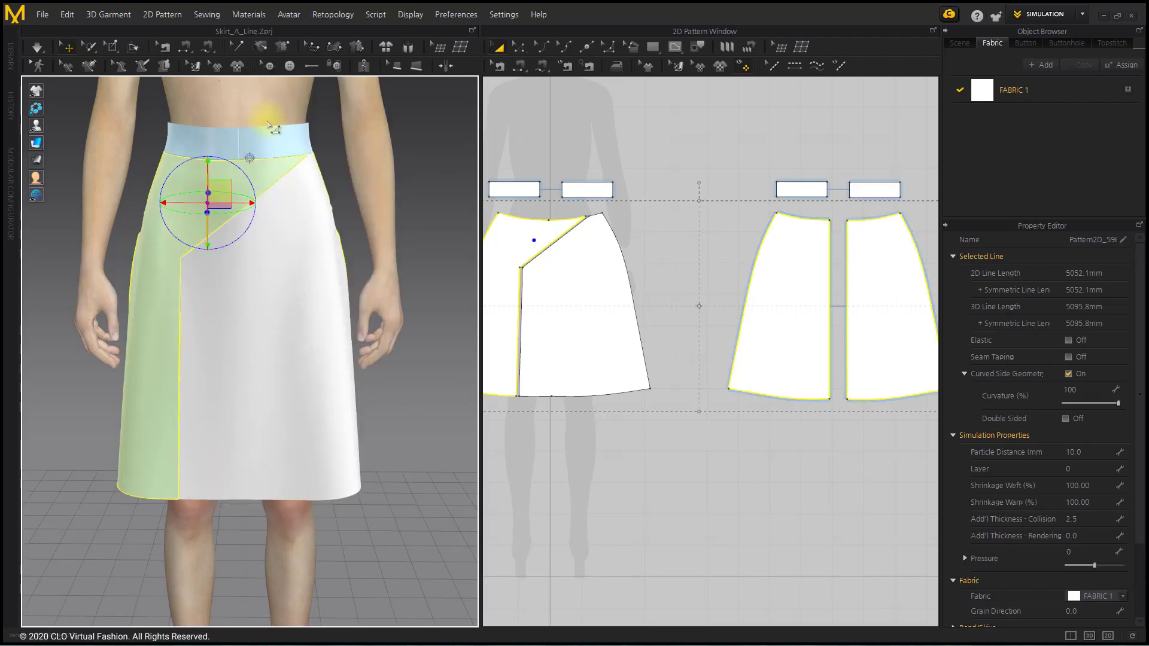
left_click(400, 429)
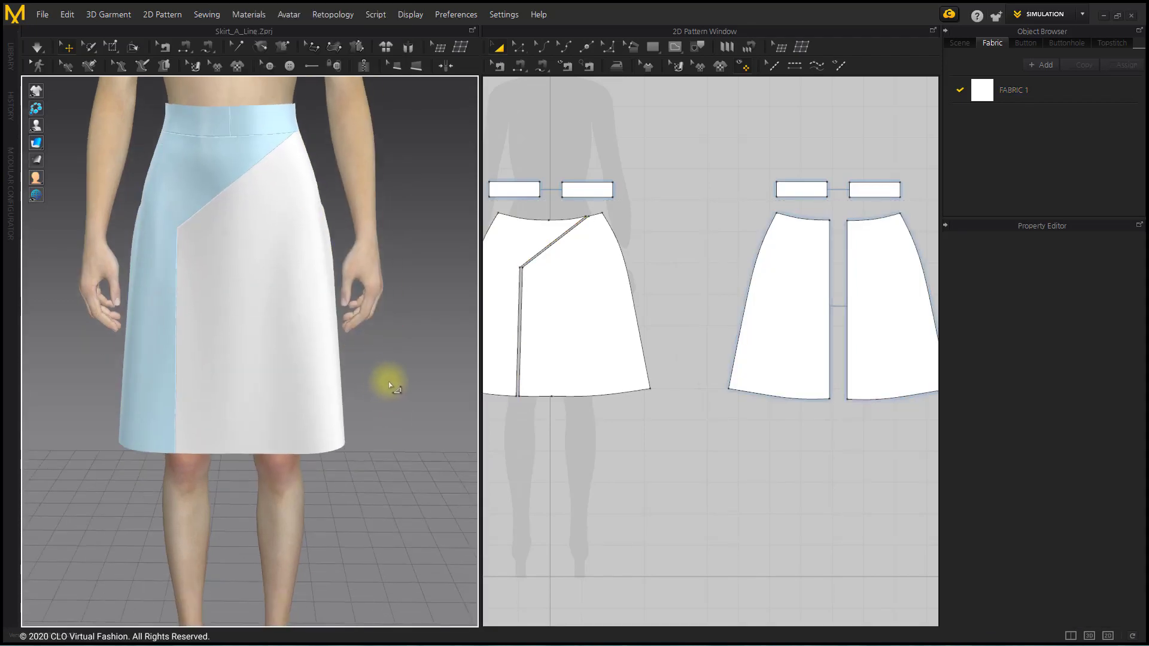
Move the unfrozen front piece down in the 2D pattern layout, clear of the frozen front piece
left_click_drag(591, 327, 614, 483)
middle_click_drag(662, 487, 730, 359)
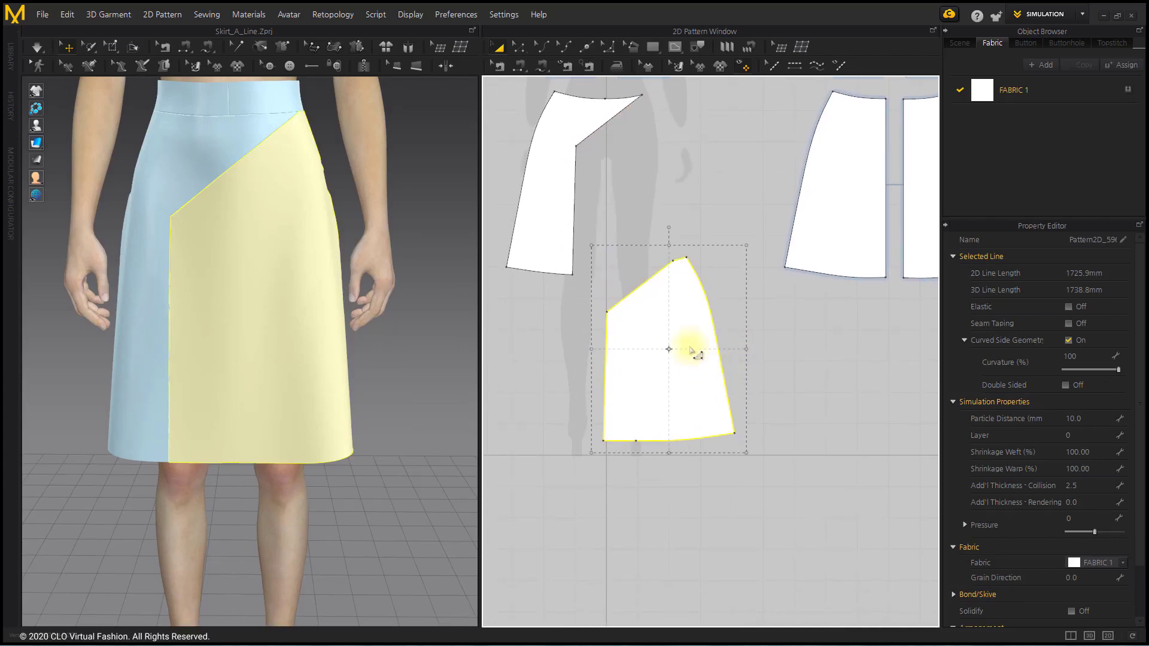
left_click_drag(691, 346, 717, 376)
left_click(783, 393)
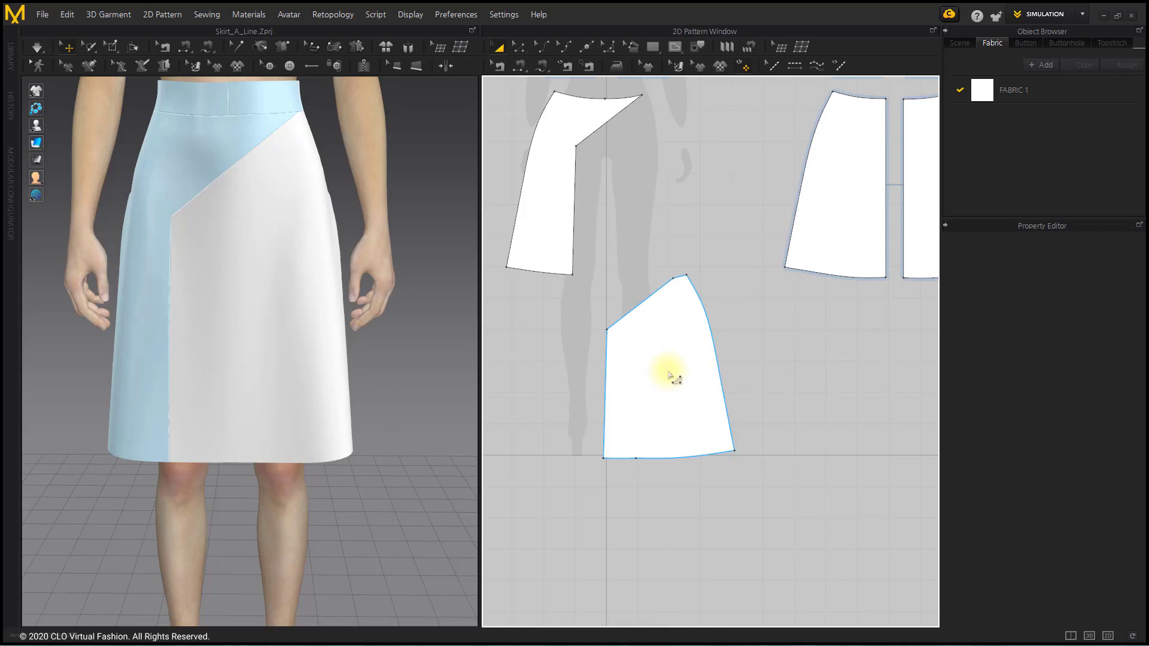
Widen the unfrozen front piece by stretching its straight vertical side outward, and simulate its drape
left_click(670, 375)
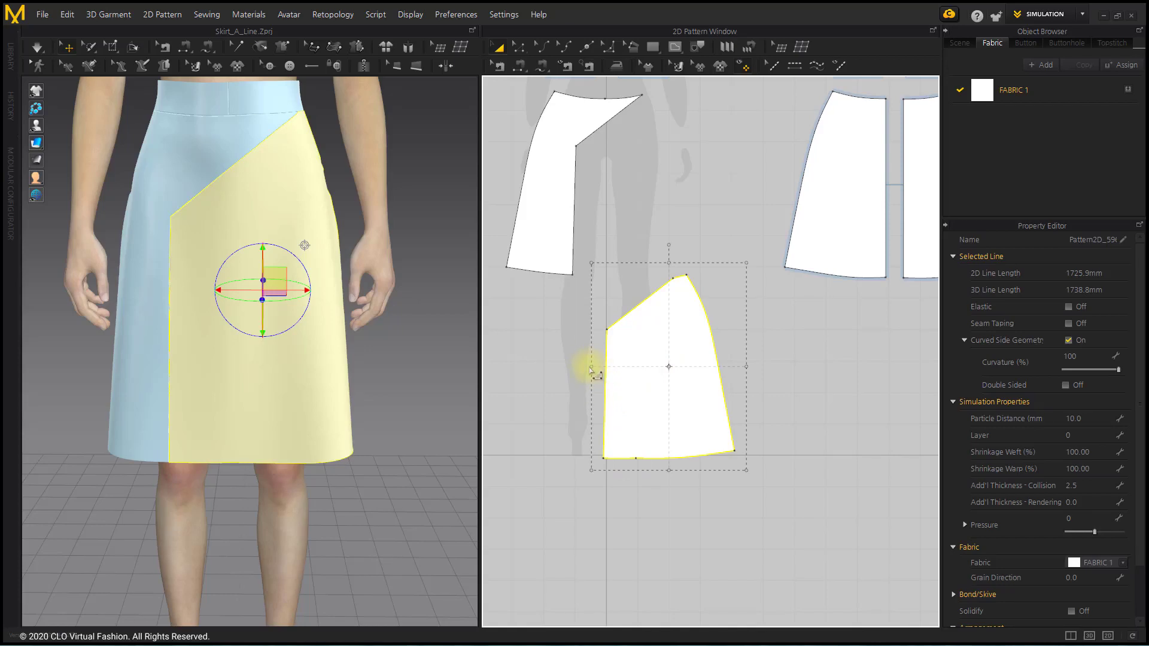
left_click_drag(589, 368, 568, 381)
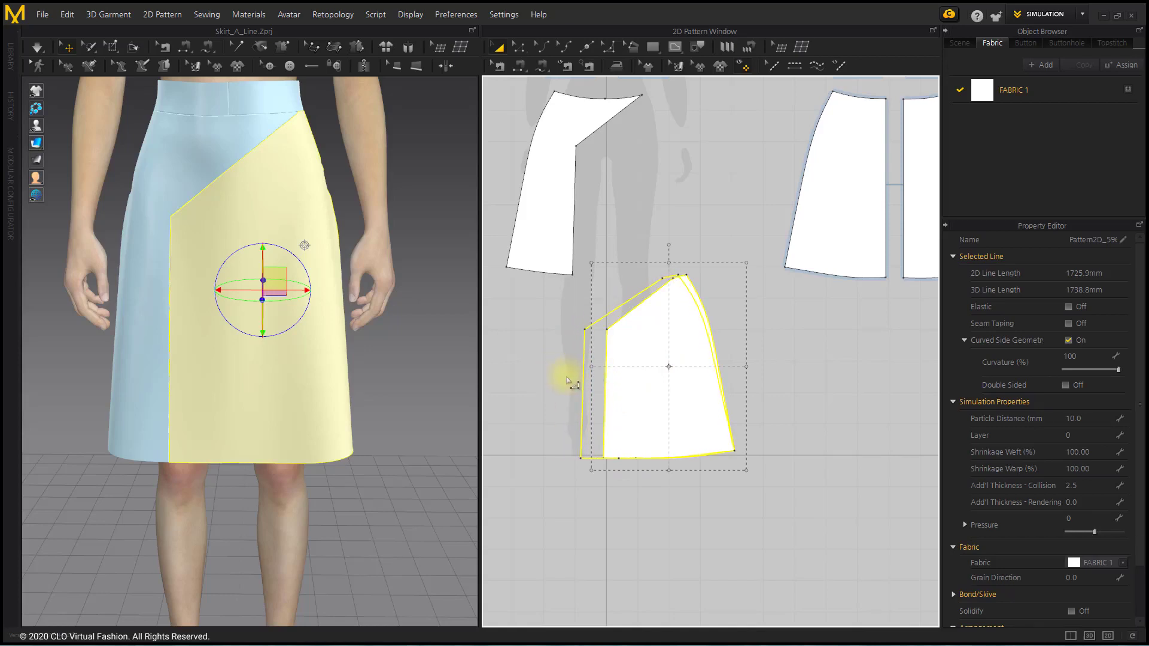
left_click(364, 369)
left_click_drag(271, 314, 300, 321)
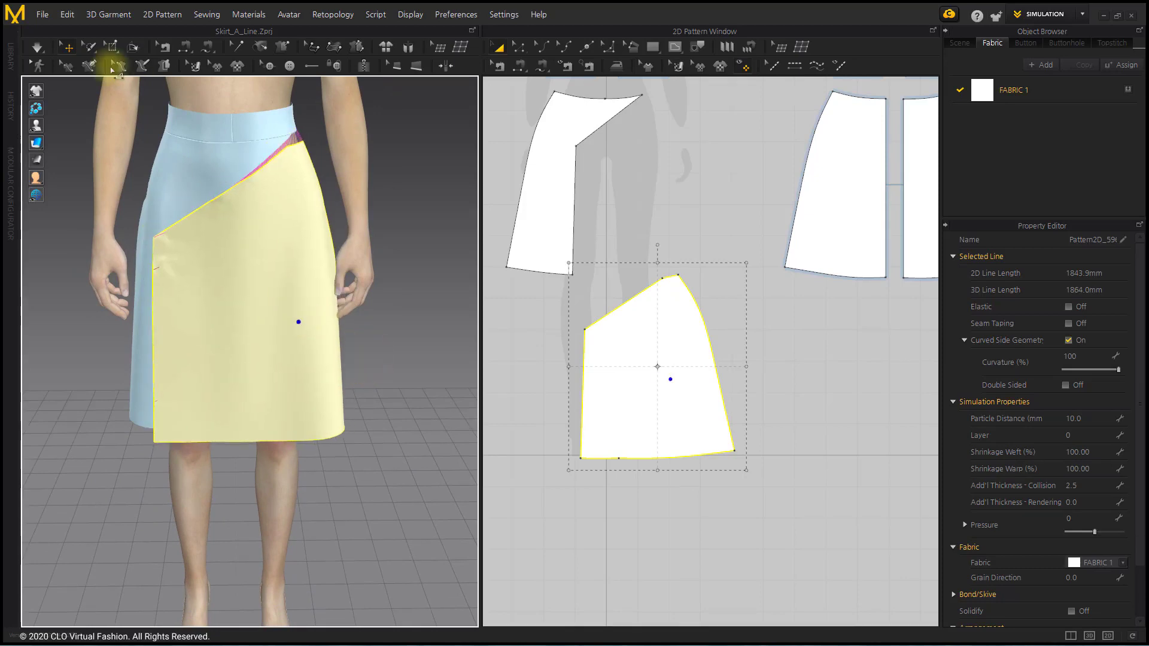
left_click(37, 46)
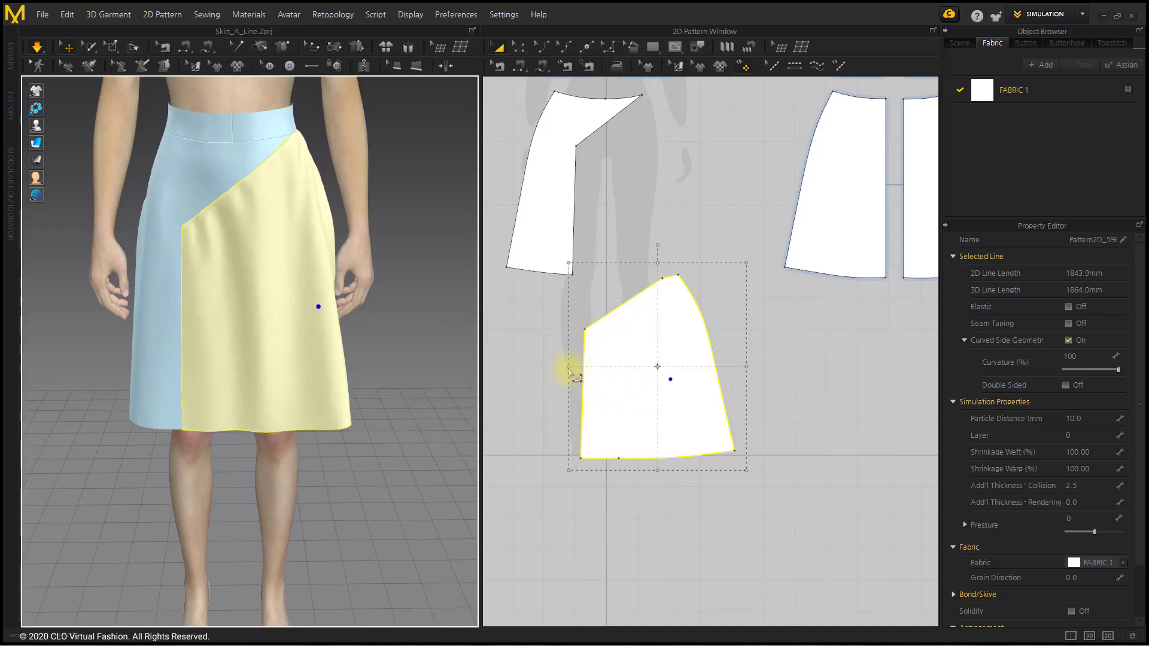
Stretch the straight vertical side of the unfrozen front piece further outward for extra drape fullness, and select the piece in 3D
left_click_drag(570, 369, 551, 369)
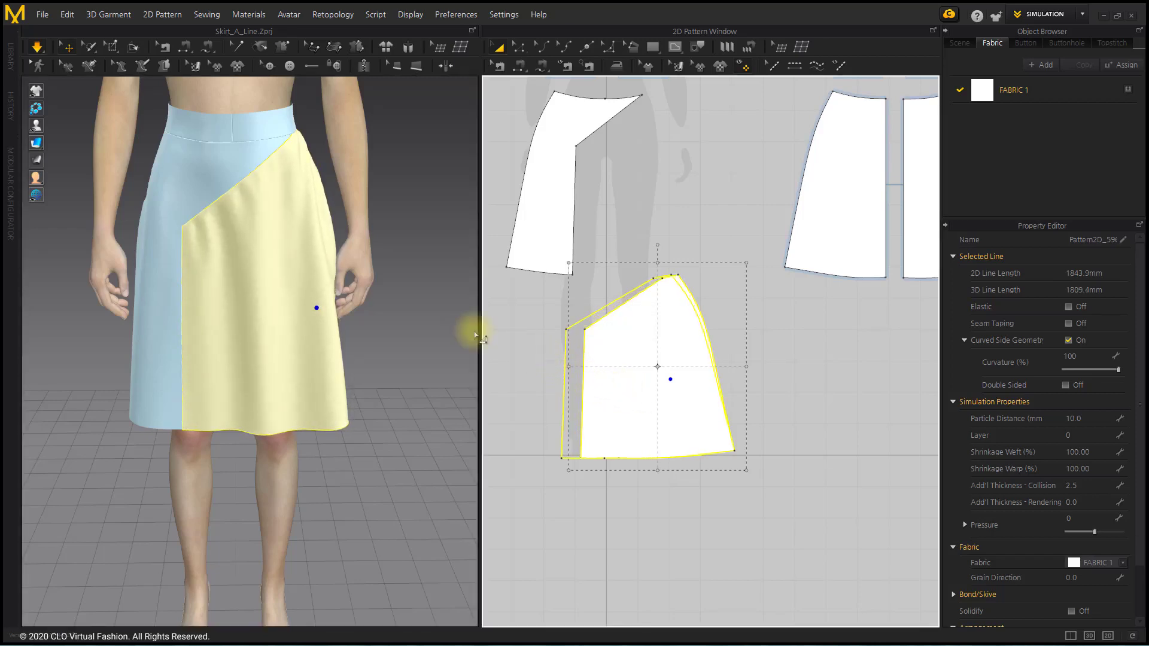
left_click_drag(475, 335, 477, 335)
left_click(281, 293)
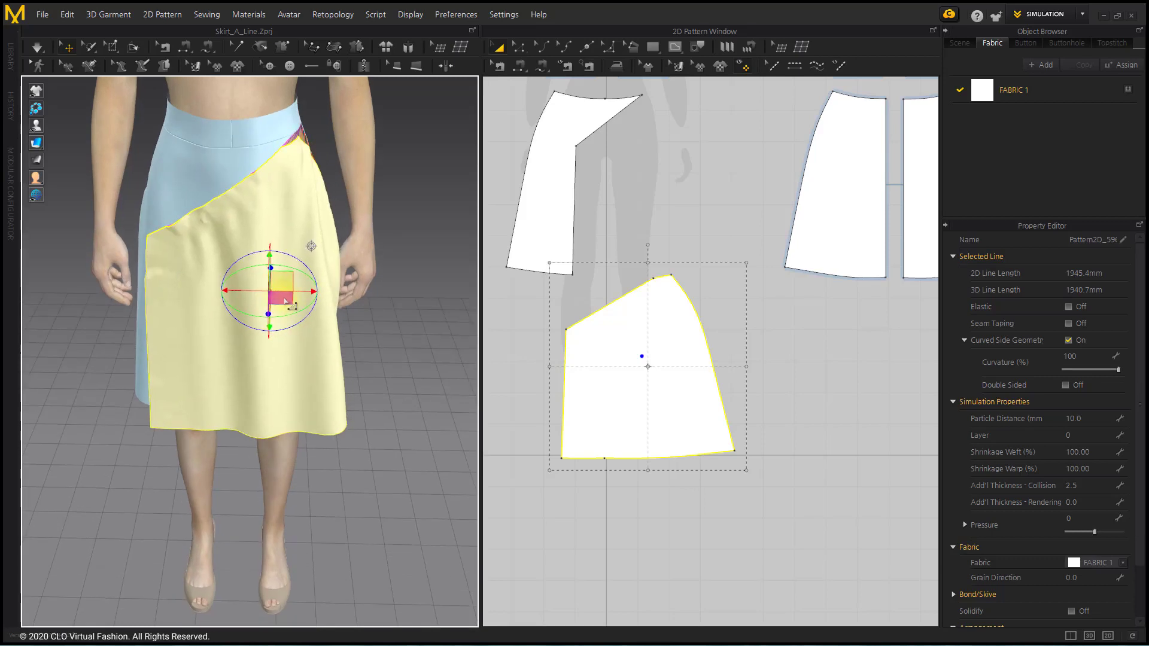
Simulate the drape of the widened front piece and clear its selection
left_click(38, 47)
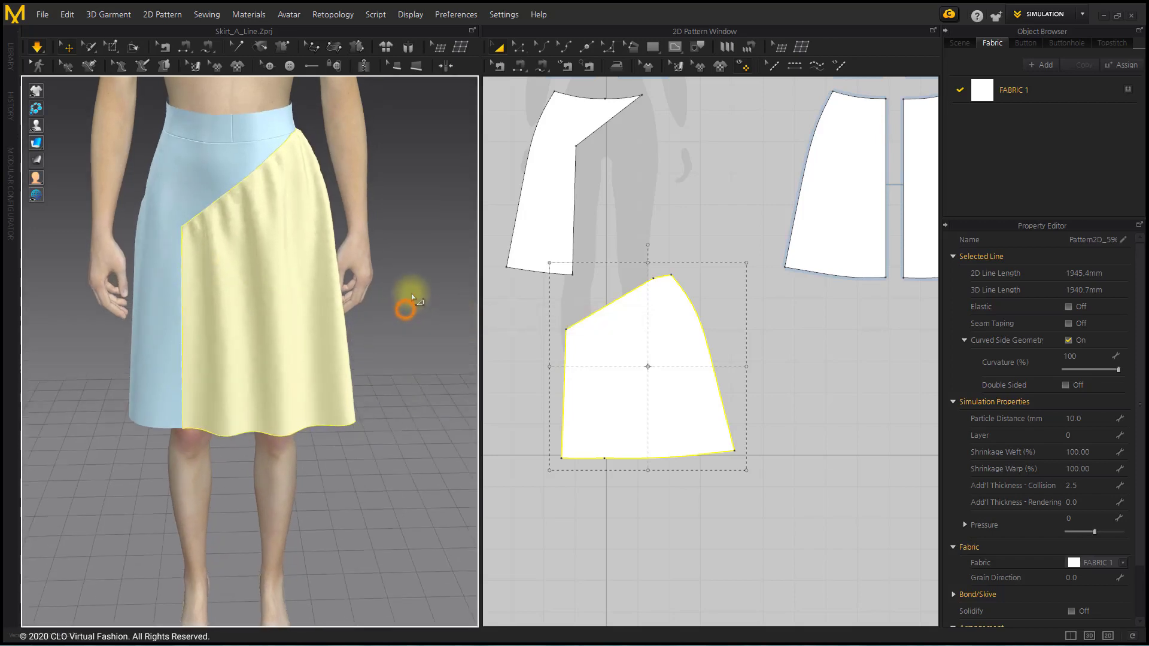
left_click(656, 229)
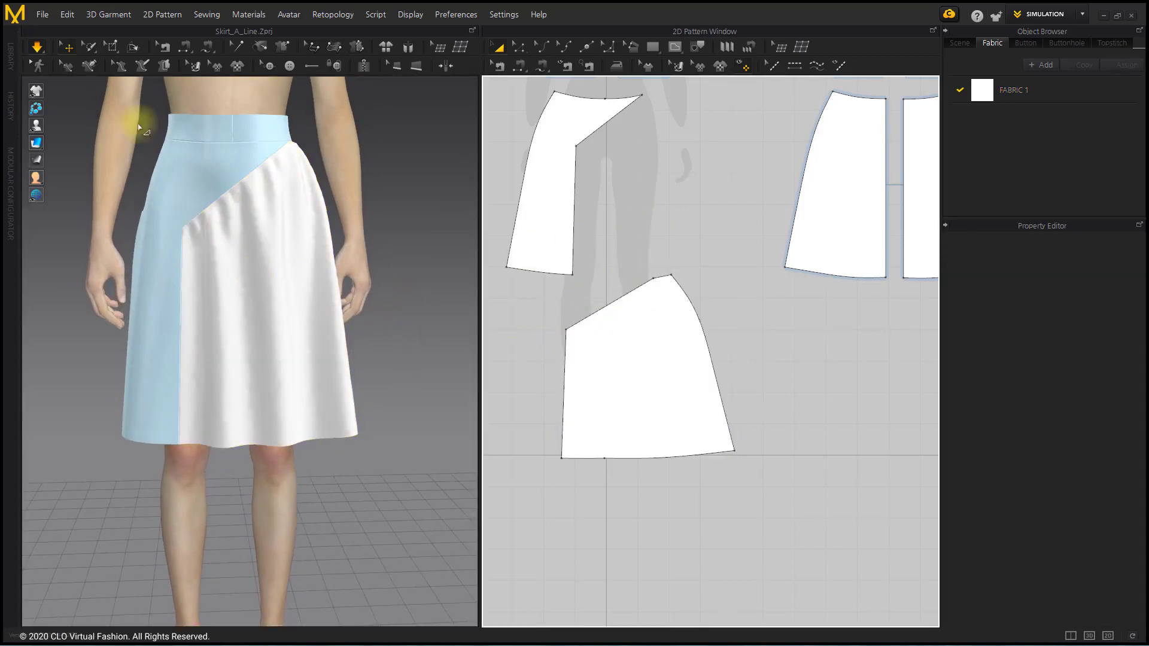
Show the Library and unfreeze all of the skirt's pattern pieces together
left_click(11, 57)
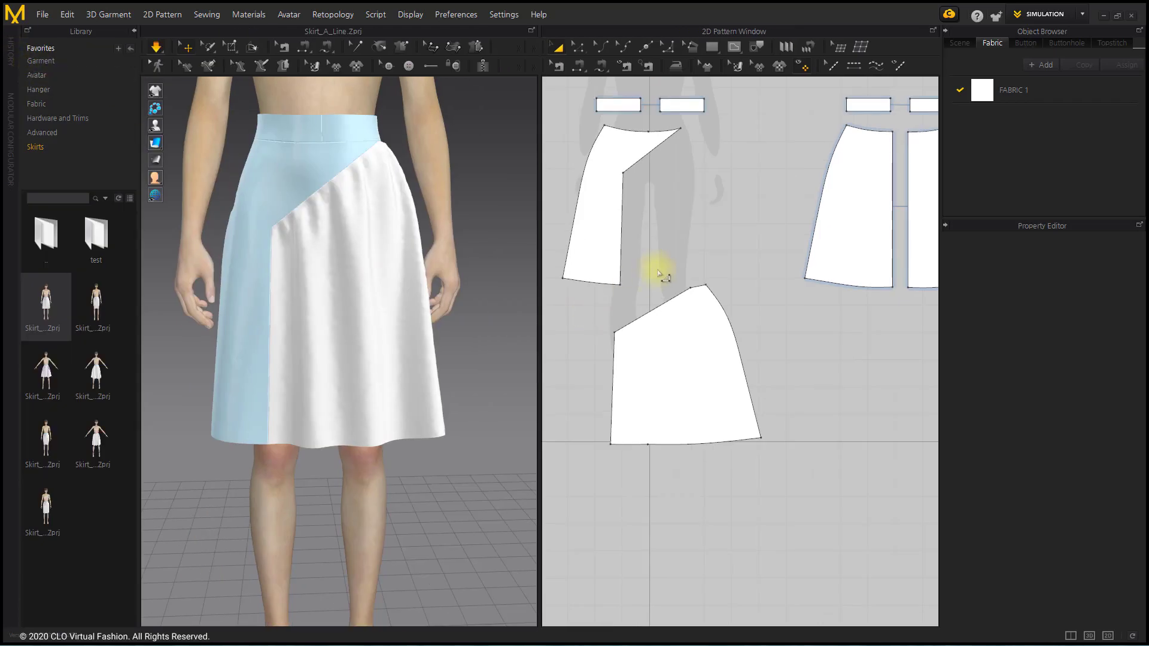
scroll(656, 267, "down", 3)
key("ctrl+a")
right_click(313, 154)
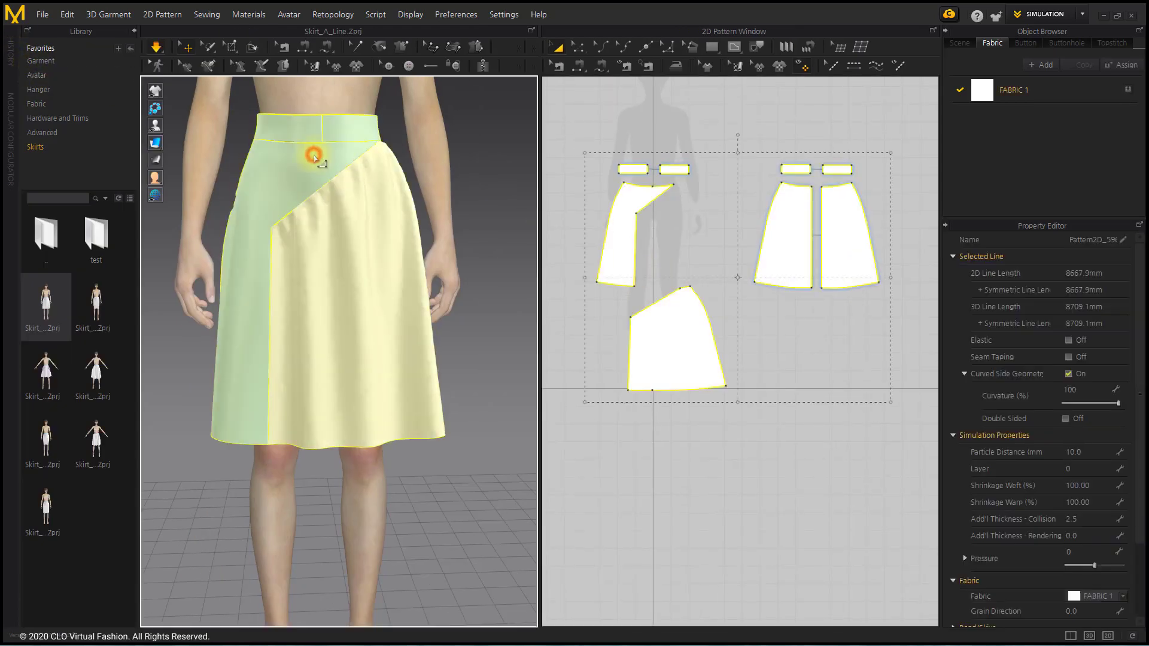
left_click(364, 99)
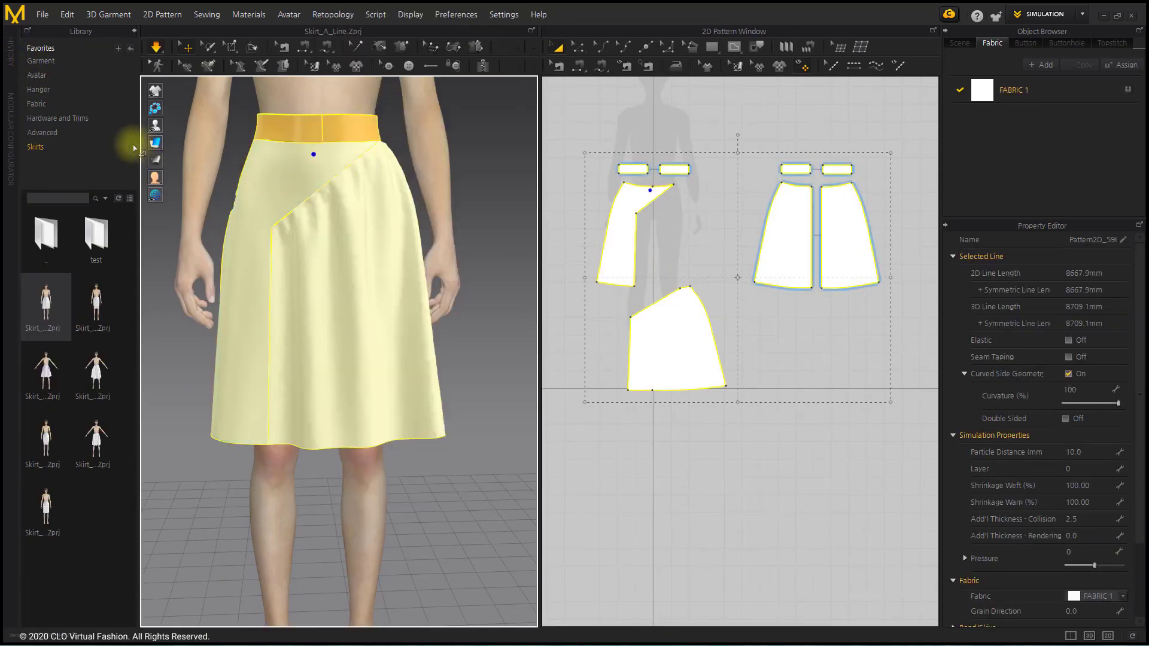
Load the Female_B avatar pose with both arms held out from the body
left_click(37, 75)
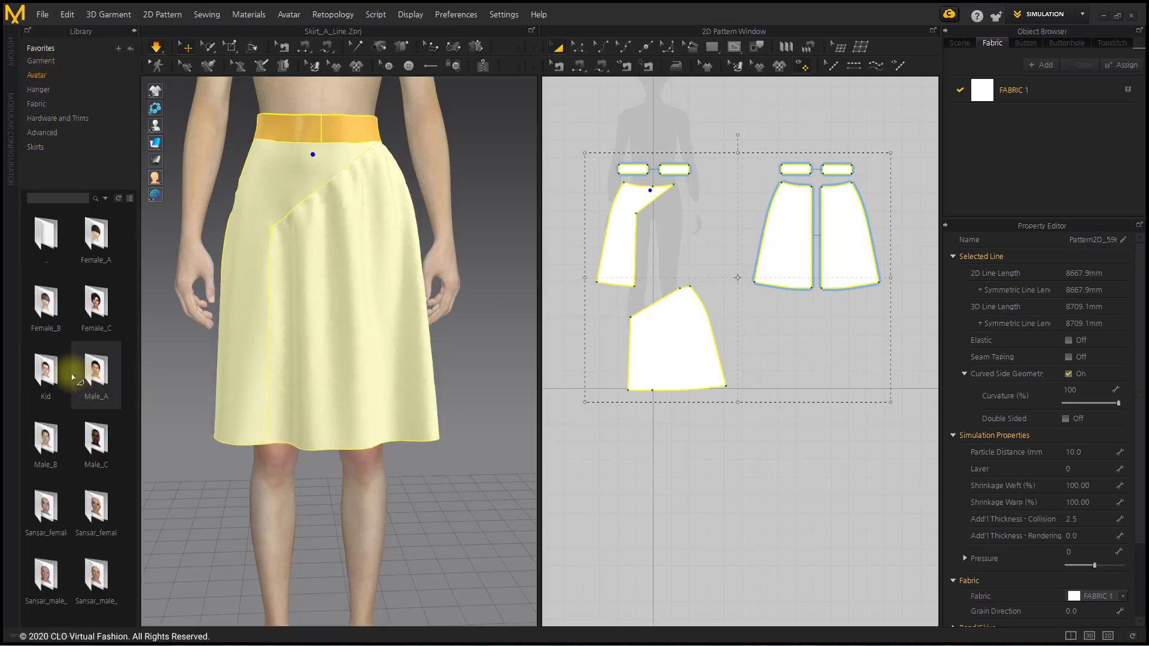
double_click(47, 306)
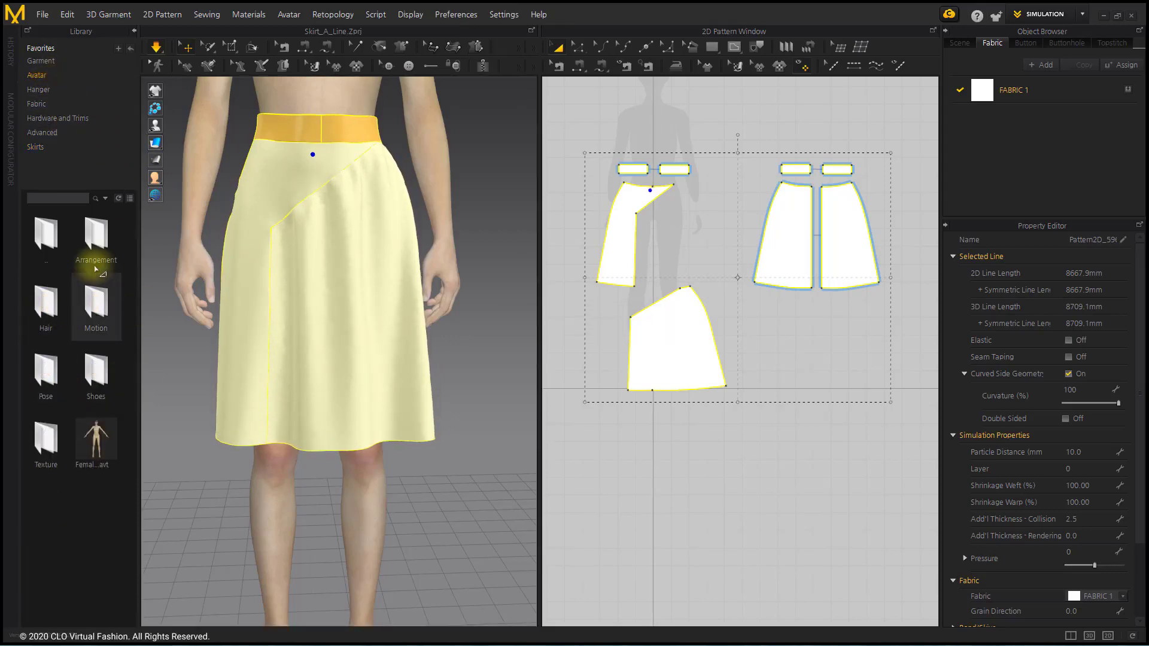
double_click(100, 246)
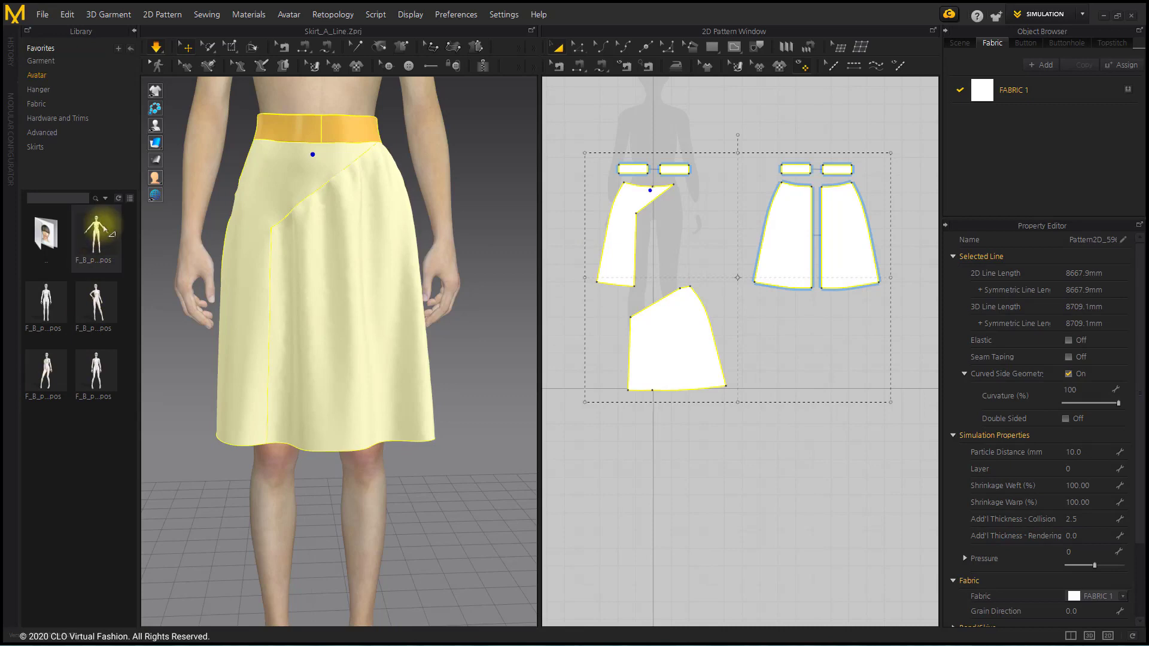
left_click(580, 358)
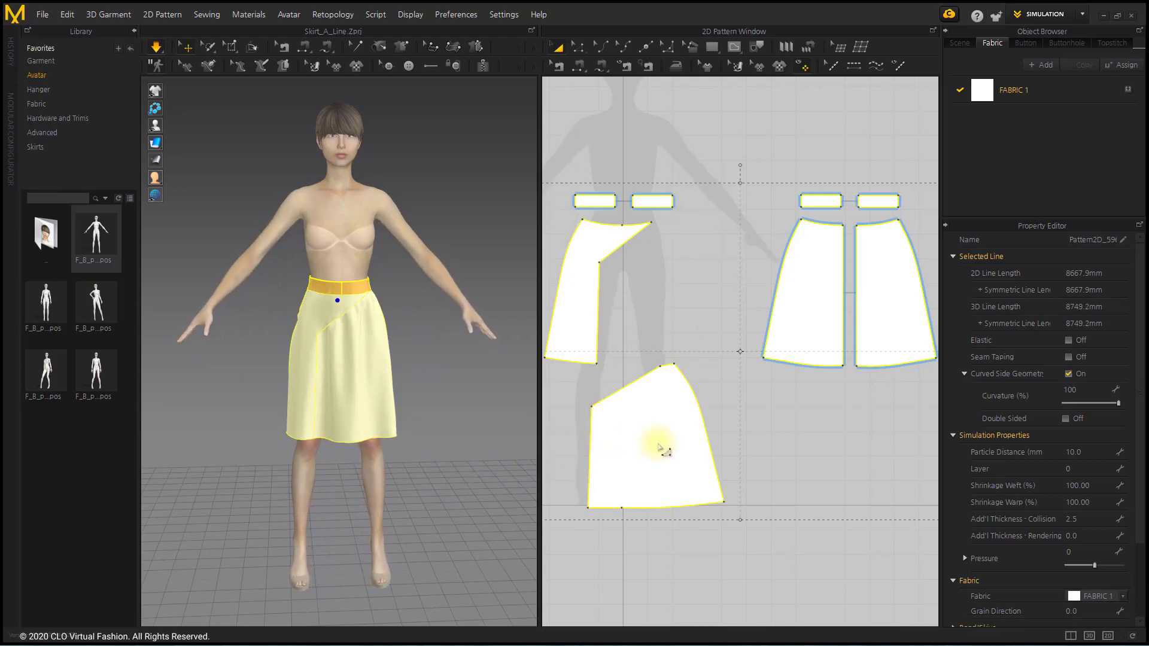
Freeze every skirt piece except the widened front piece, and hide the Library
left_click(658, 445, "shift")
right_click(320, 309)
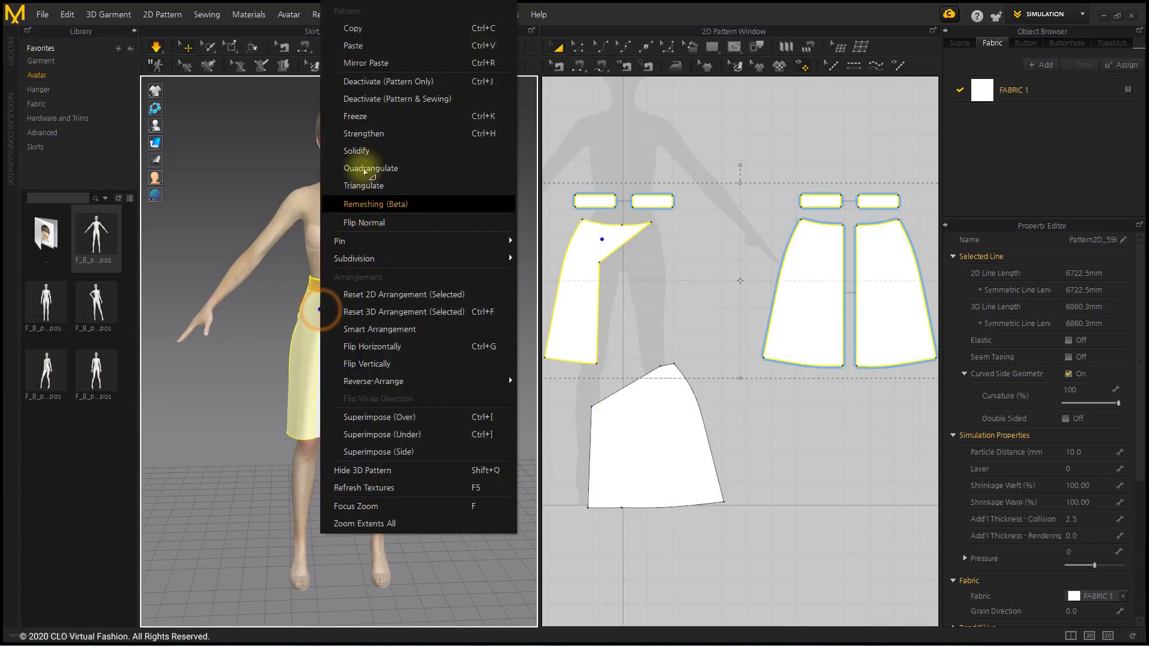
left_click(359, 116)
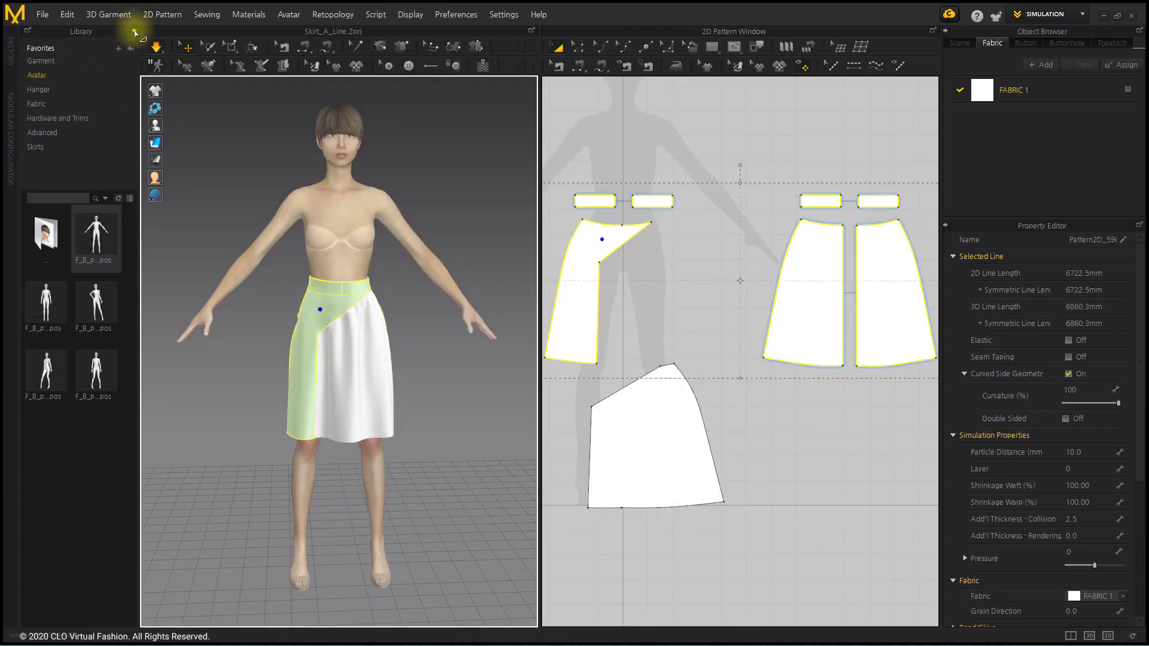
left_click(135, 32)
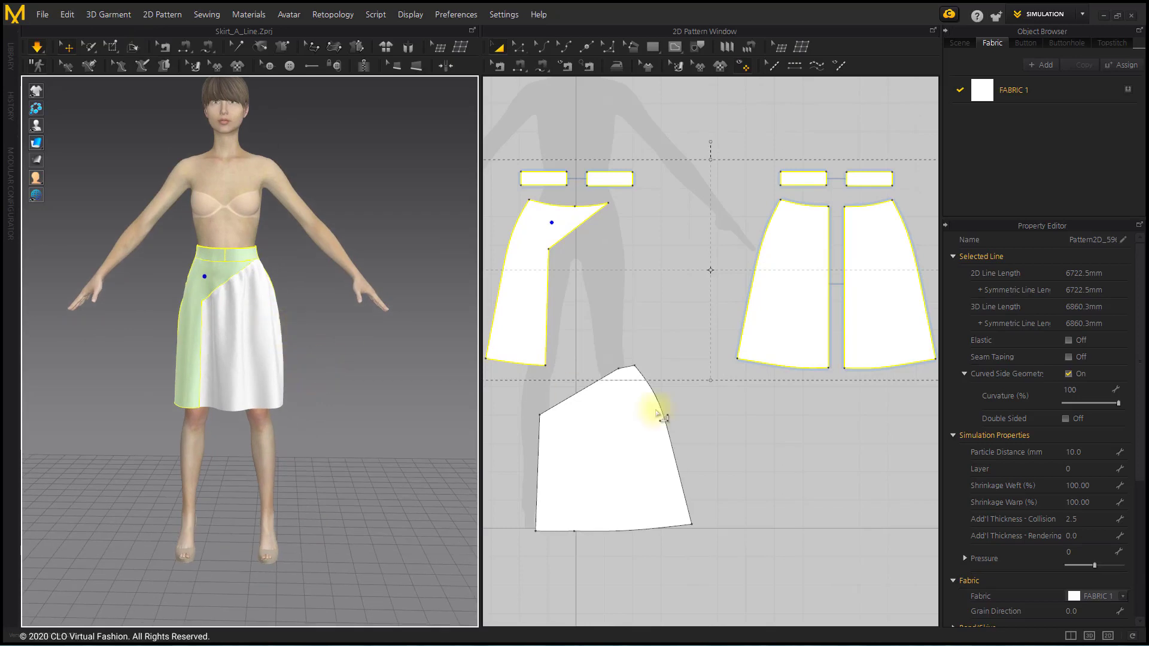
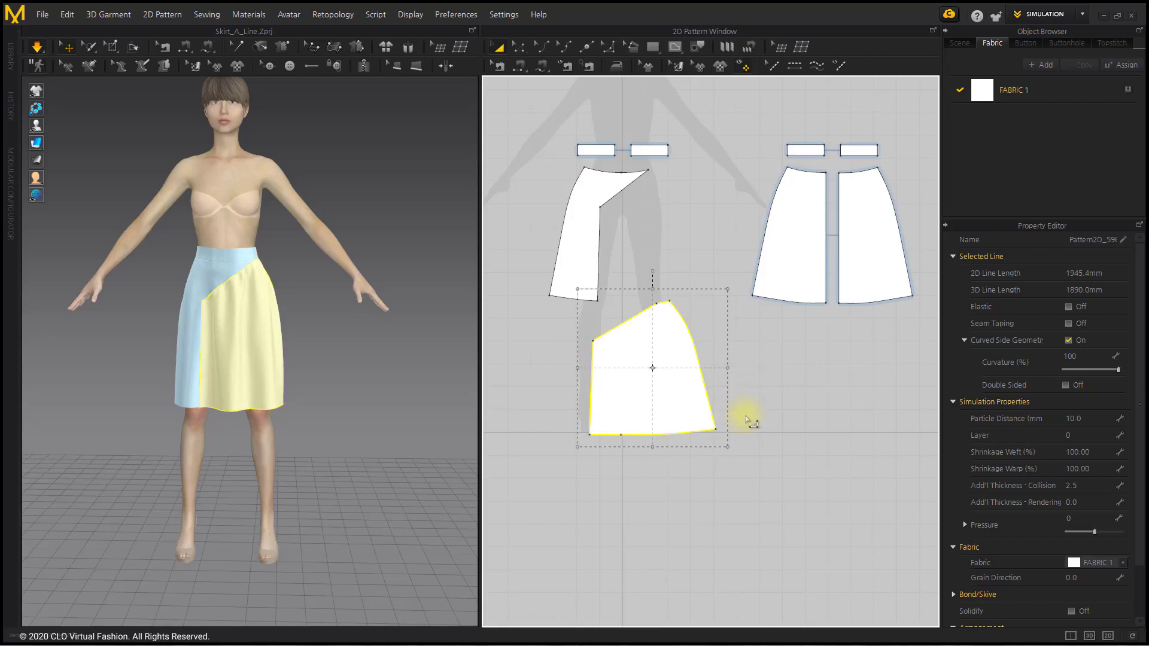
Widen the unfrozen front piece further by moving its curved side seam and both end points horizontally outward with Edit Pattern
left_click(746, 426)
left_click(519, 47)
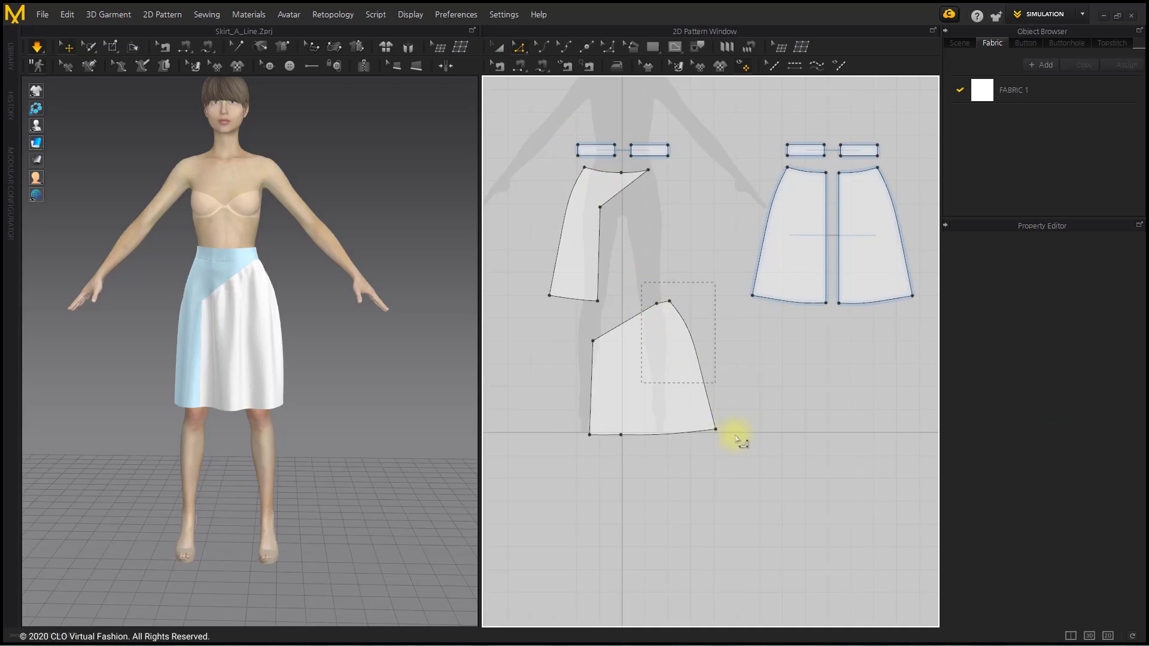
left_click(715, 390)
left_click_drag(715, 390, 766, 390)
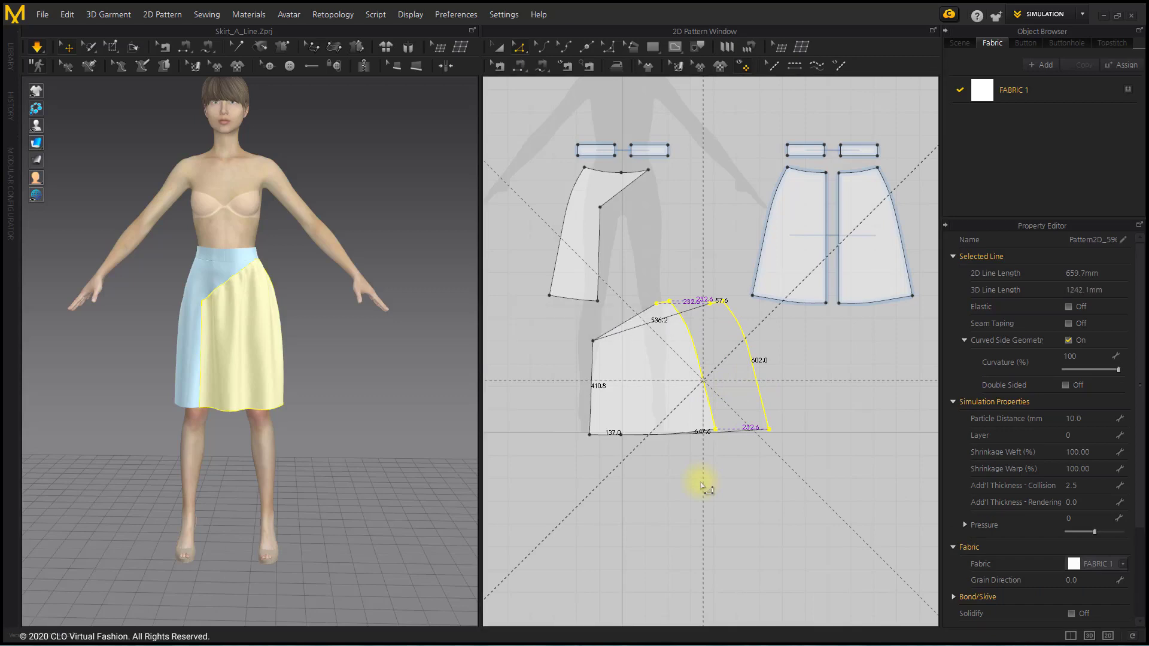
left_click(699, 482)
Pull the widened front piece forward and away from the avatar's body in the 3D view
mouse_move(269, 434)
right_mouse_down()
mouse_move(282, 450)
mouse_move(290, 439)
right_mouse_up()
left_click(277, 373)
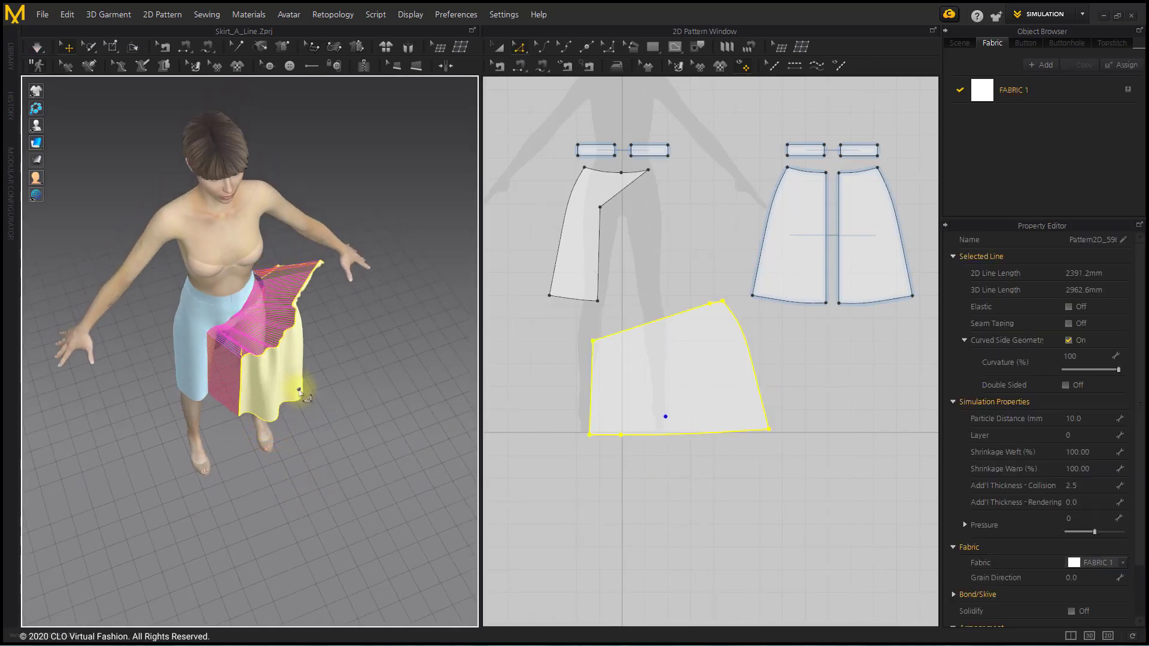
right_click_drag(311, 389, 286, 381)
left_click_drag(286, 382, 312, 392)
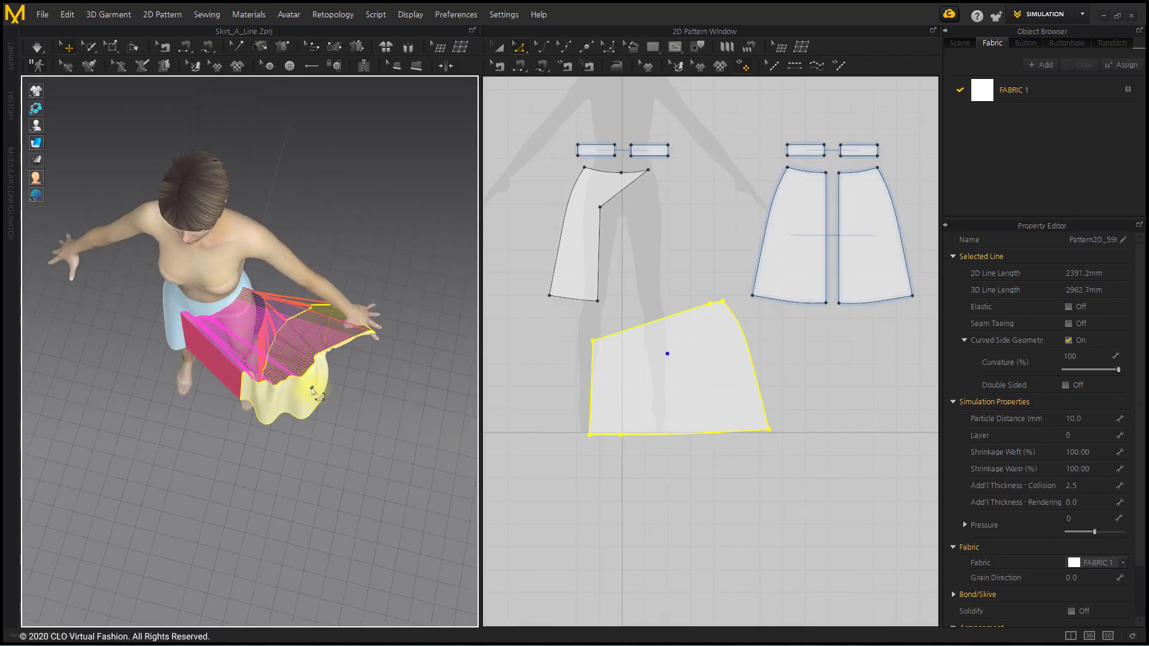
right_click_drag(310, 393, 306, 392)
left_click_drag(306, 392, 304, 413)
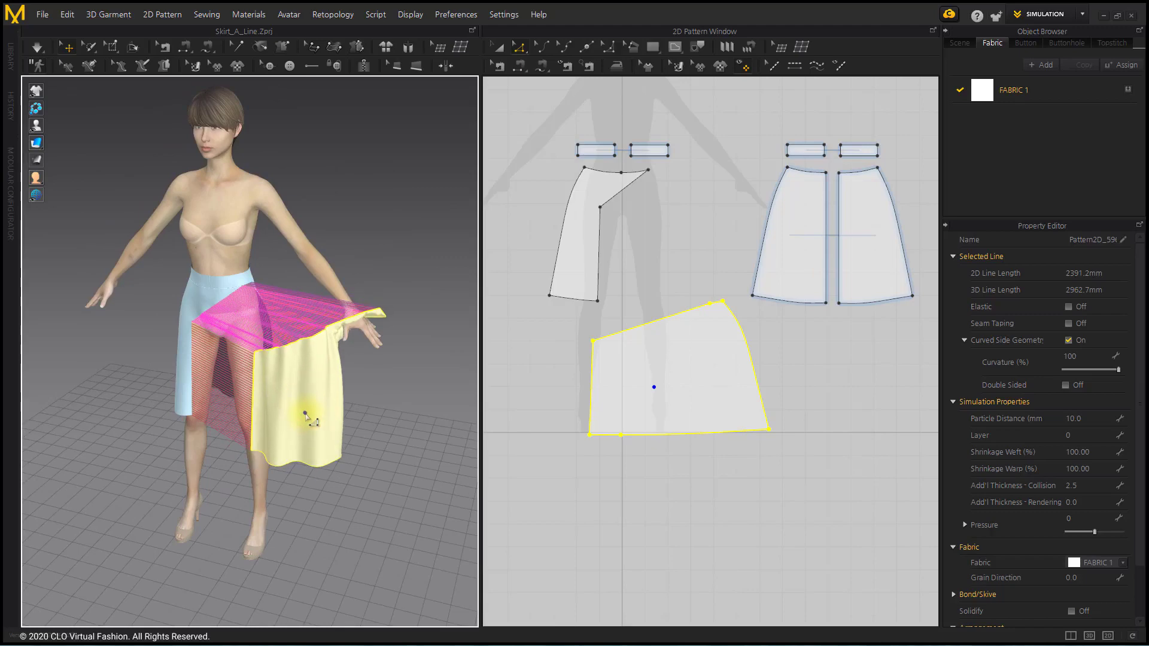
Display the avatar's arrangement points and rearrange the widened front piece around the front of the legs
left_click(74, 126)
scroll(250, 362, "down", 3)
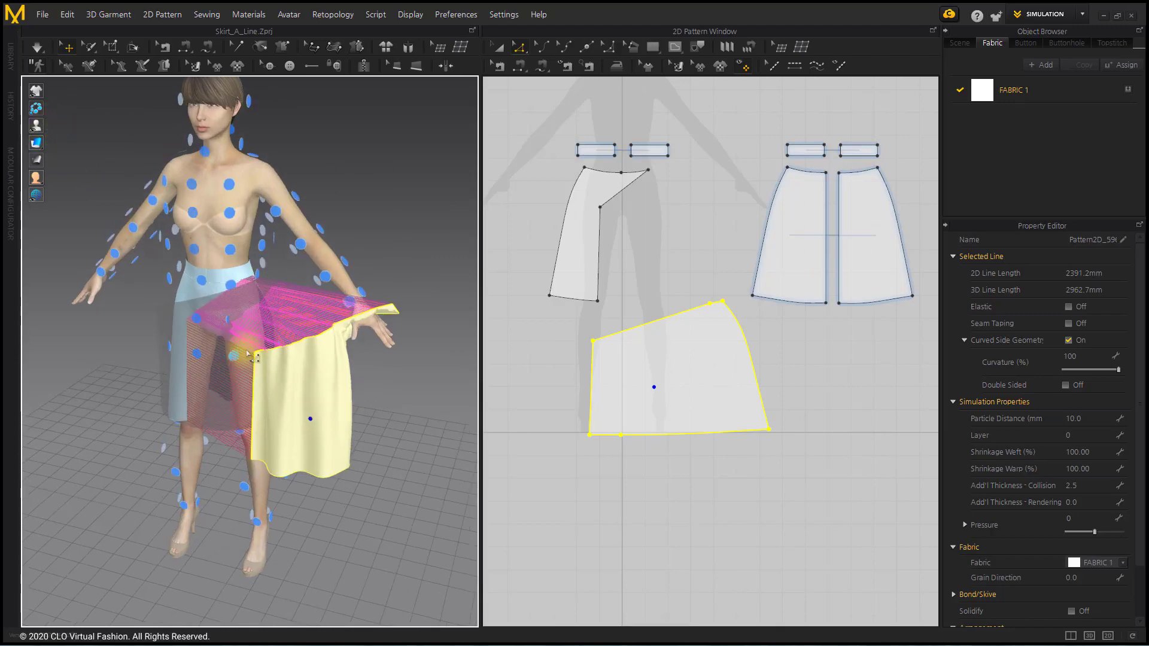
left_click_drag(290, 362, 418, 441)
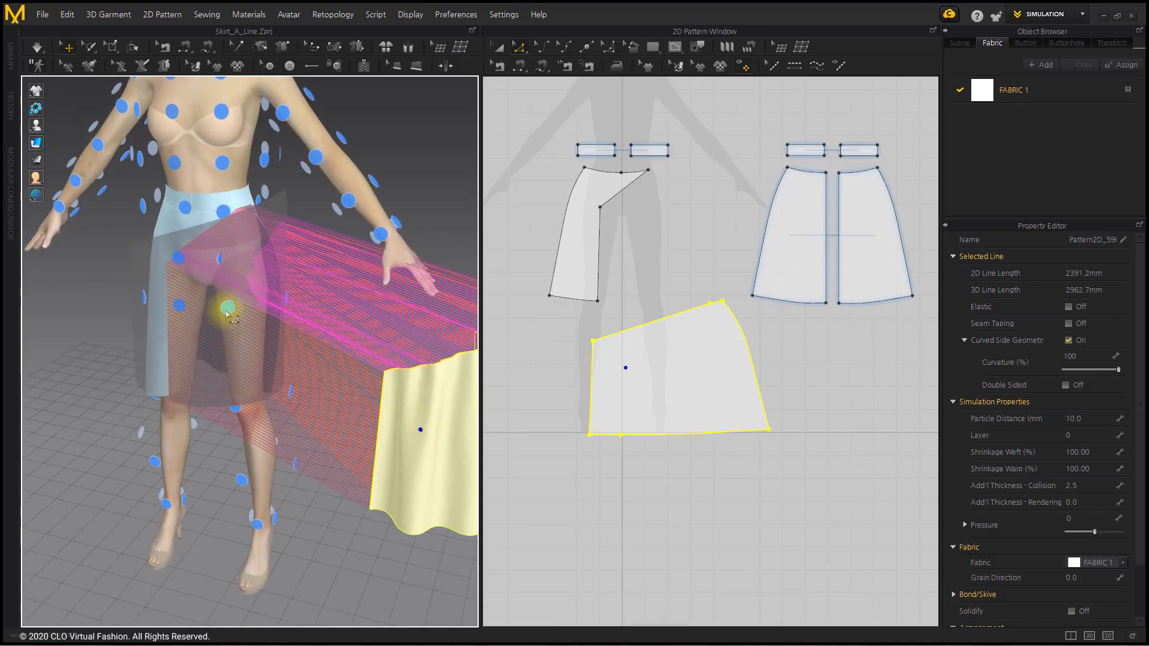
left_click(227, 314)
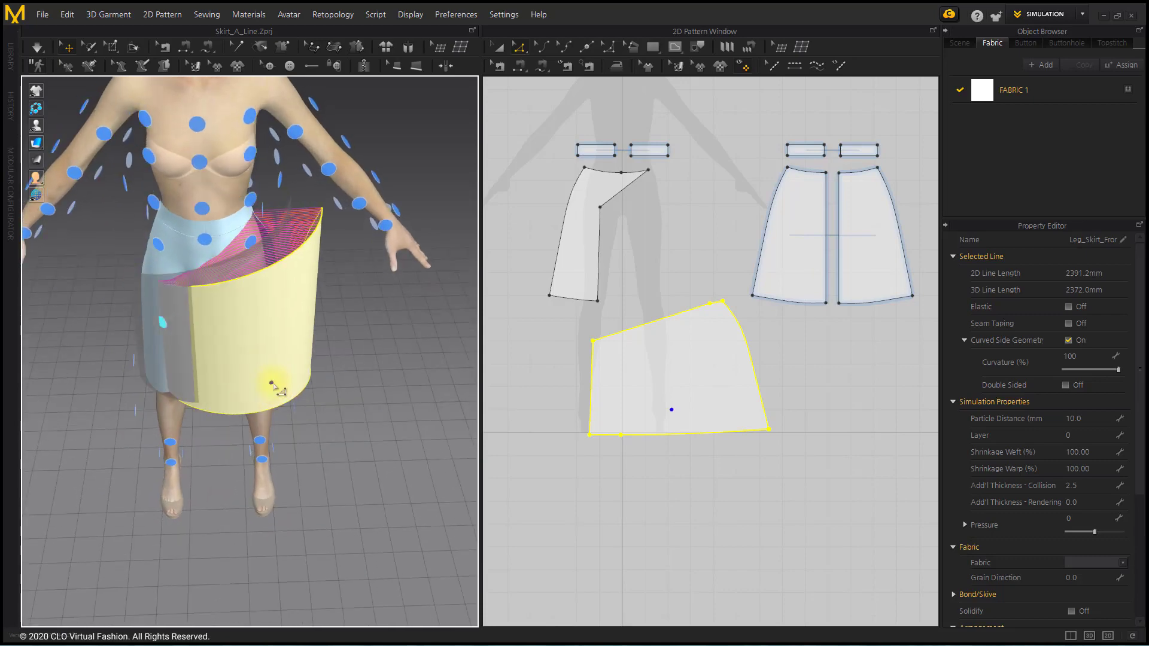
right_click_drag(372, 427, 305, 404)
left_click(244, 403)
left_click(341, 468)
Simulate the rearranged front piece until it drapes as gathers on the skirt, and stop the simulation
left_click(37, 47)
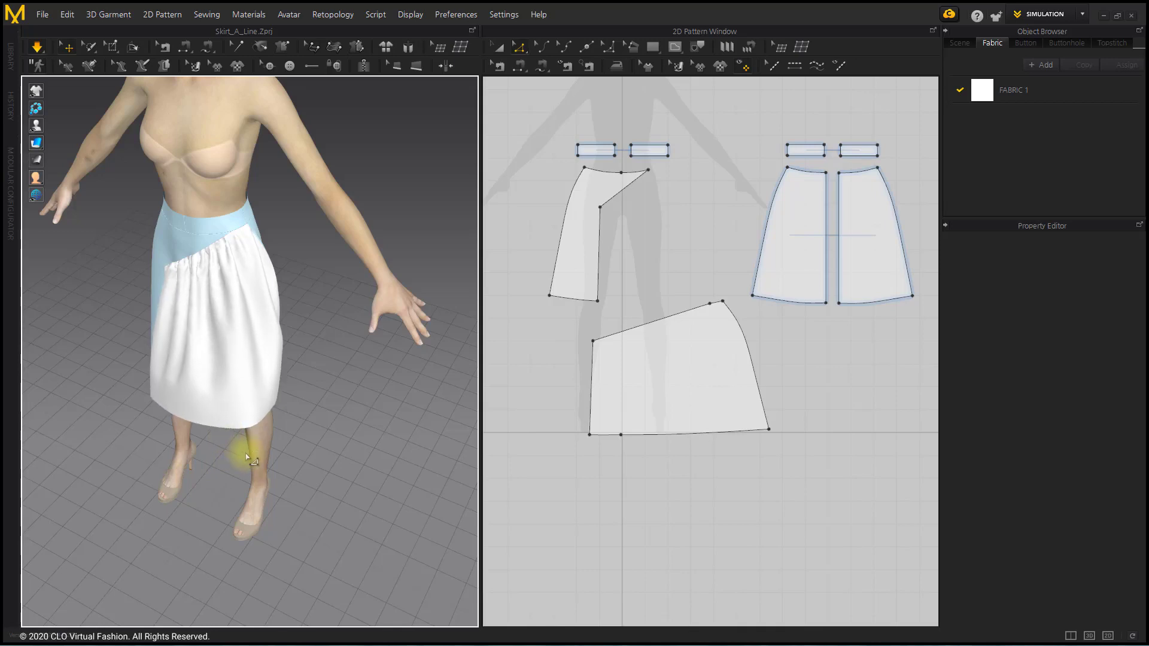
right_click_drag(243, 430, 279, 395)
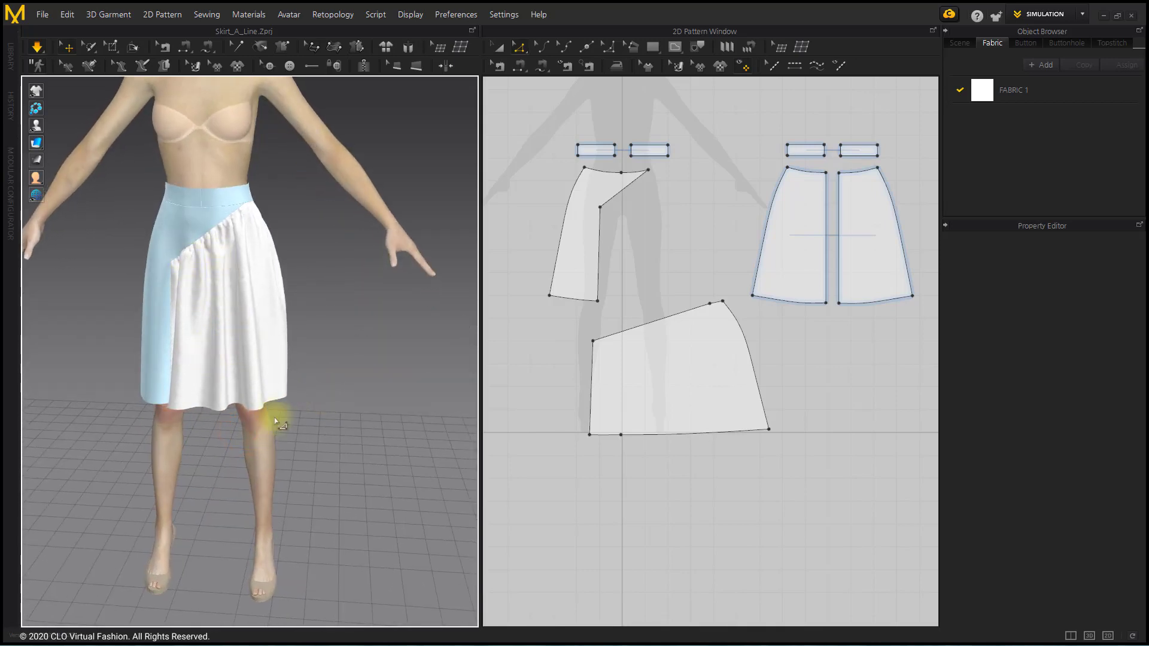
mouse_move(291, 393)
right_mouse_down()
mouse_move(315, 389)
mouse_move(292, 382)
right_mouse_up()
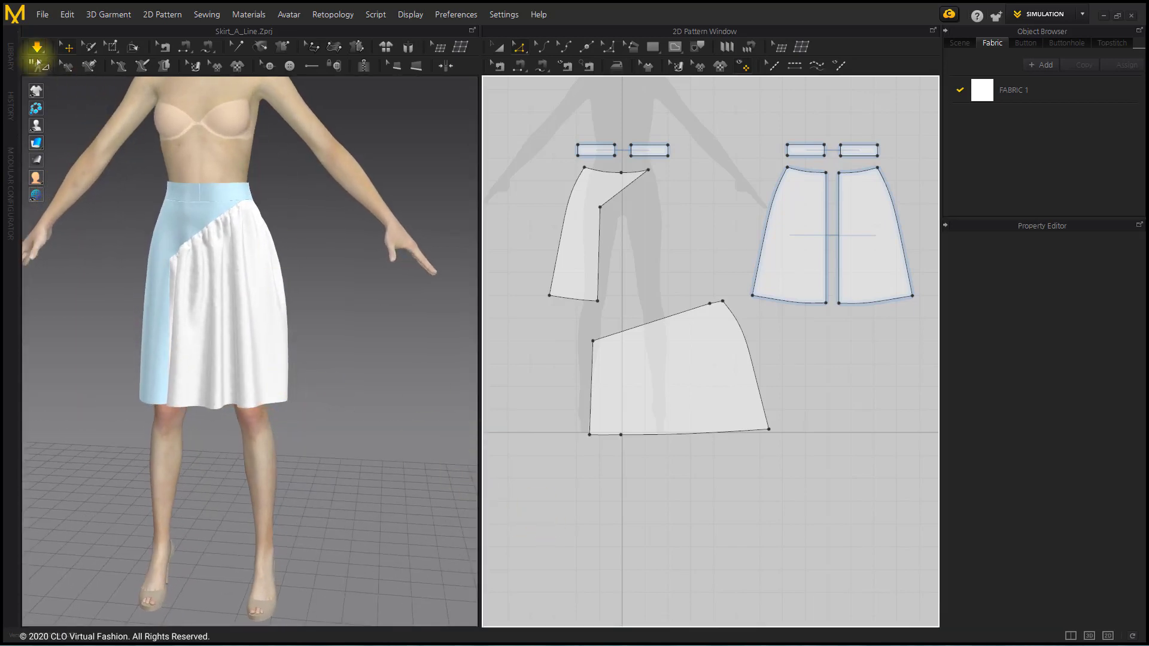
left_click(37, 47)
Move the widened front piece down in the 2D layout, clear of the other patterns
scroll(296, 380, "up", 1)
scroll(636, 441, "up", 4)
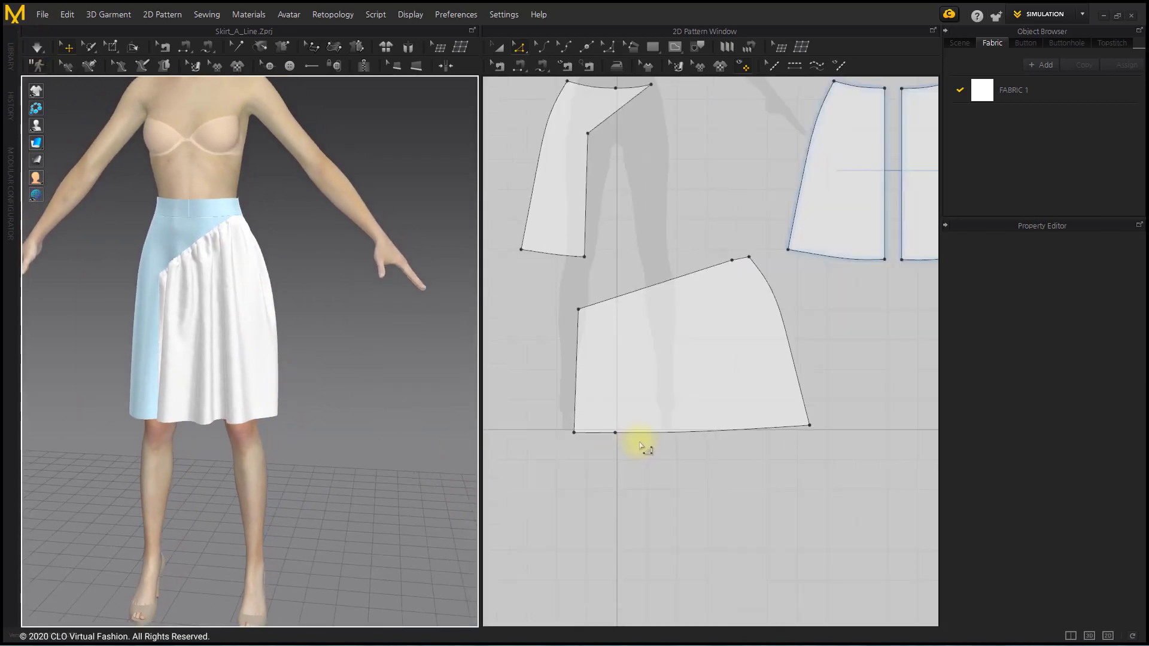
left_click(498, 48)
middle_click_drag(718, 391, 737, 283)
left_click_drag(737, 285, 712, 392)
left_click(618, 110)
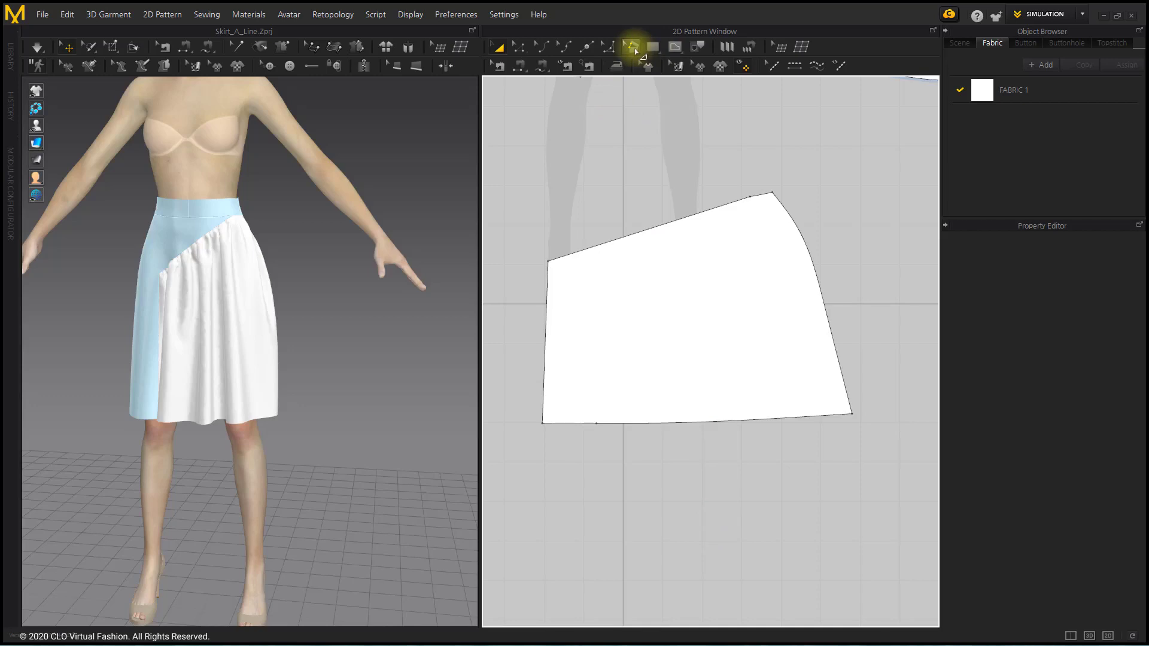
Create 3 internal lines between the front piece's straight and curved sides using Offset as Internal Line along Curve
left_click(518, 47)
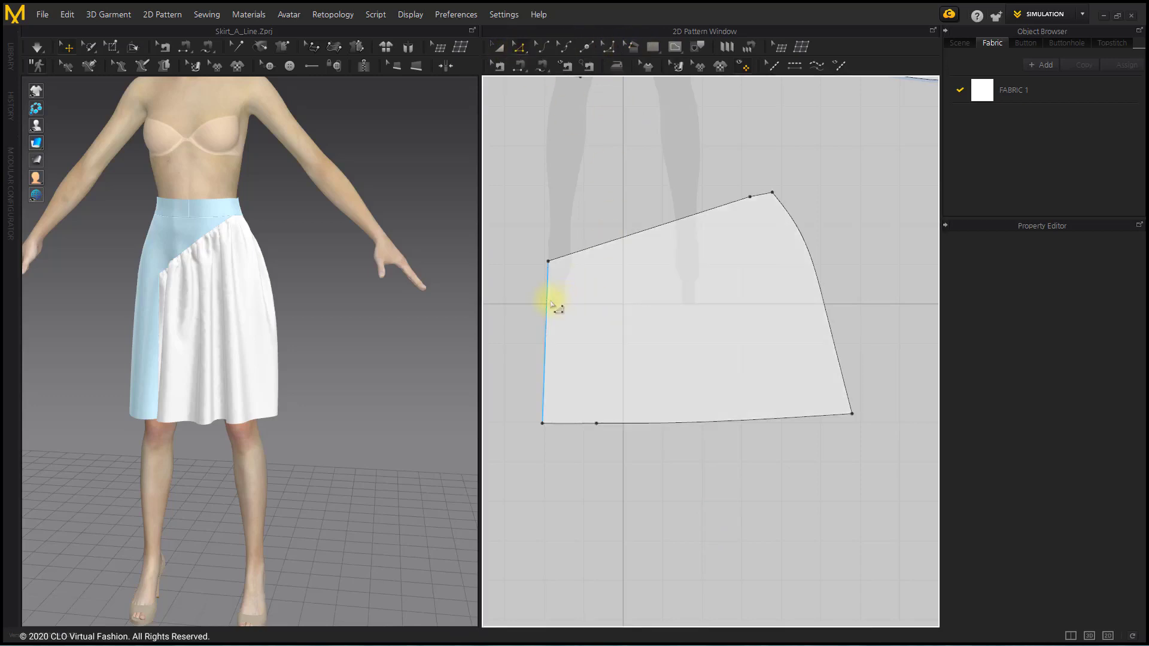
left_click(550, 303)
right_click(807, 247)
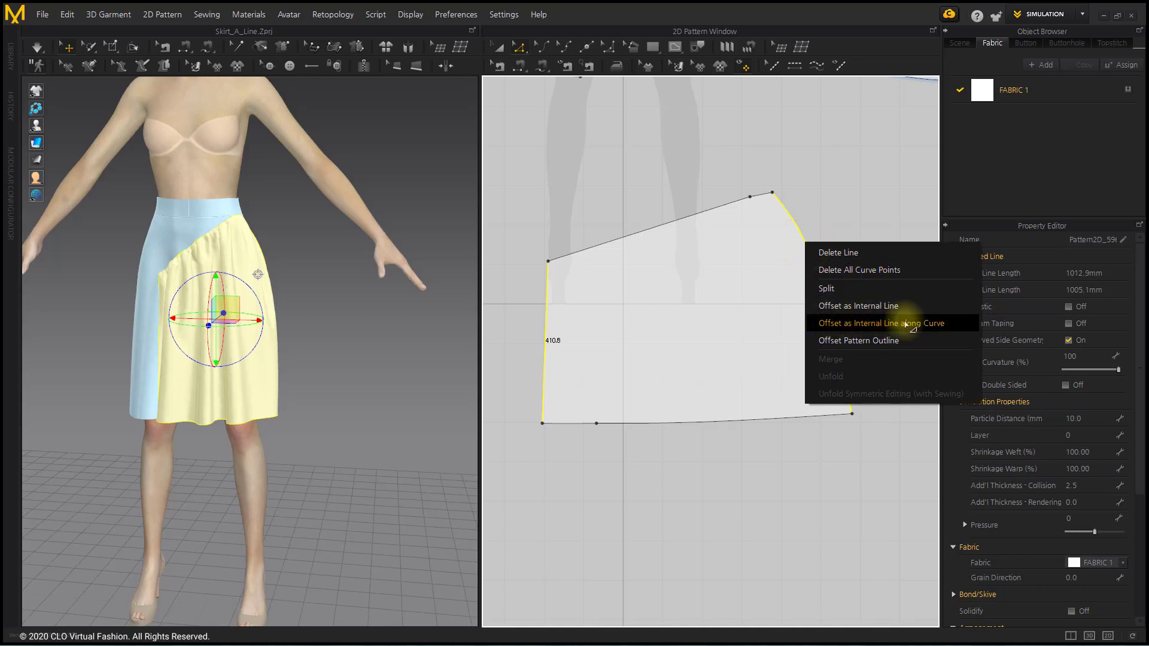
left_click(924, 323)
left_click_drag(604, 212, 444, 82)
scroll(472, 119, "up", 1)
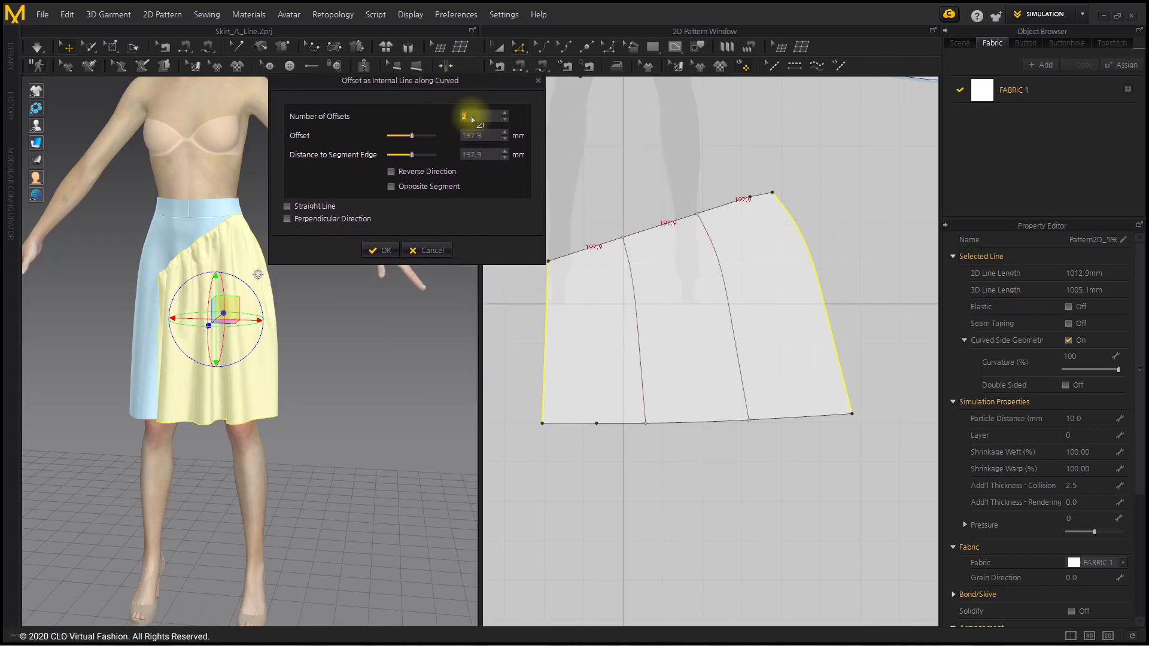
scroll(471, 117, "up", 1)
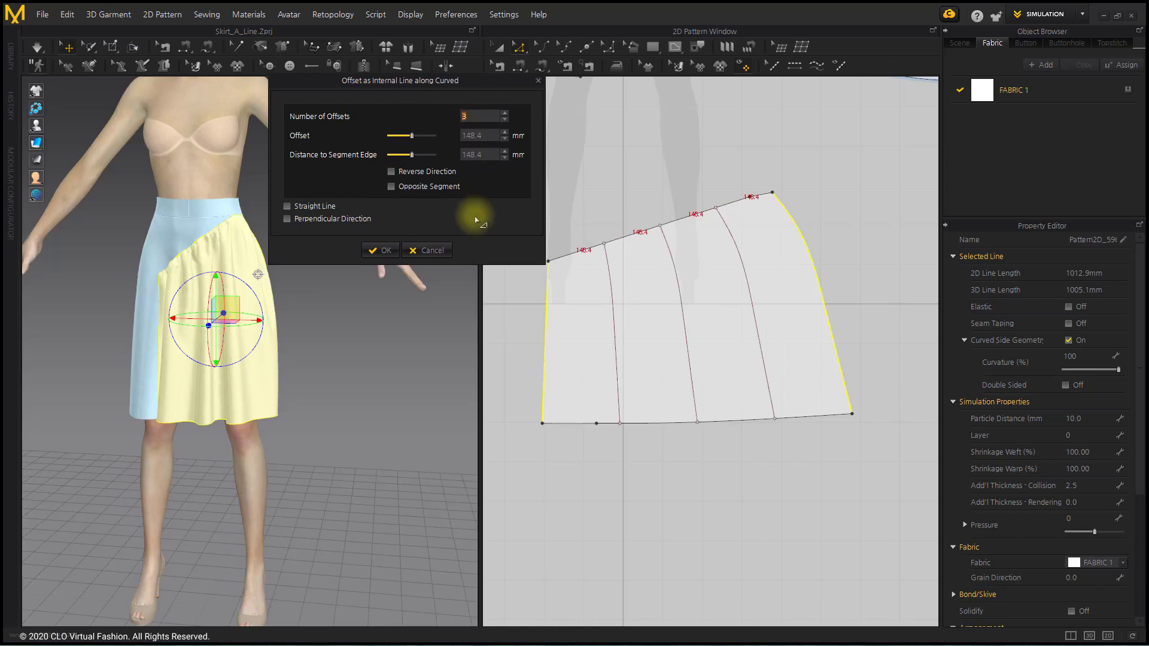
left_click(382, 250)
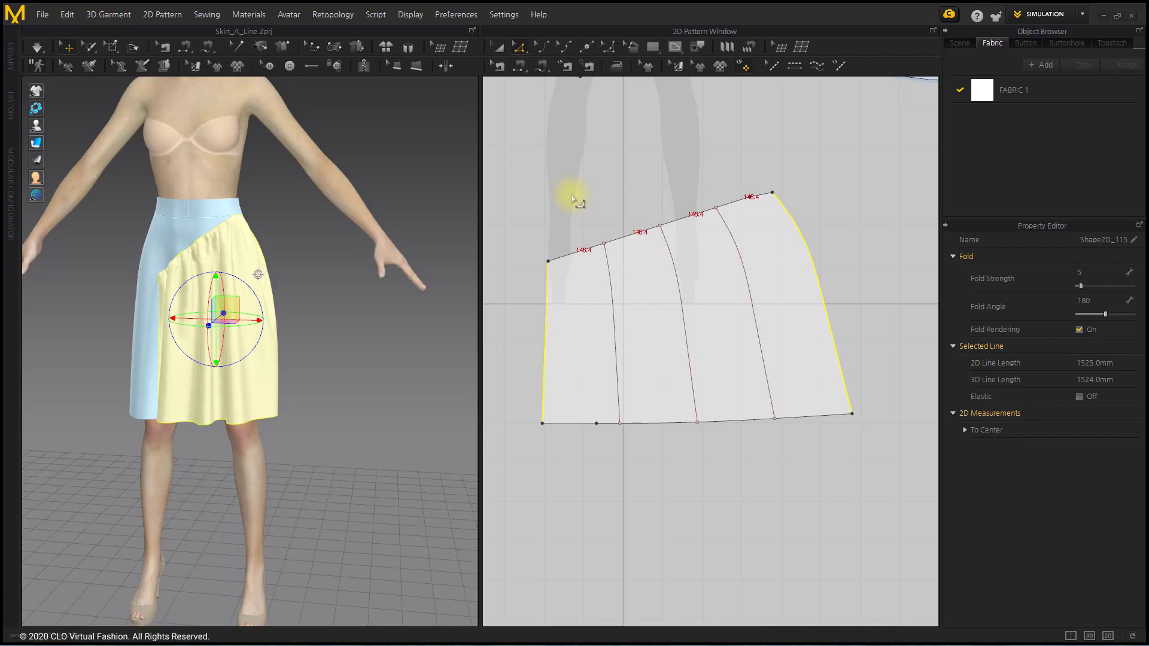
left_click(574, 198)
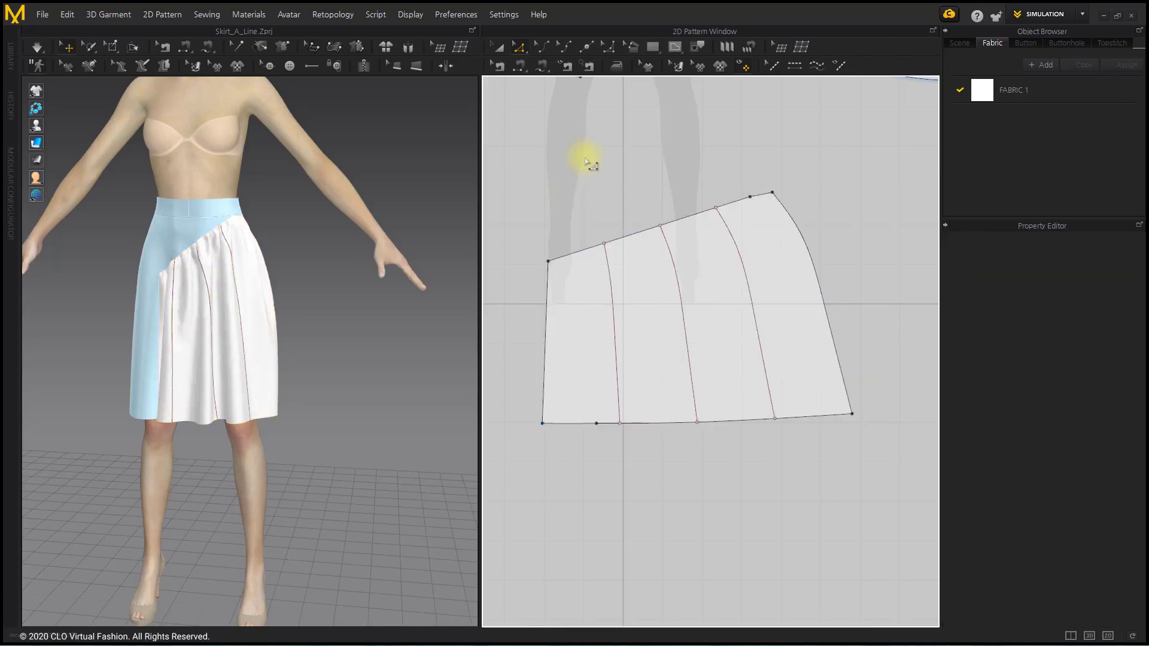
Slash and spread the front piece at the internal line nearest the curved side, opening the hem while pivoting at the upper edge
left_click(633, 47)
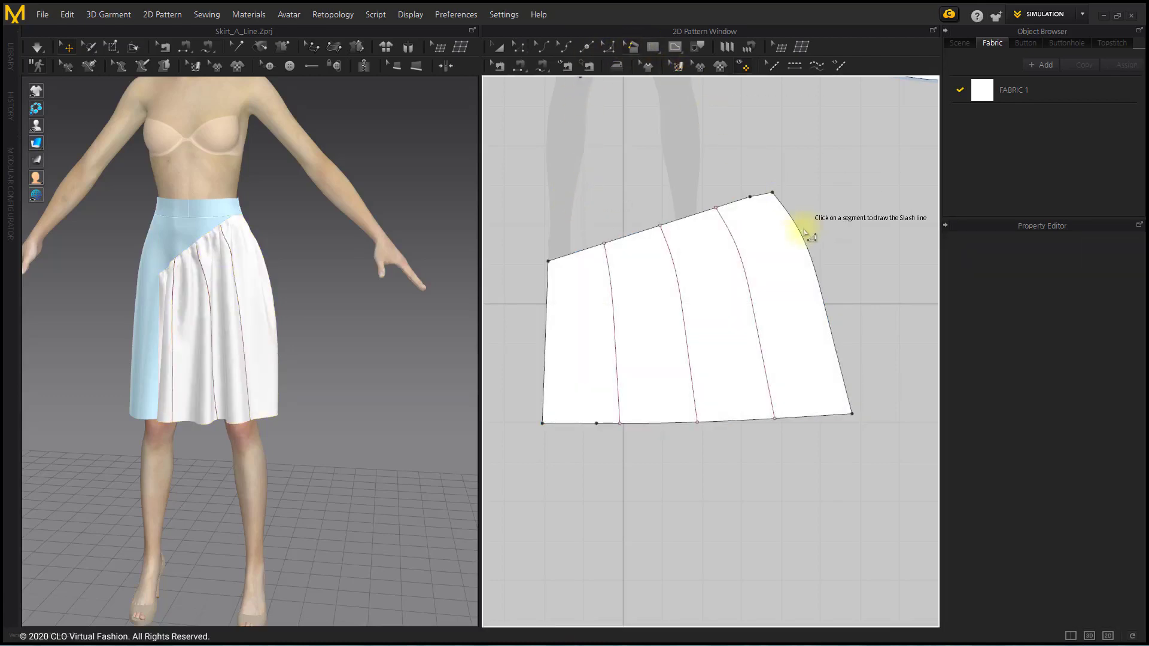
left_click(772, 385)
left_click_drag(803, 385, 852, 344)
left_click(719, 388)
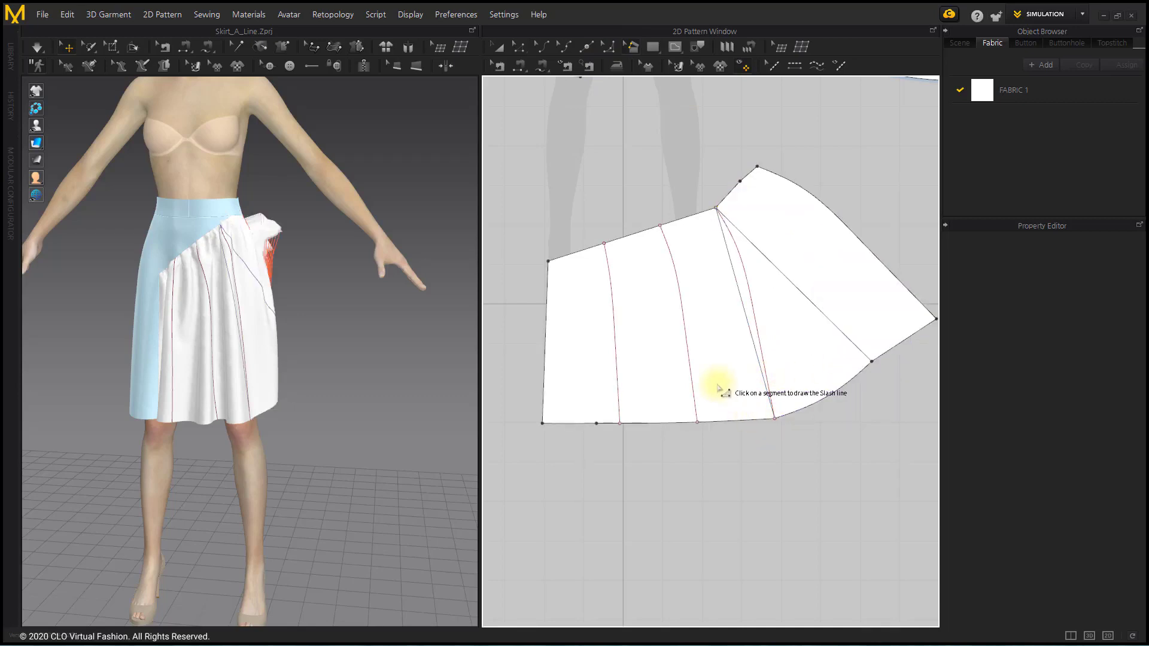
Slash and spread the front piece at the middle internal line, opening the hem by about 251.5 mm
left_click(695, 400)
left_click(721, 392)
left_click_drag(769, 369, 773, 364)
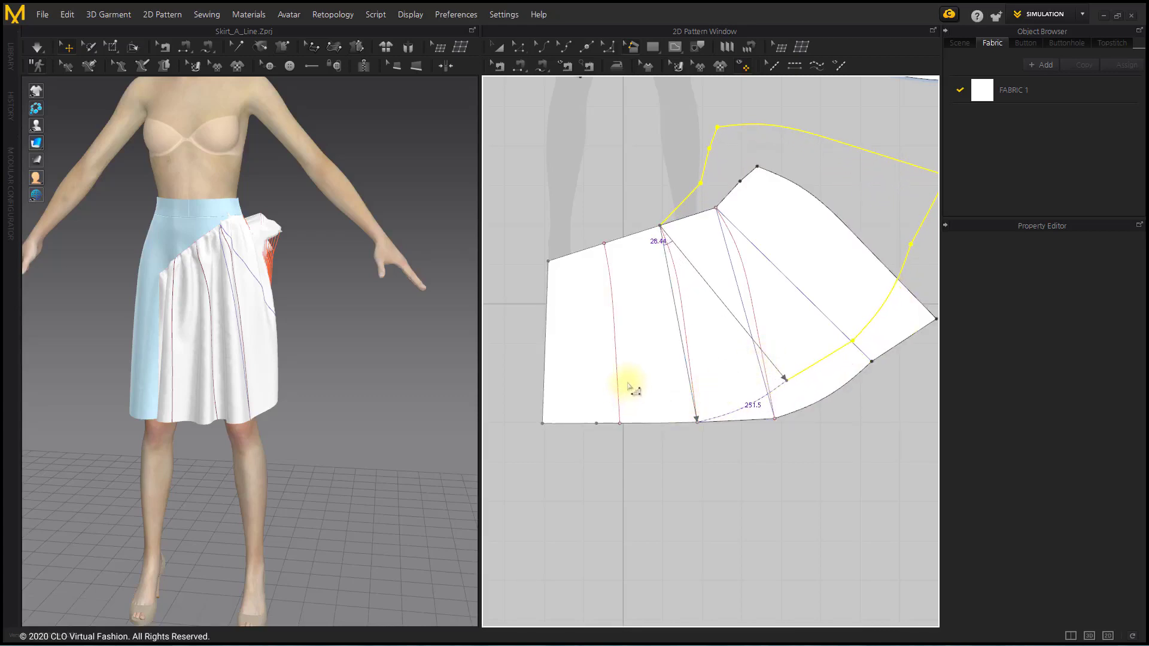
Slash and spread the front piece at the internal line nearest the straight side, pivoting at the upper edge to open the hem
left_click(619, 397)
left_click(657, 401)
left_click_drag(702, 378, 704, 372)
left_click(678, 423)
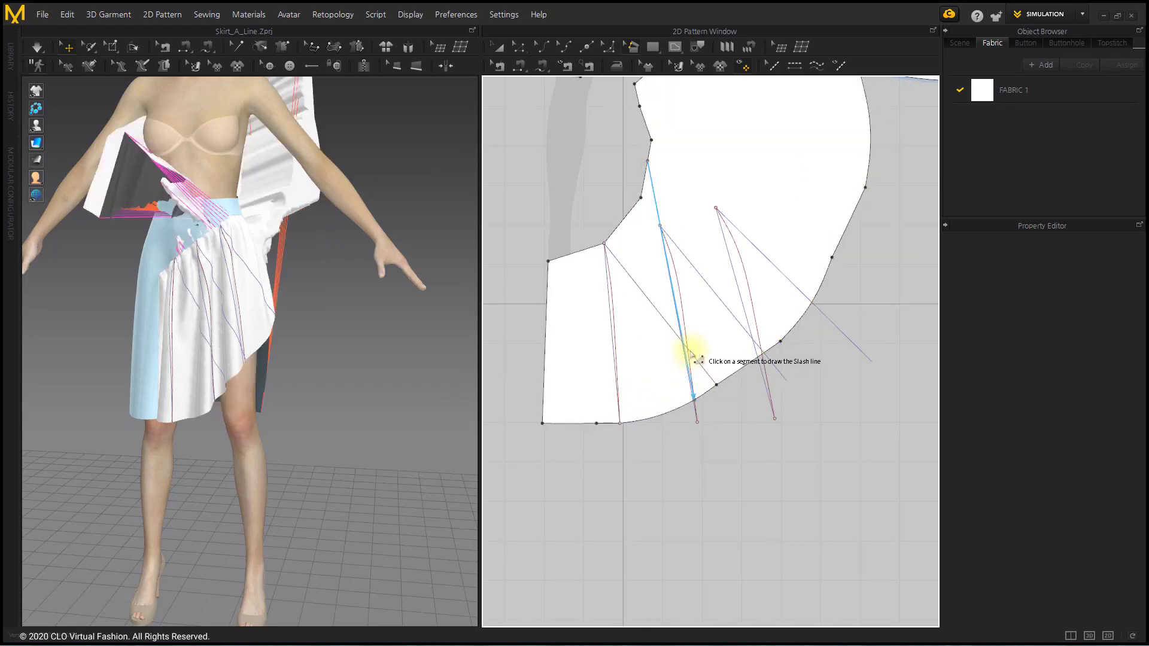
Delete the leftover internal lines and slash lines from the spread front piece
middle_click_drag(687, 338, 700, 404)
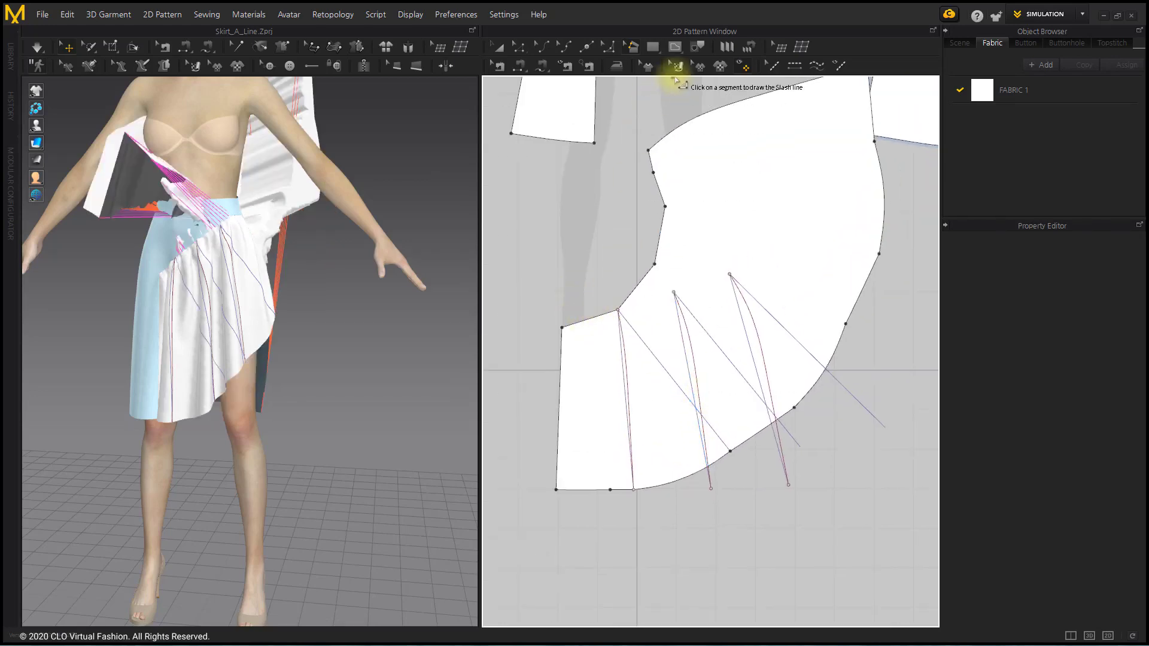
left_click(698, 47)
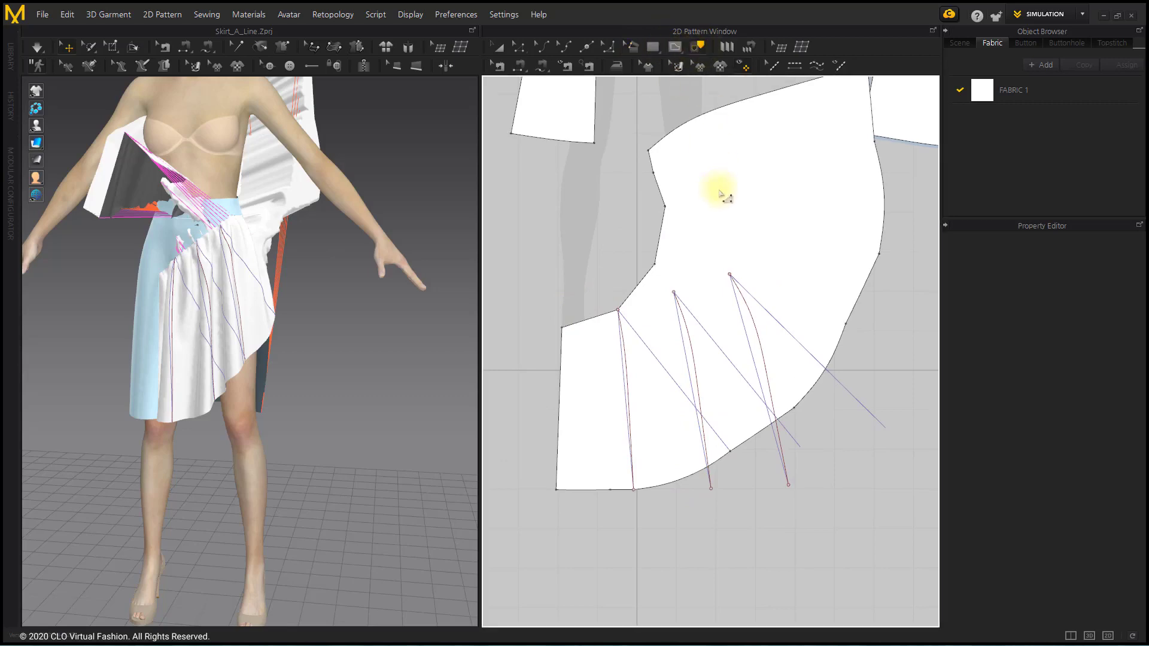
left_click(752, 325)
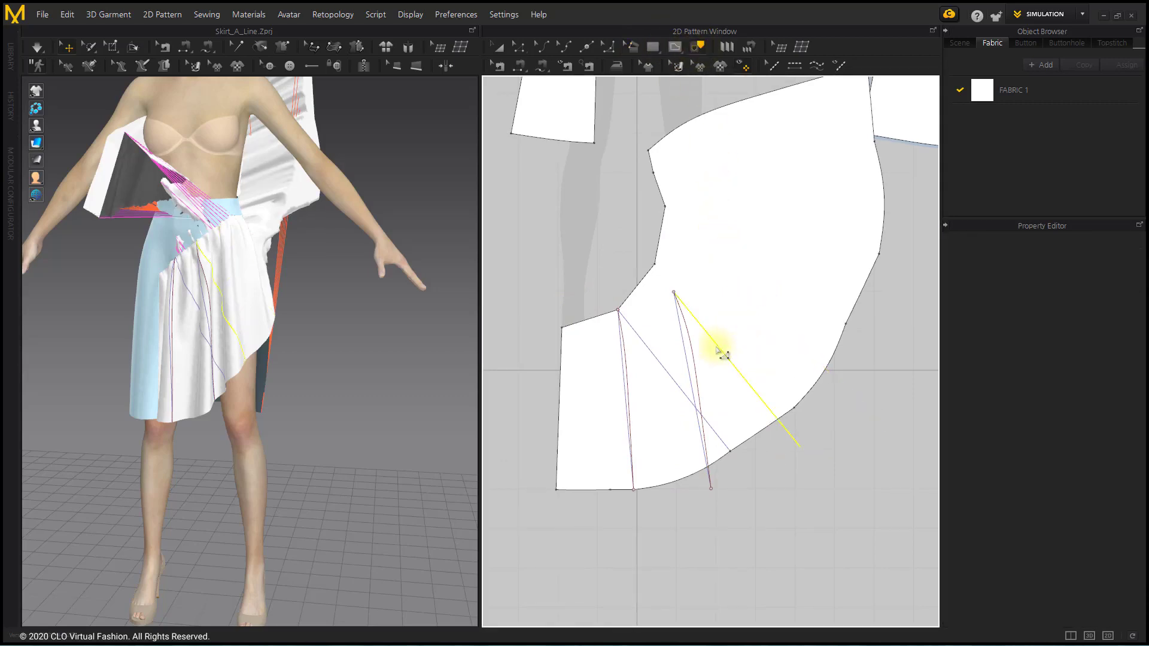
left_click(686, 353)
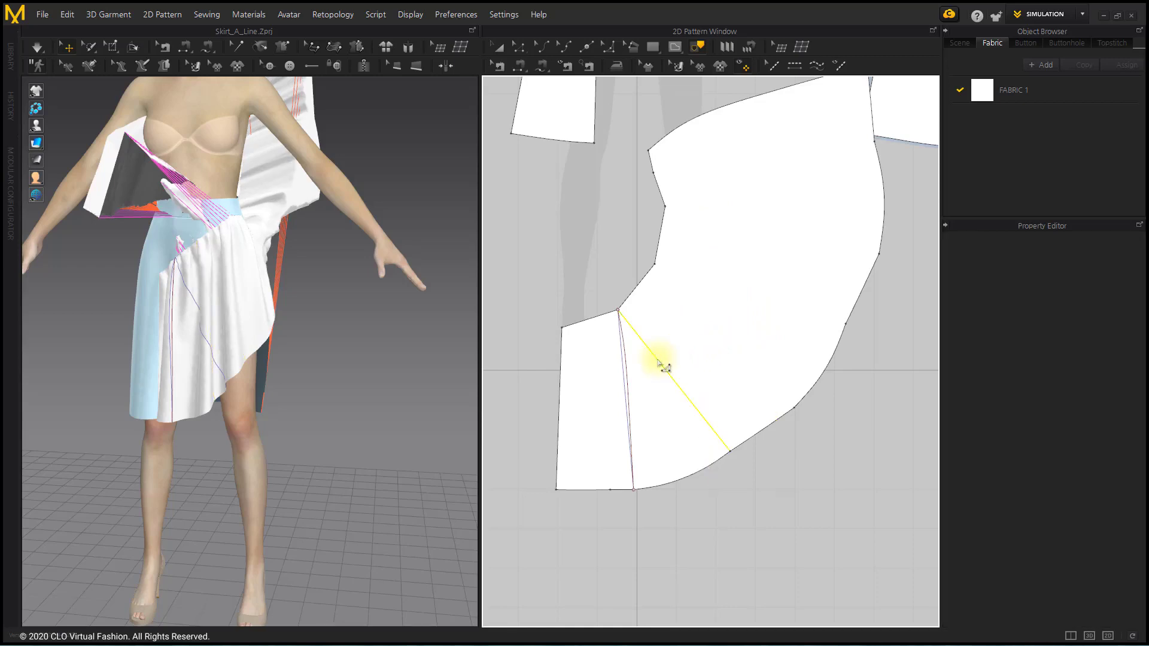
left_click(624, 365)
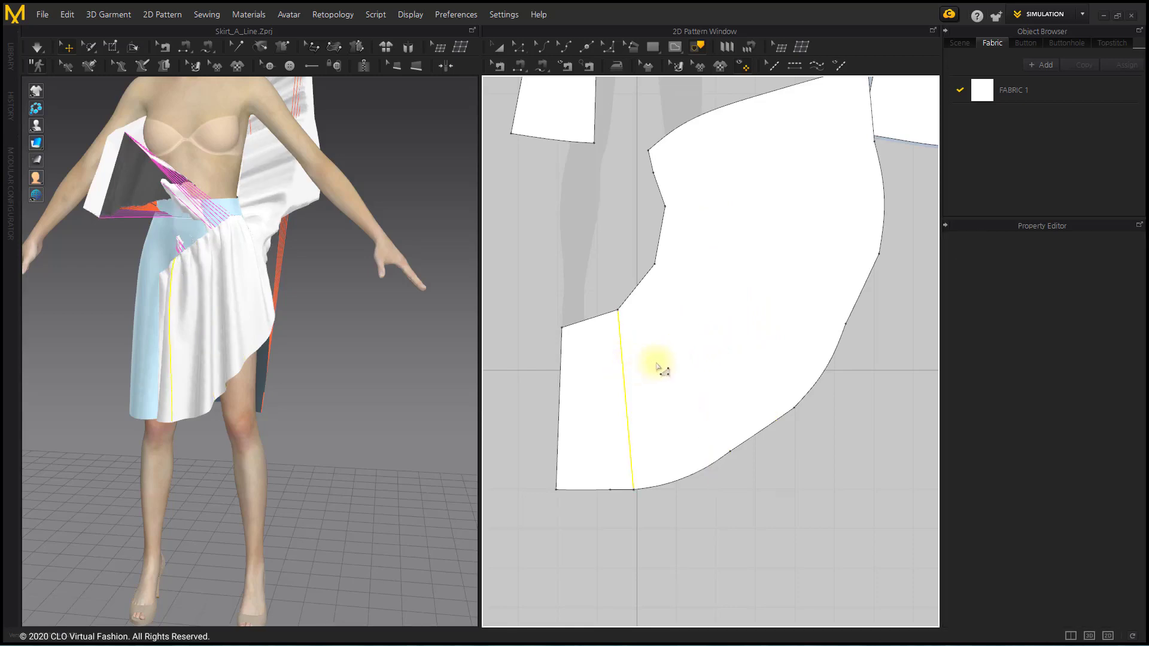
middle_click_drag(696, 358, 688, 401)
Rotate the spread front piece clockwise in the 2D layout so its concave edge faces up and the hem faces down
left_click(499, 48)
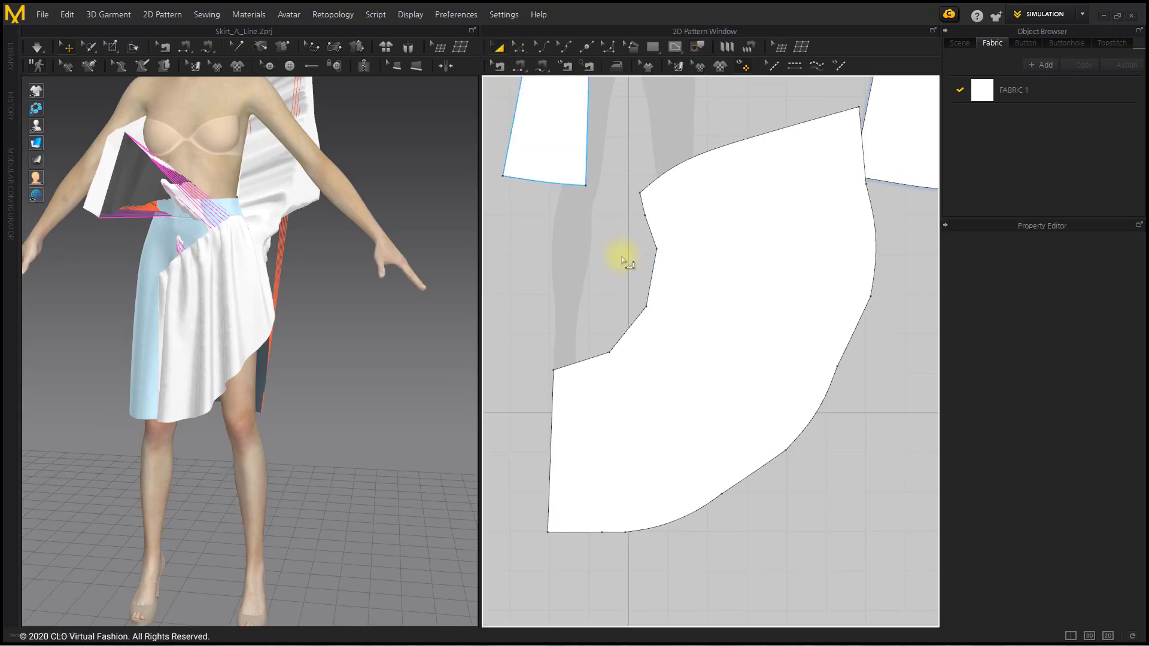
scroll(646, 353, "down", 3)
left_click(697, 328)
left_click_drag(689, 176, 760, 243)
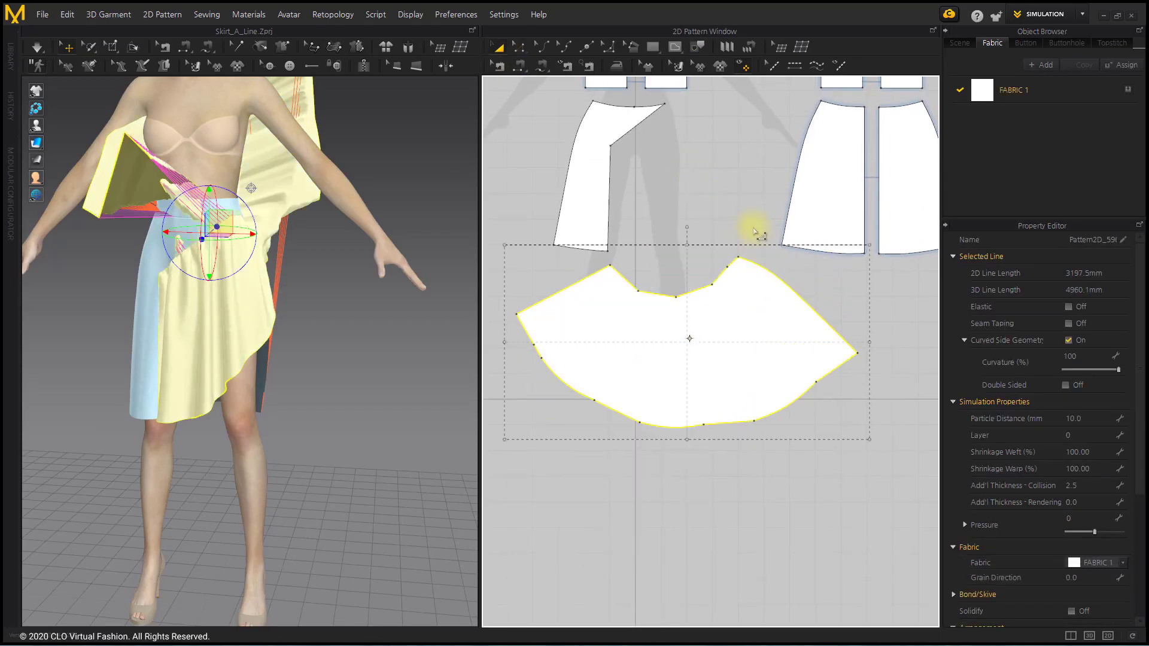
left_click(755, 242)
Show the avatar's arrangement points and place the front piece at the front skirt arrangement point
scroll(351, 323, "down", 5)
left_click(36, 109)
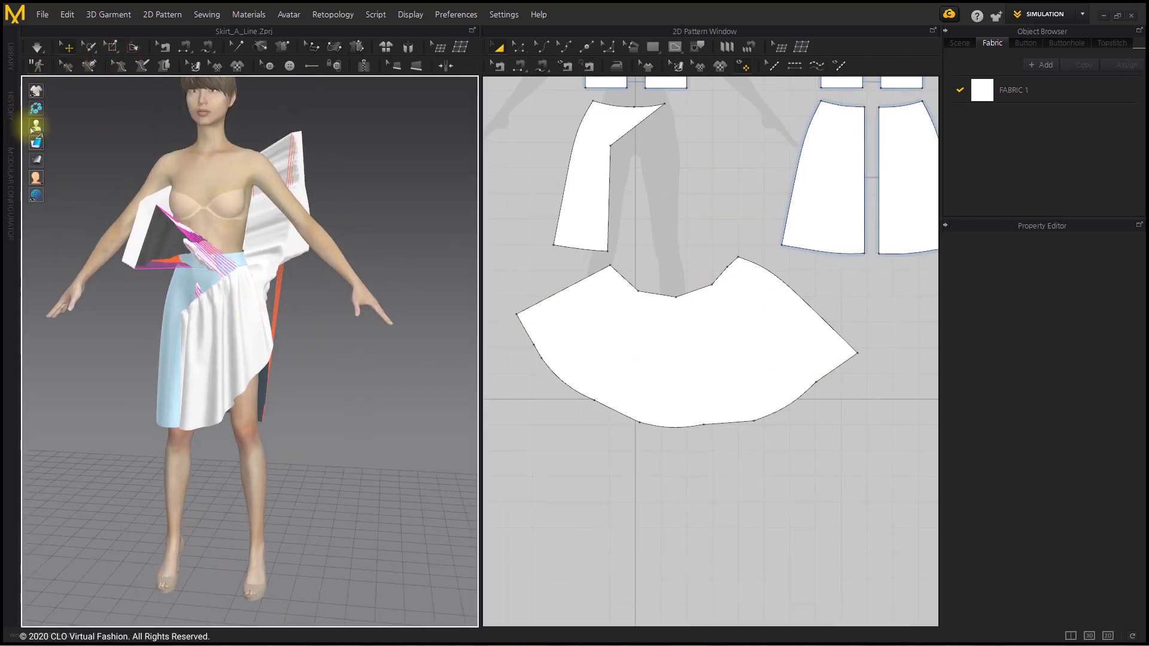
left_click(224, 324)
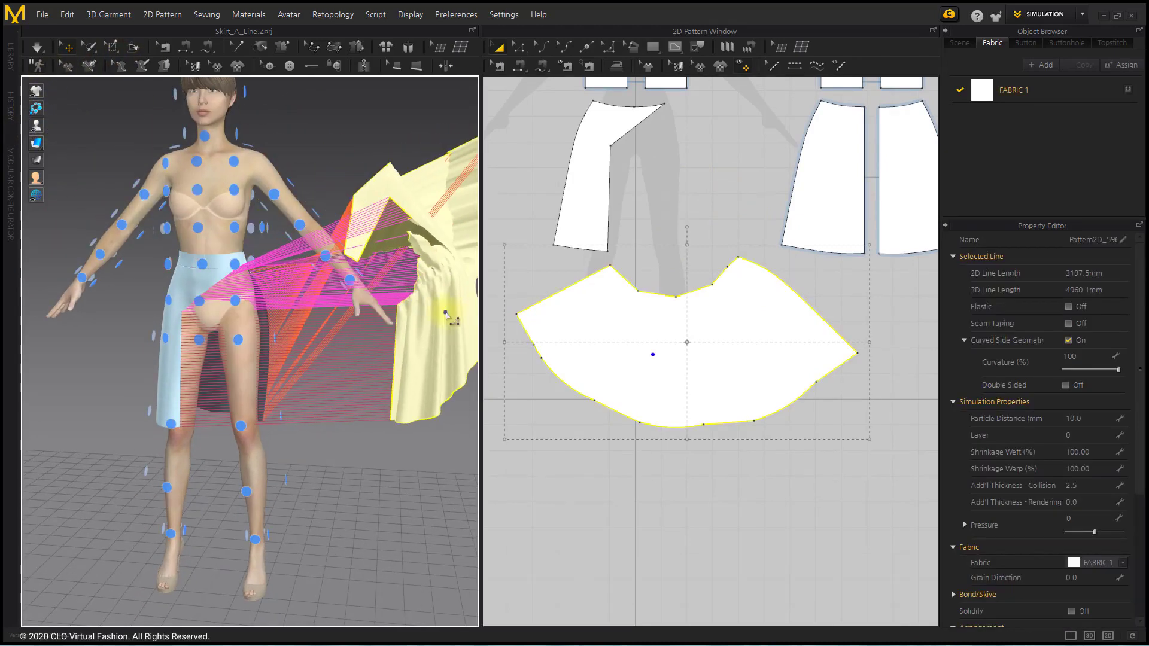
left_click(277, 341)
left_click(242, 342)
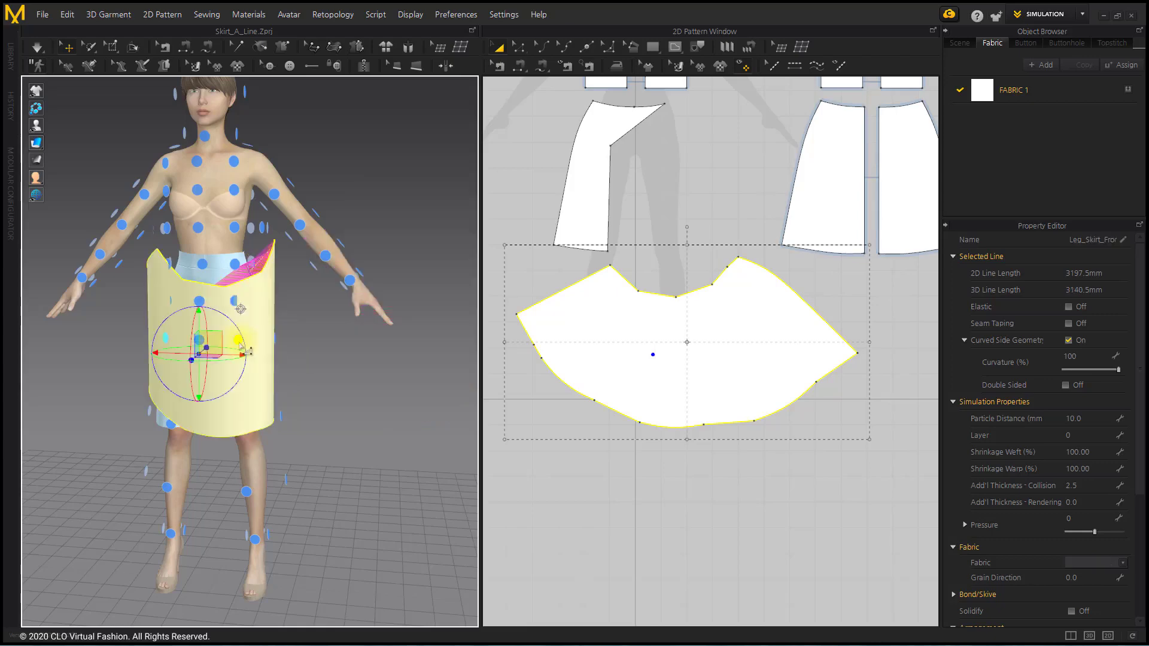
Set the front piece's arrangement Offset to 100
mouse_move(289, 358)
right_mouse_down()
mouse_move(299, 351)
mouse_move(295, 371)
right_mouse_up()
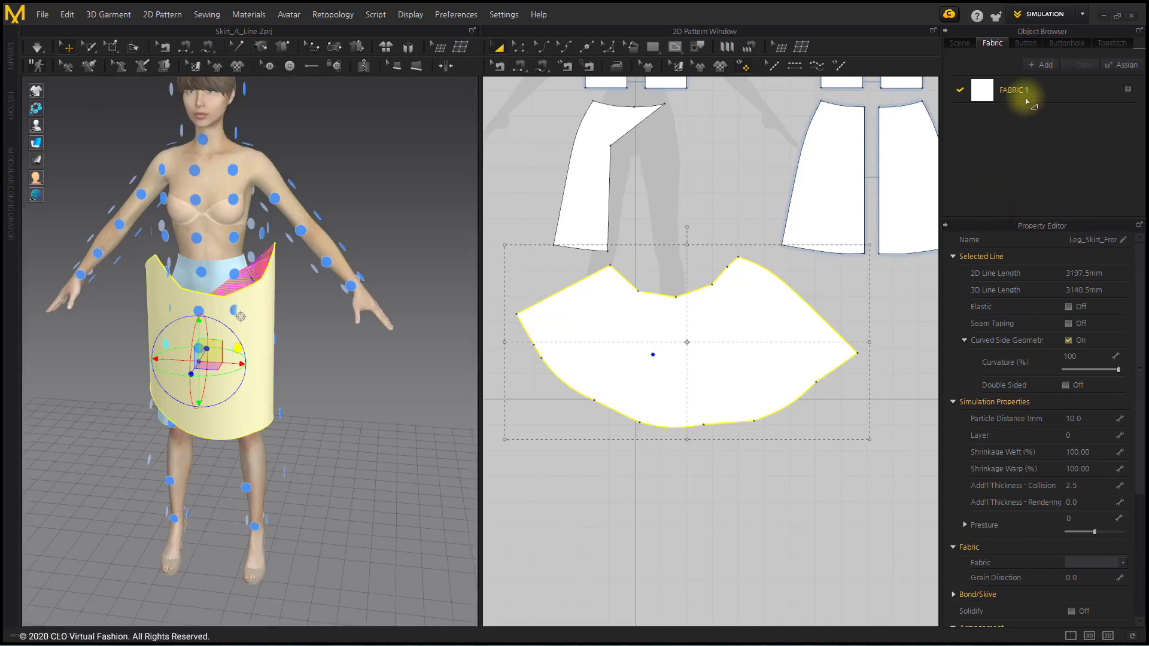
scroll(1053, 518, "down", 5)
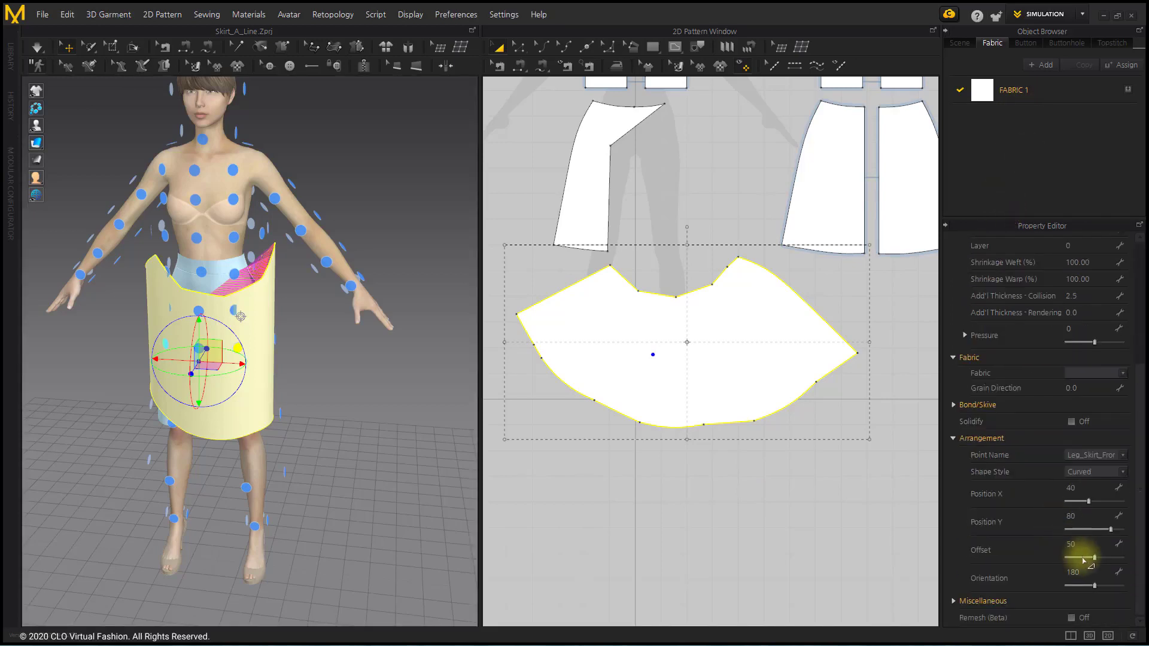
left_click_drag(1094, 558, 1144, 559)
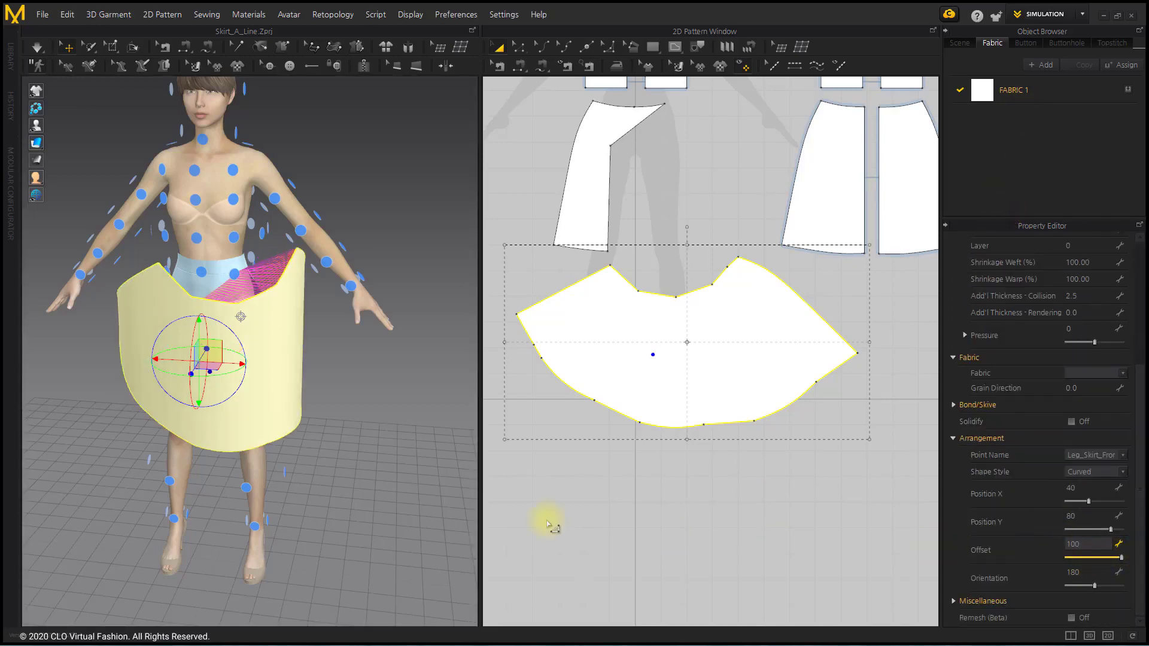
mouse_move(321, 485)
right_mouse_down()
mouse_move(318, 472)
mouse_move(315, 494)
right_mouse_up()
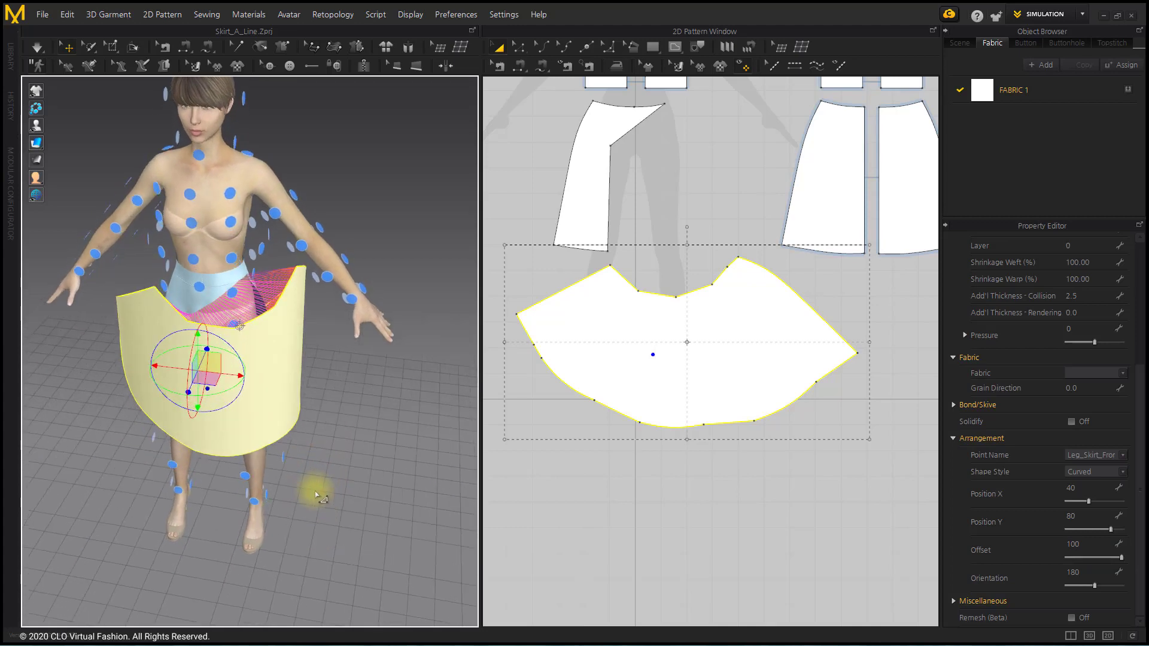
Simulate the skirt and pull the front panel's hem outward so that the flared folds drape evenly
left_click(37, 47)
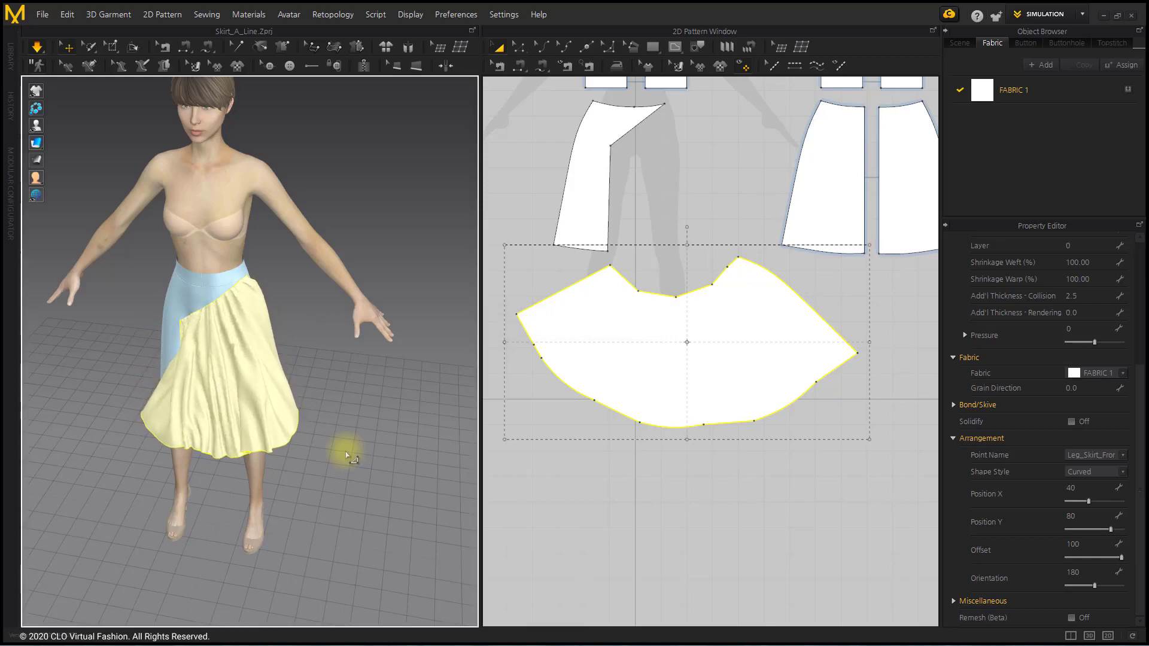
right_click_drag(312, 482, 319, 451)
scroll(303, 455, "up", 5)
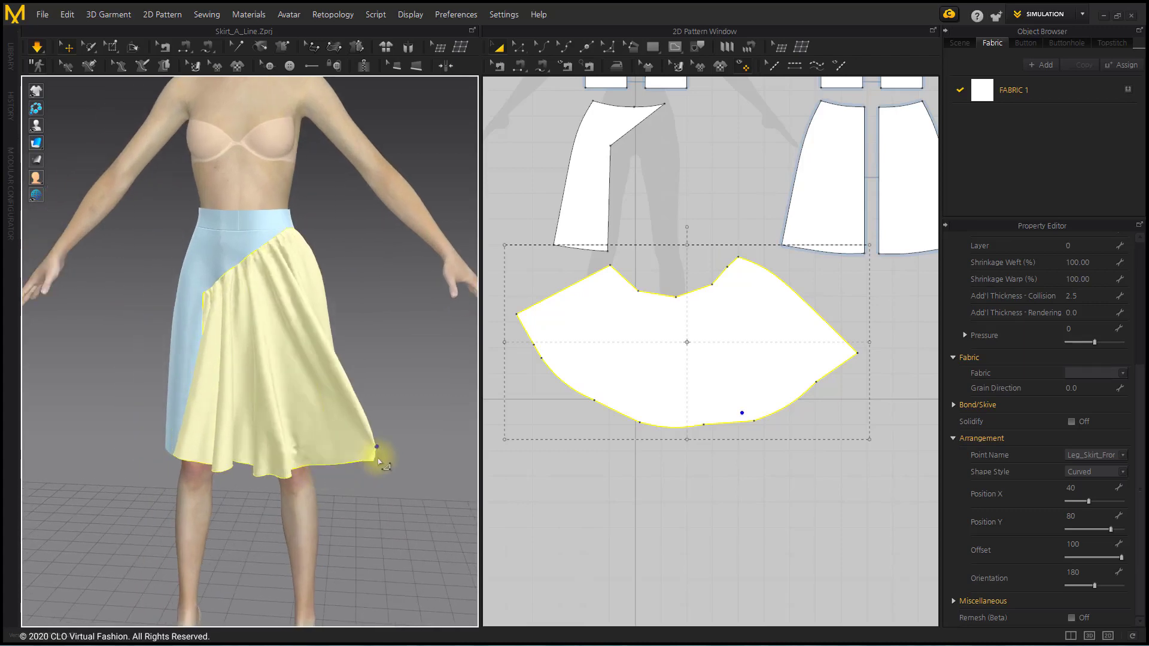
mouse_move(349, 430)
right_mouse_down()
mouse_move(359, 461)
mouse_move(344, 441)
right_mouse_up()
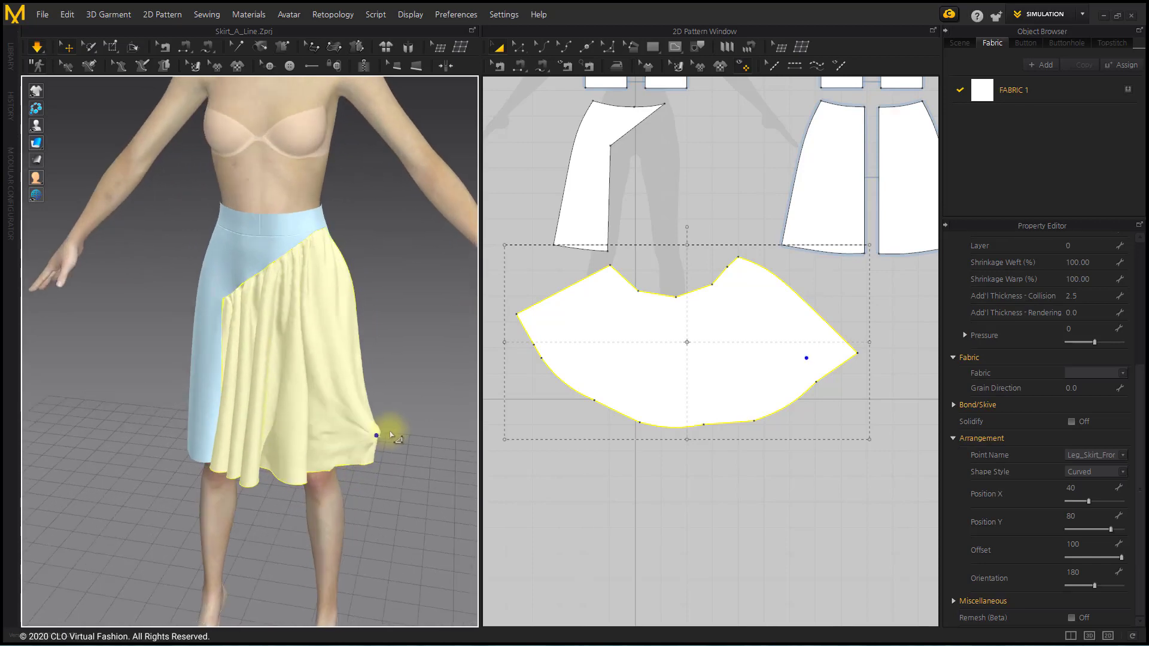
left_click_drag(389, 435, 389, 427)
left_click_drag(310, 445, 311, 448)
right_click_drag(311, 447, 362, 402)
left_click(596, 511)
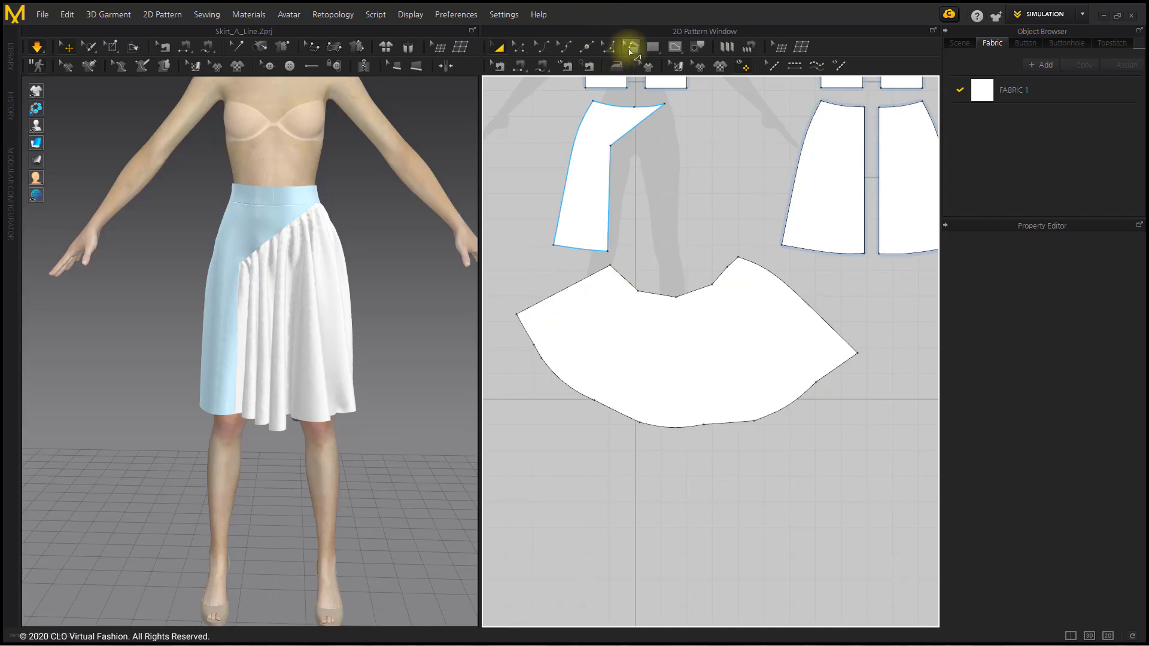
Smooth the front piece's segmented upper edge into one curve between its two end corners with the Smooth Curve tool
left_click(608, 46)
scroll(660, 280, "up", 3)
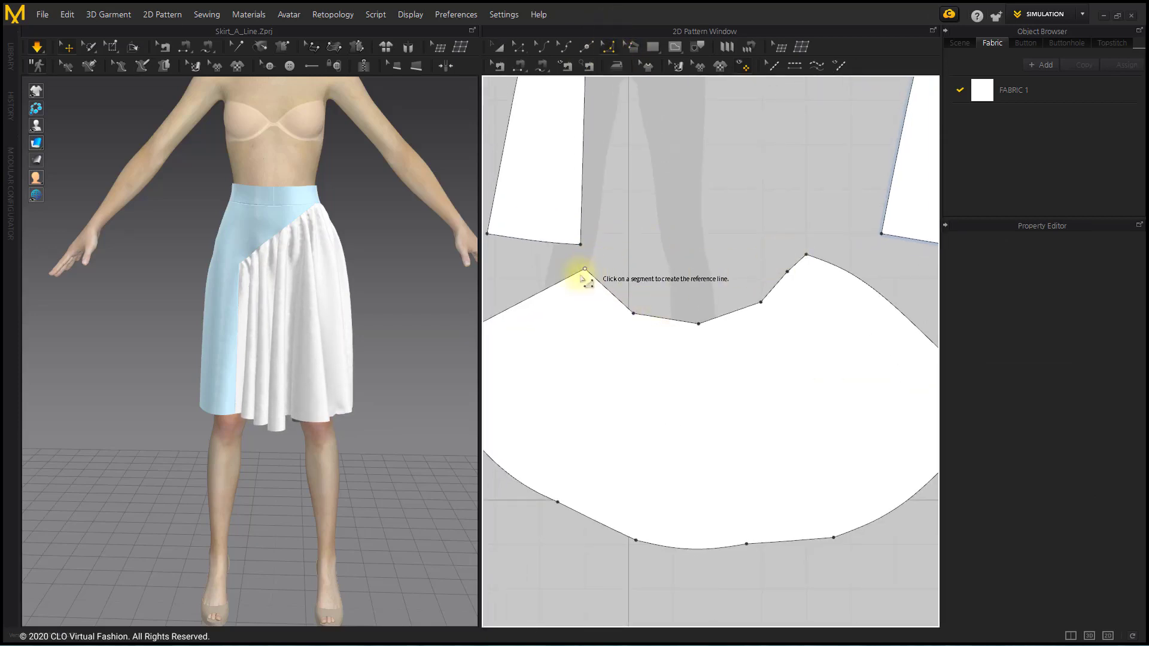
key("ctrl+z")
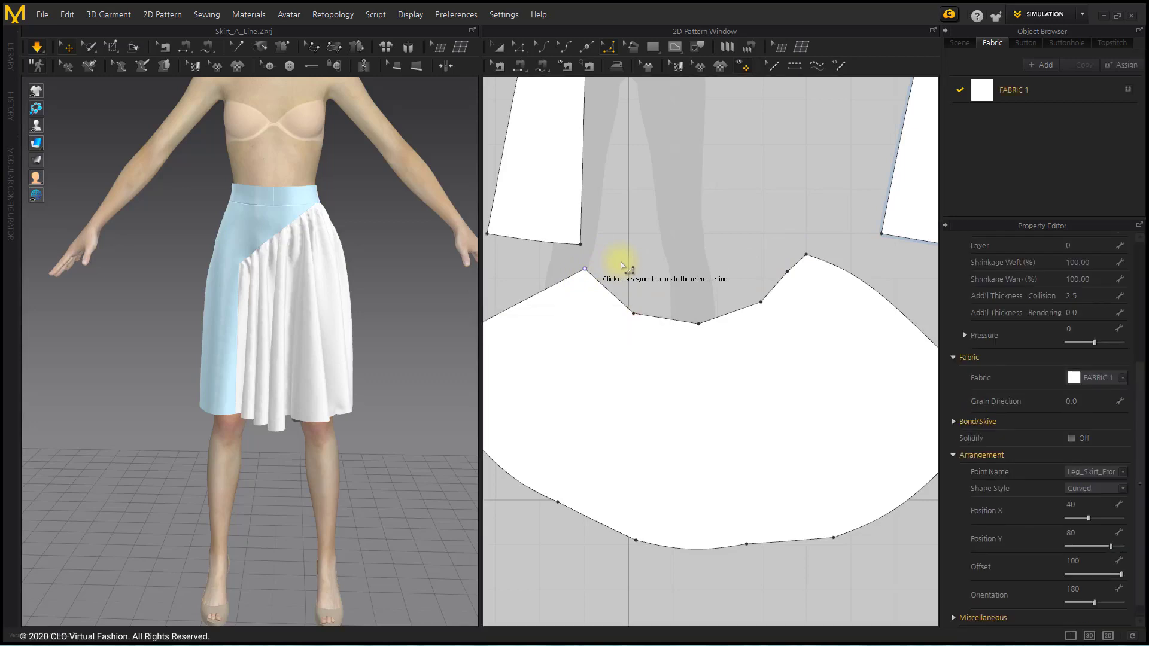
left_click(623, 265)
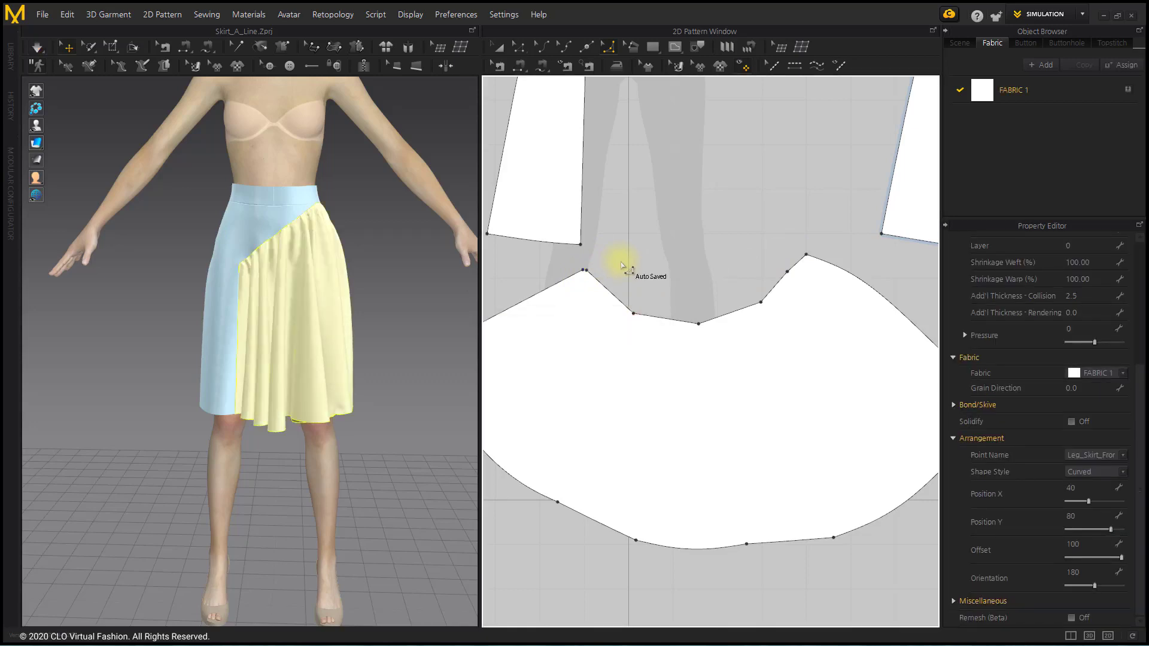
left_click(620, 264)
left_click(585, 270)
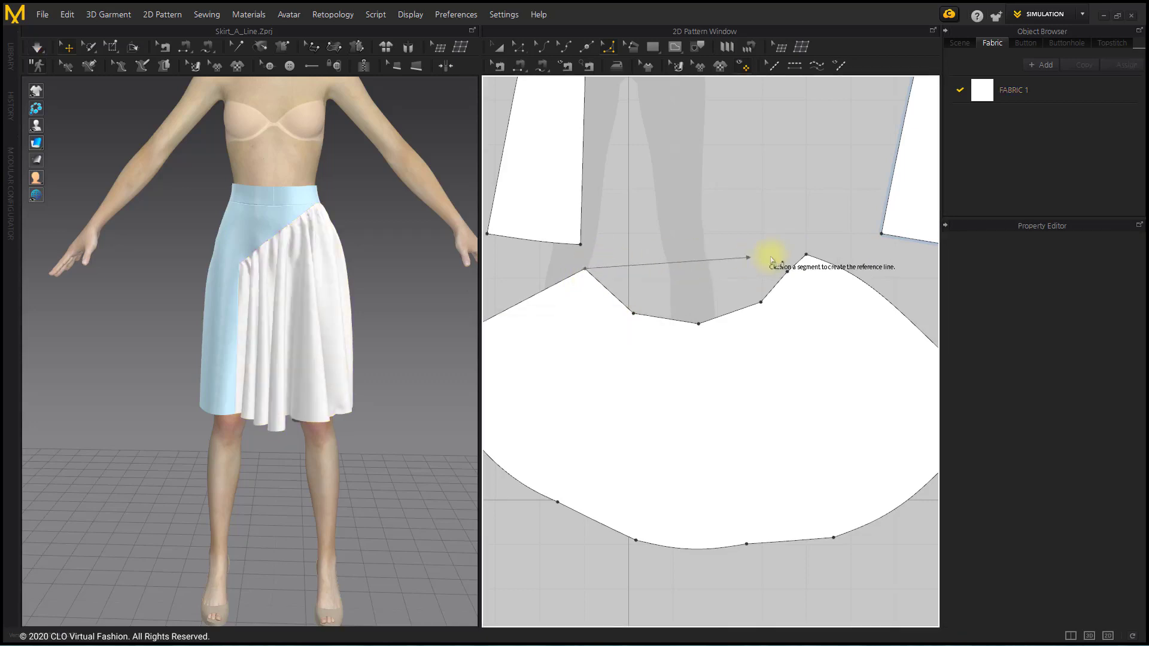
left_click(728, 314)
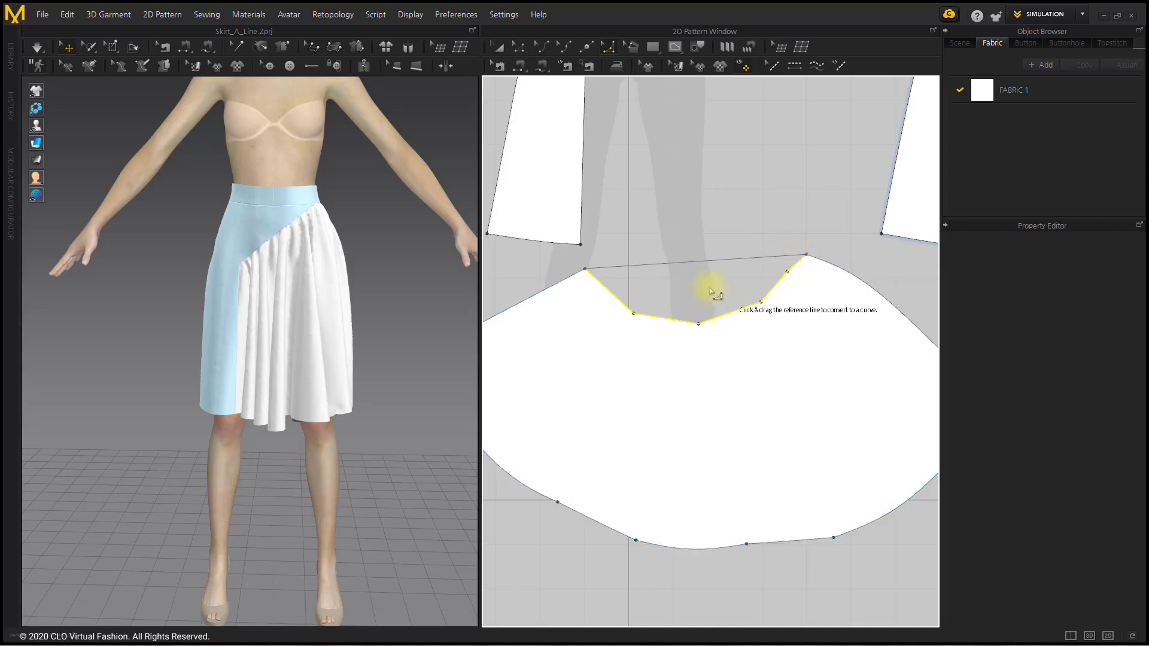
left_click_drag(695, 262, 699, 294)
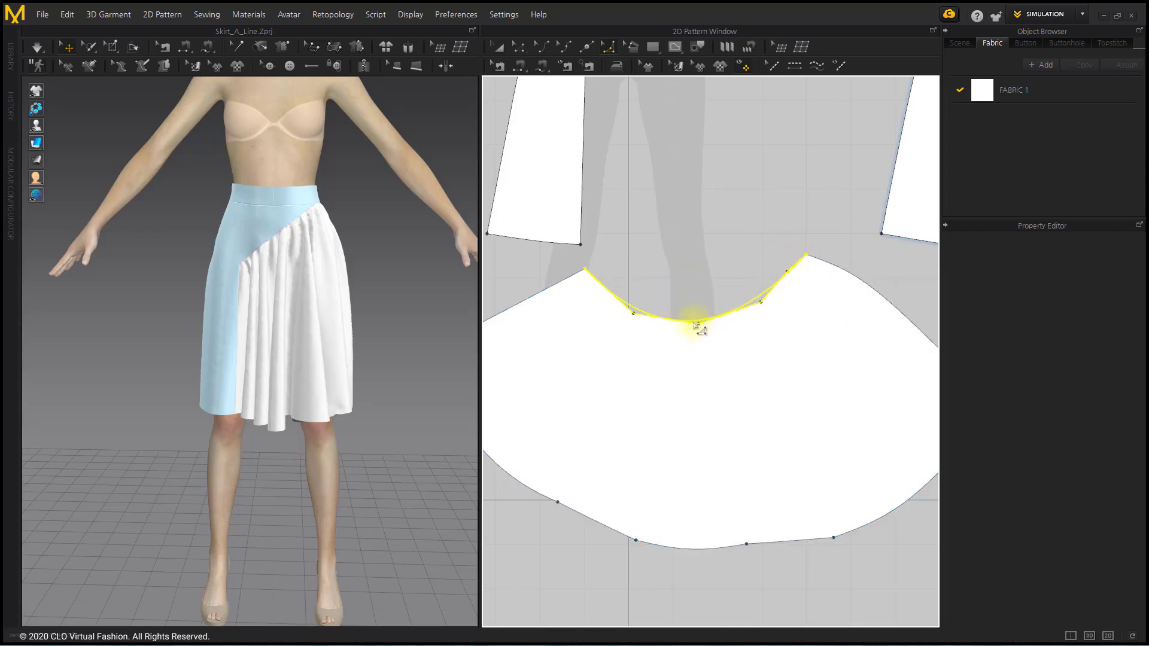
left_click(722, 332)
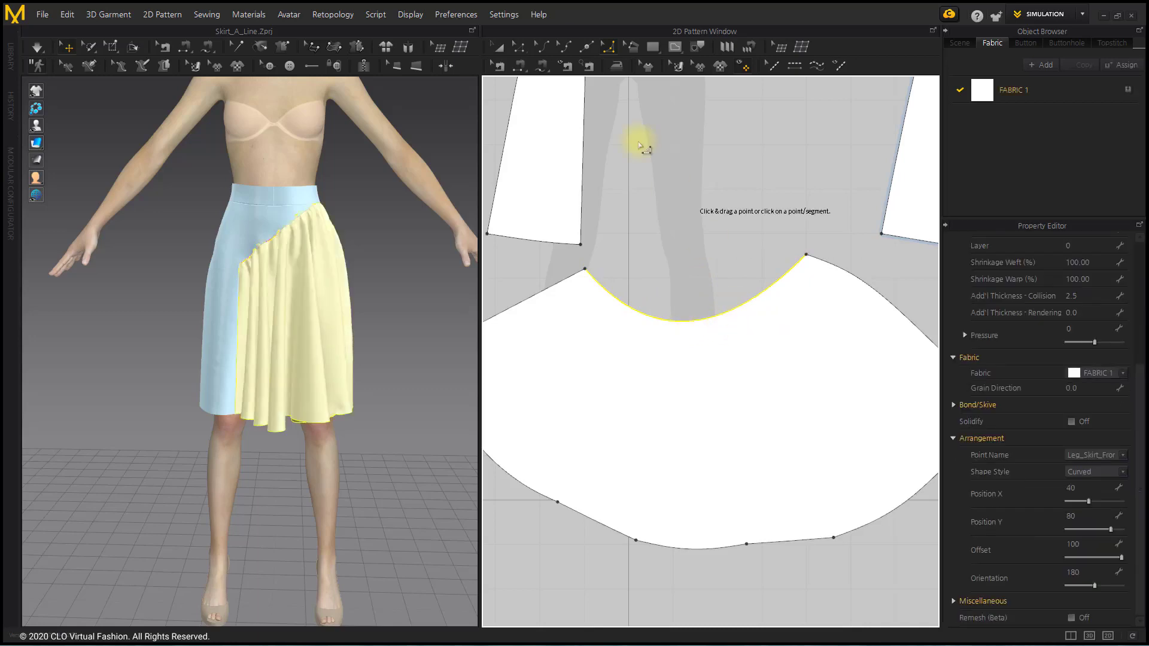
Reshape the front piece's upper edge with a curve point near each end, making the edge about 586.3 mm long
left_click(564, 46)
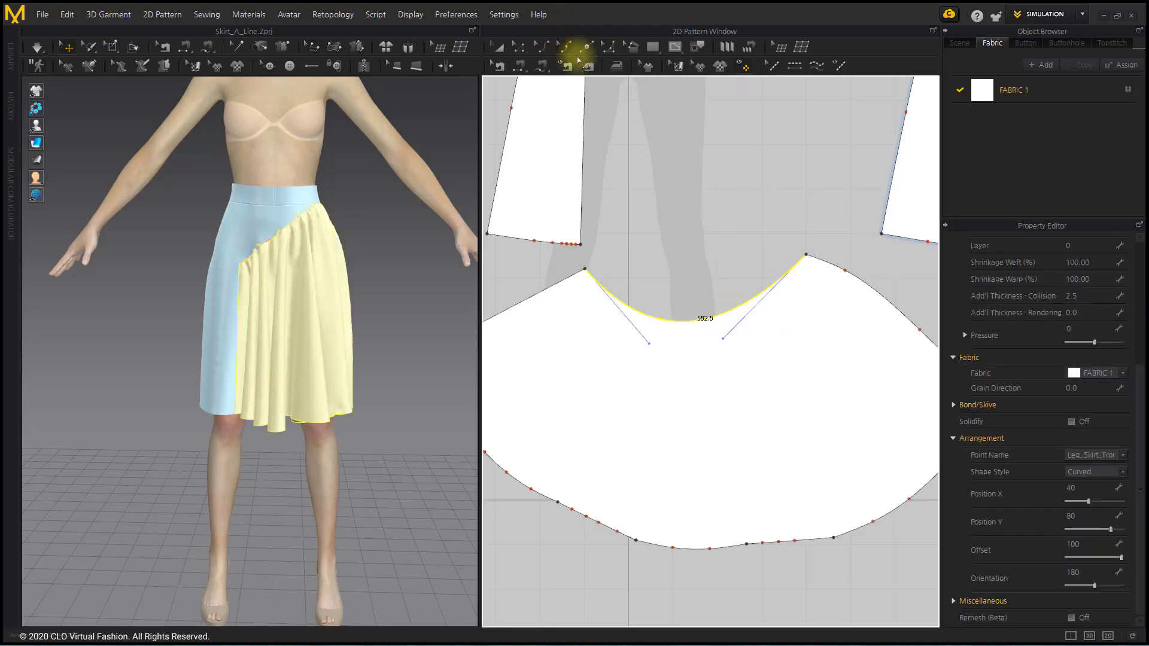
left_click(616, 299)
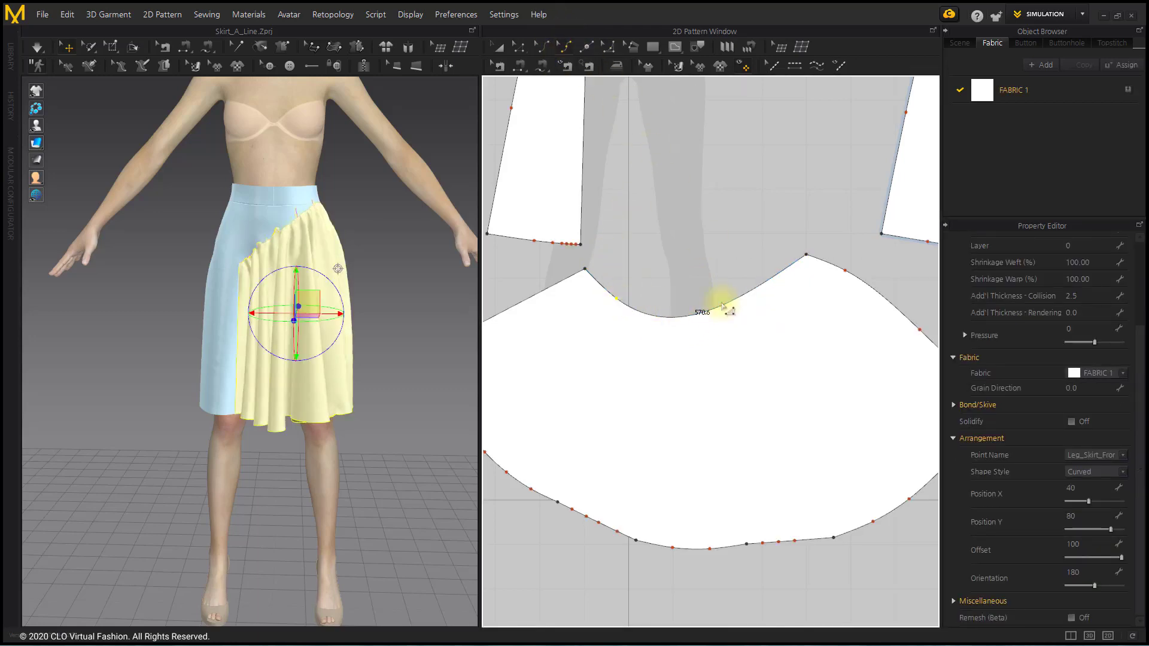
left_click_drag(728, 304, 758, 315)
scroll(785, 333, "down", 3)
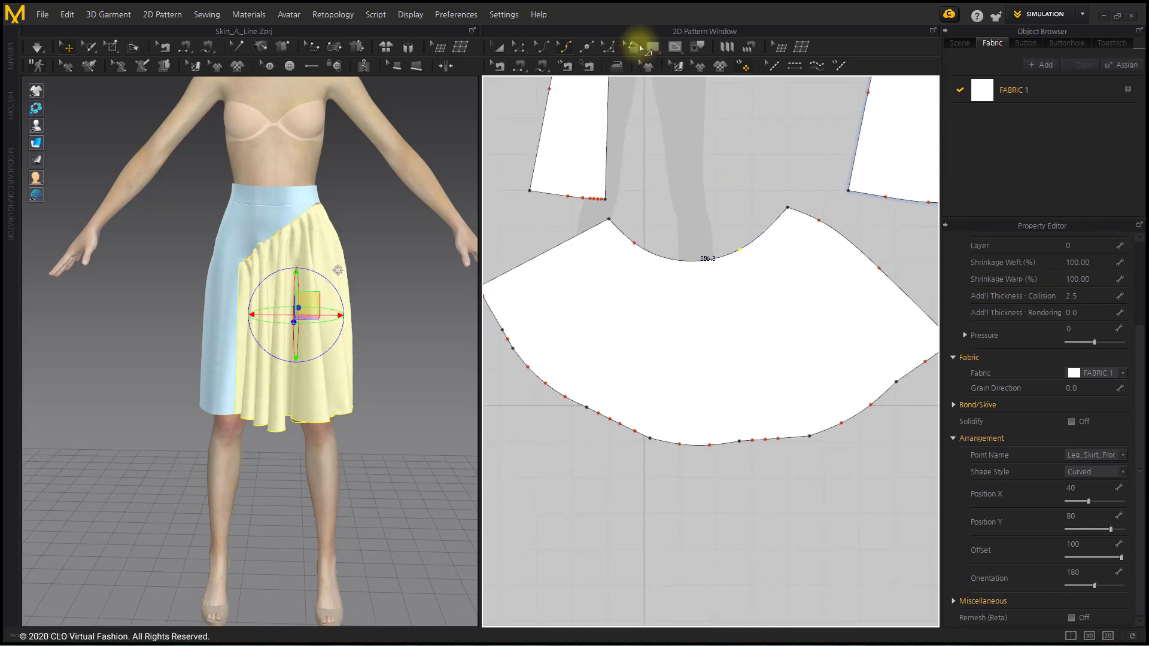
Smooth the front piece's hem into one curve from the straight side's lower corner to the point near the hem's middle
left_click(608, 47)
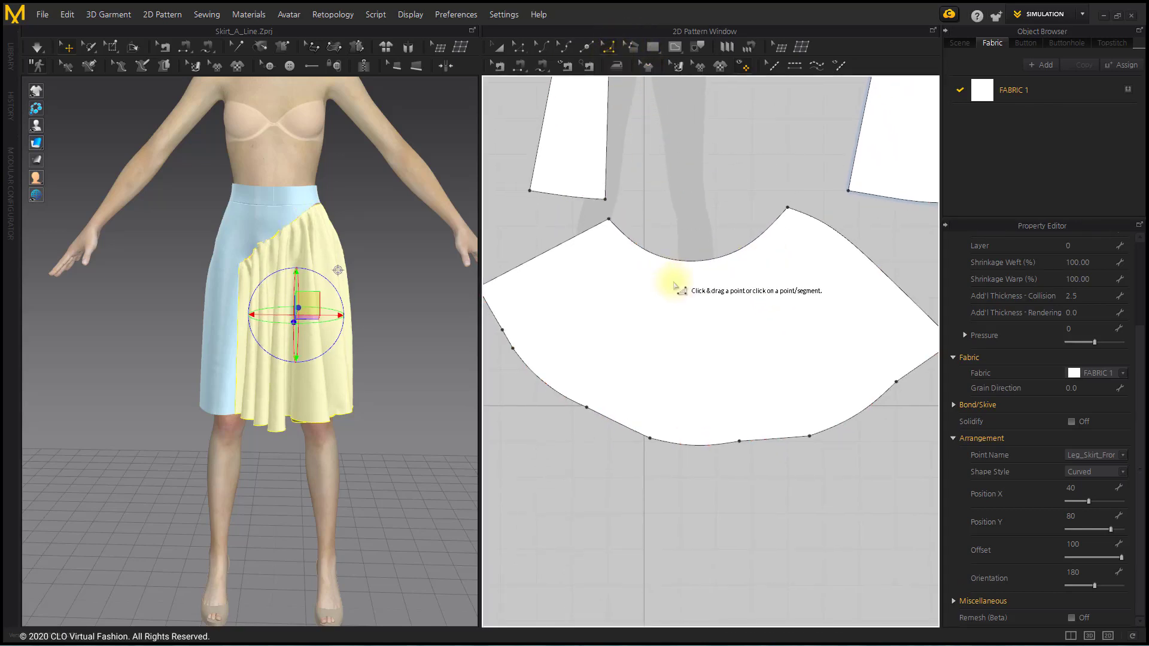
scroll(675, 286, "down", 2)
left_click(519, 263)
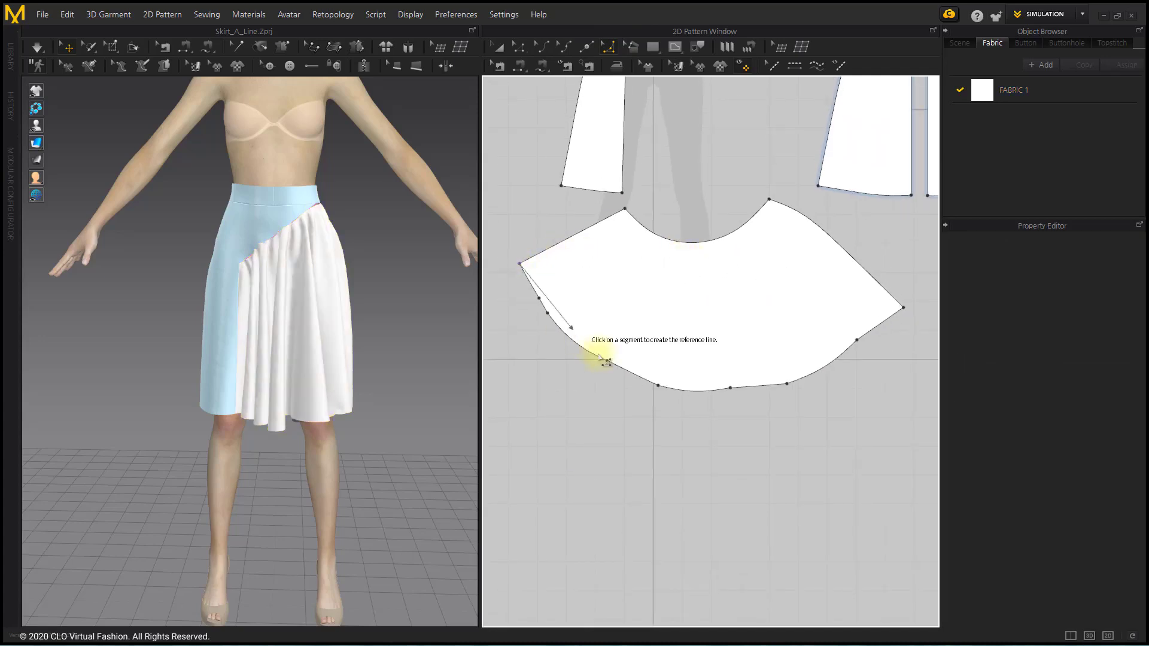
left_click(657, 386)
left_click_drag(610, 345, 606, 356)
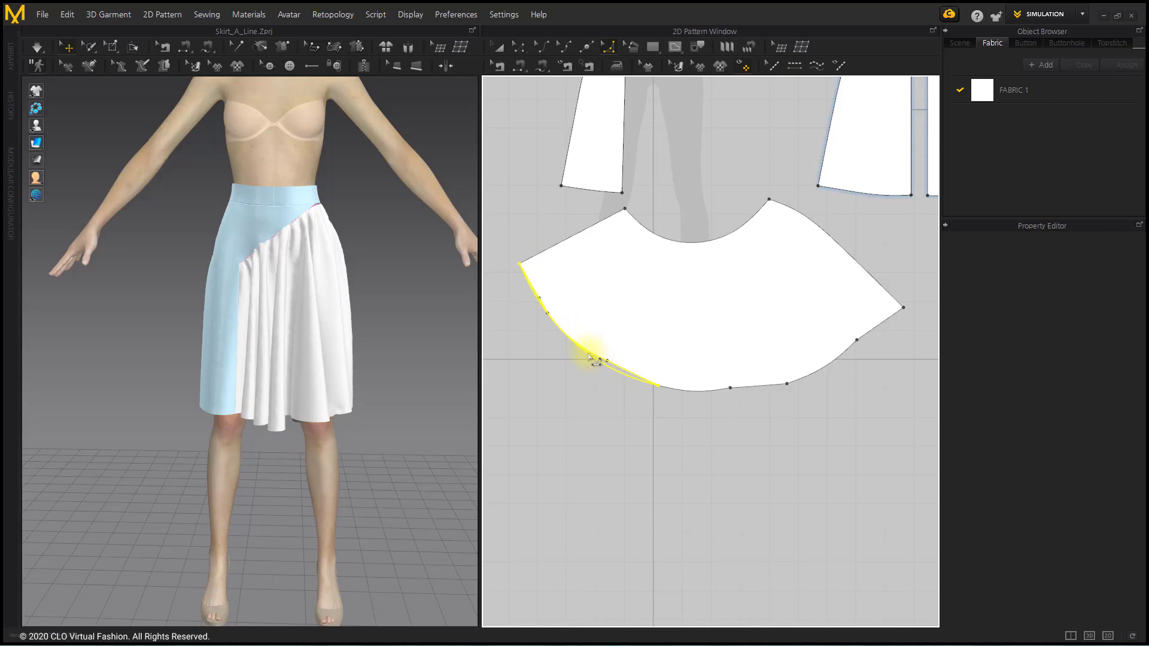
left_click(657, 386)
Smooth the hem from the point near its middle to the last hem point before the curved side's corner
left_click(658, 386)
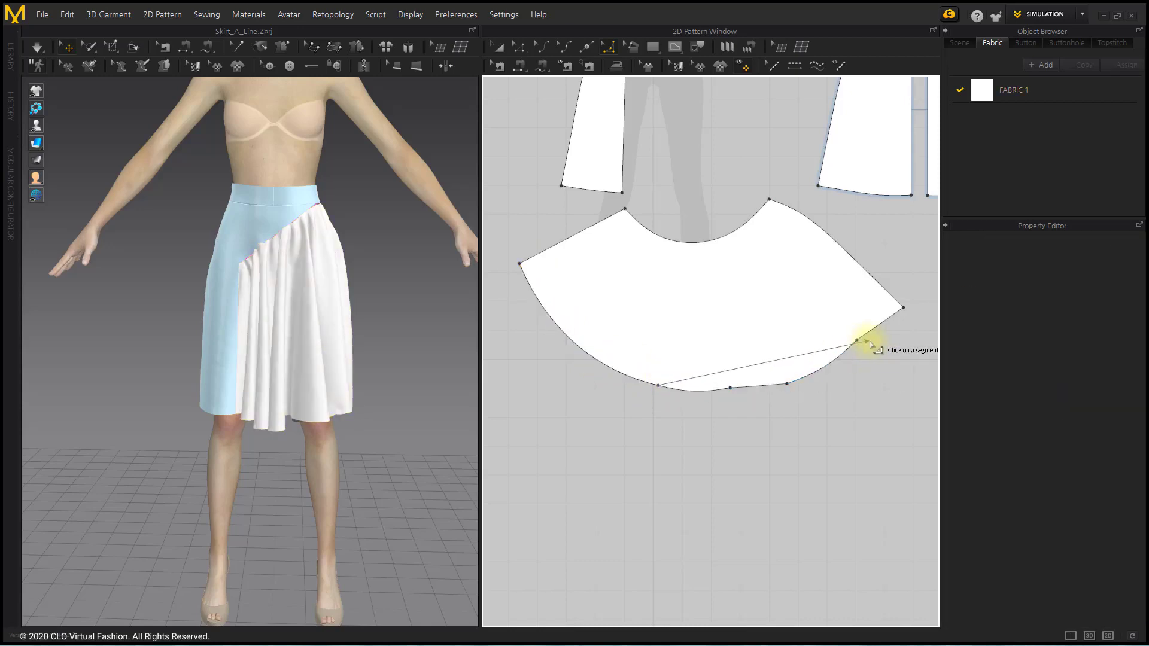
left_click(857, 340)
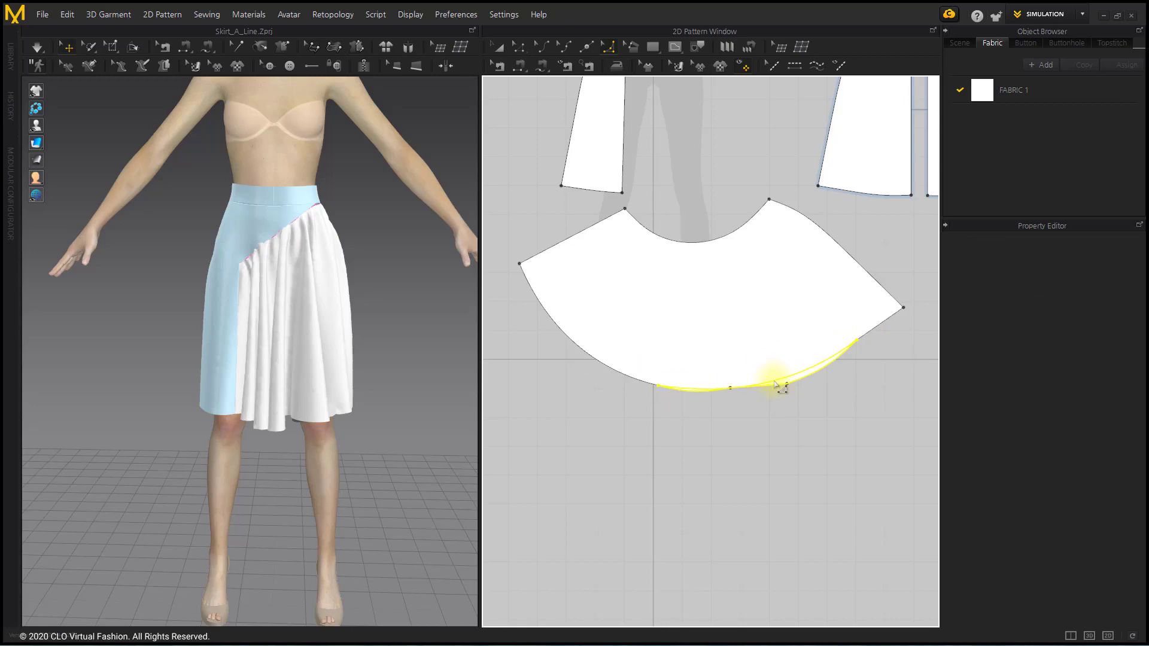
key("Return")
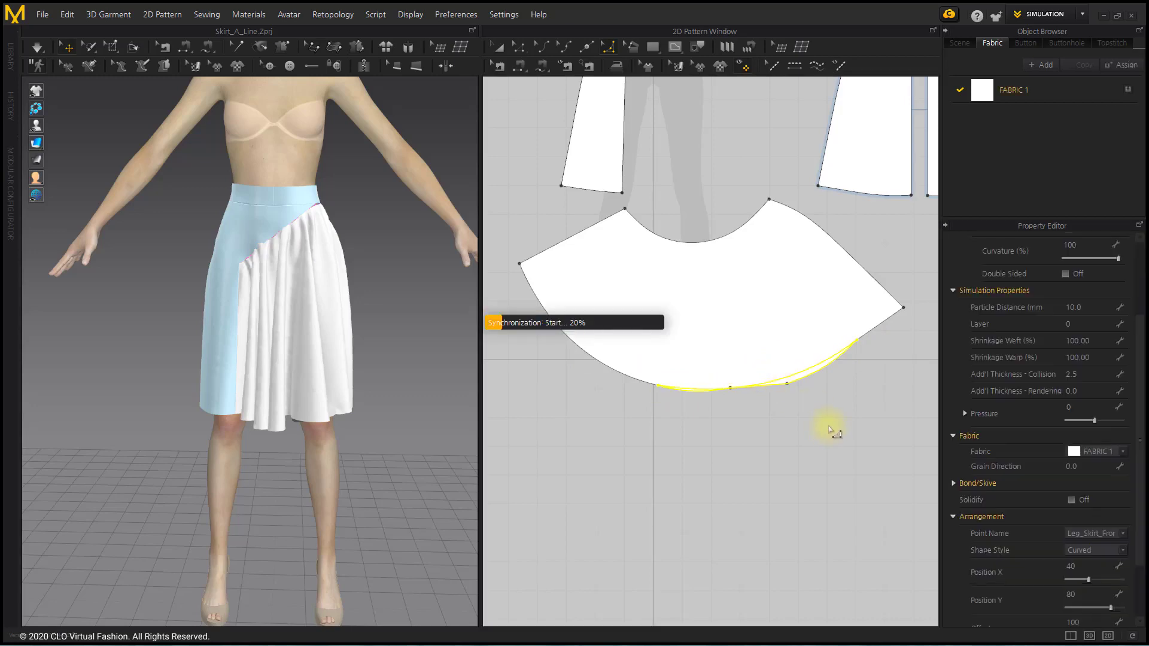
Simulate the garment so the front piece drapes with its smoothed hem
left_click(834, 432)
left_click(520, 66)
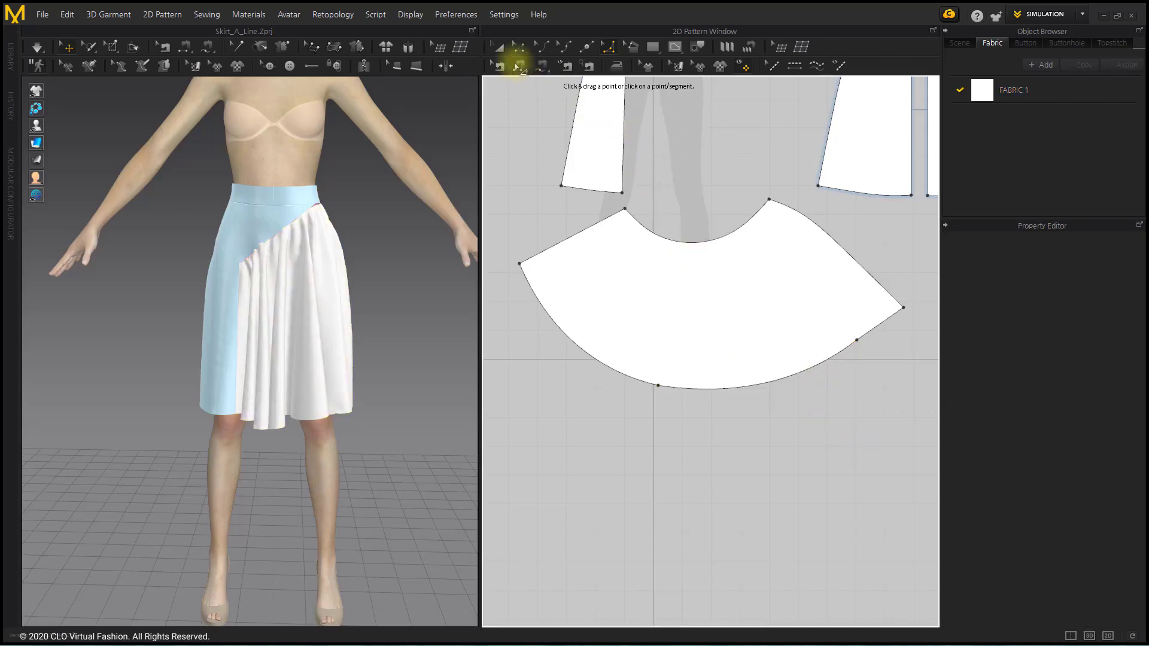
left_click(37, 48)
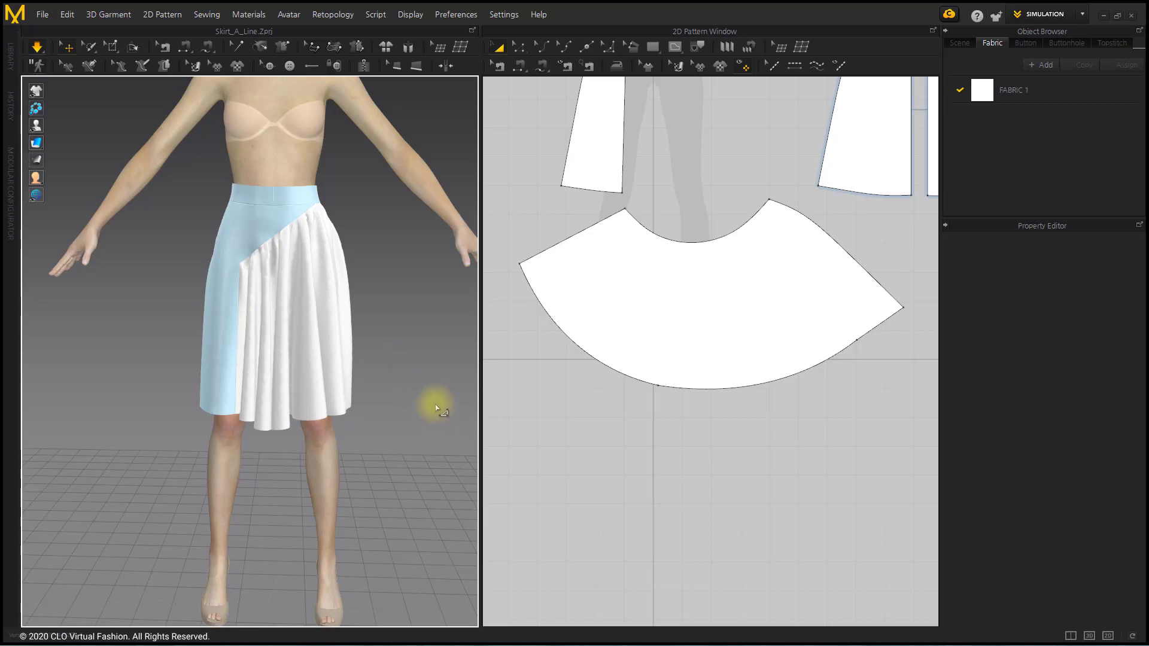
right_click_drag(413, 417, 410, 412)
left_click(297, 412)
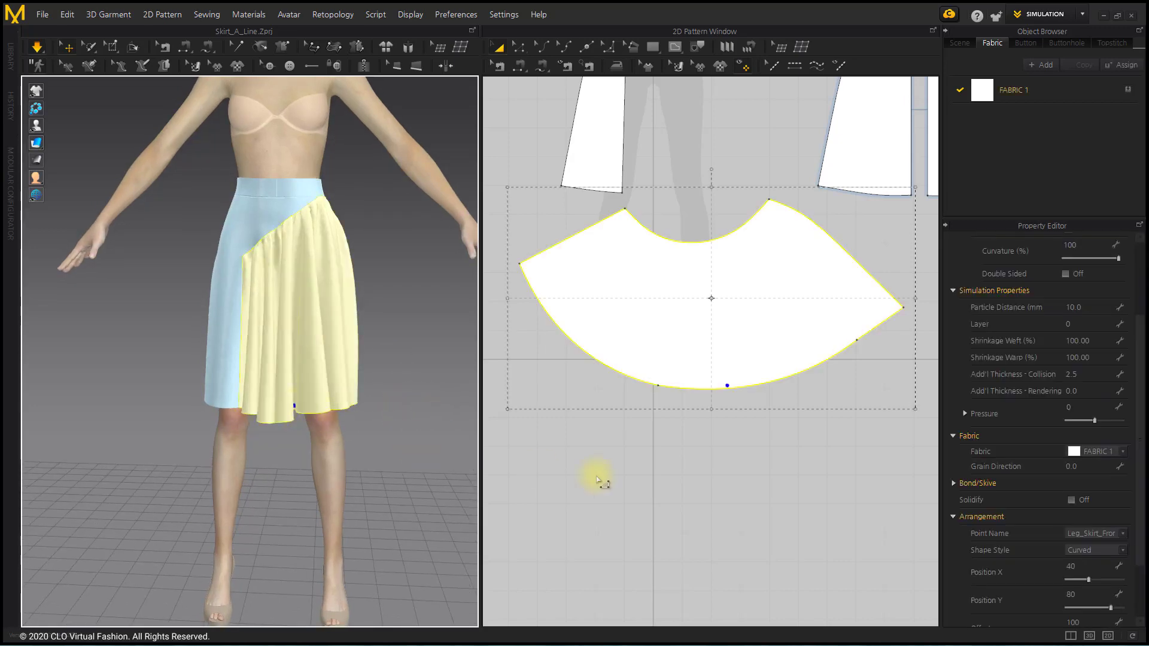
left_click(700, 482)
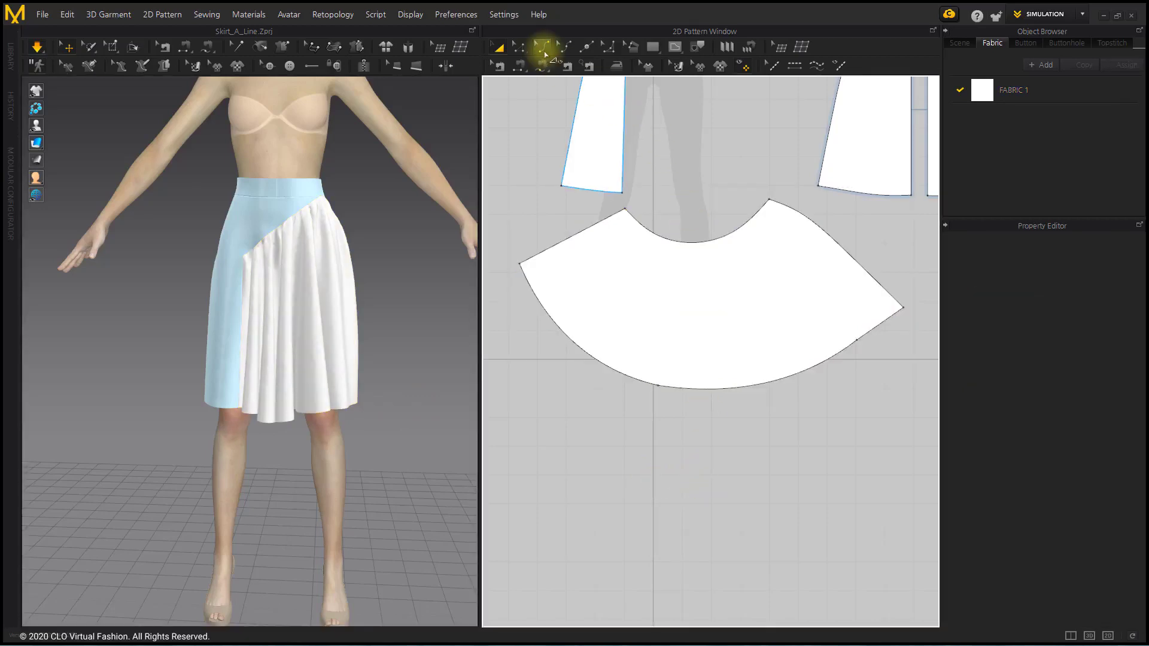
Stop the simulation, bow the front piece's hem downward between its two inner points, and lower the mid-hem point about 70 mm
left_click(37, 48)
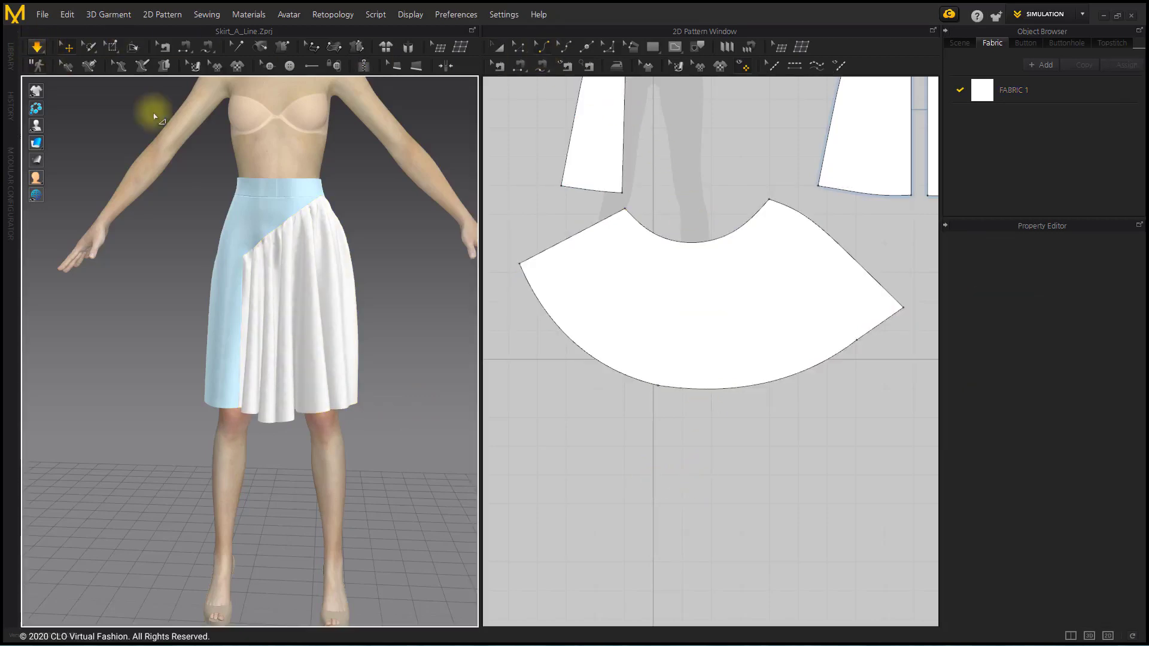
left_click_drag(674, 412, 662, 457)
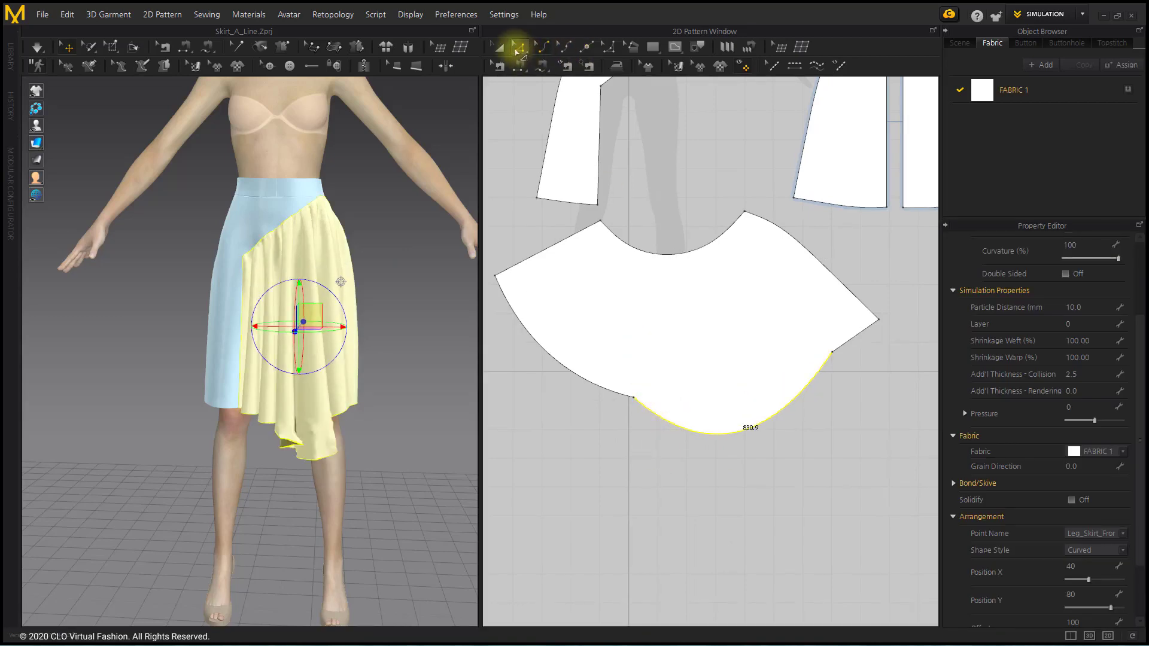
left_click(518, 47)
left_click_drag(632, 397, 634, 423)
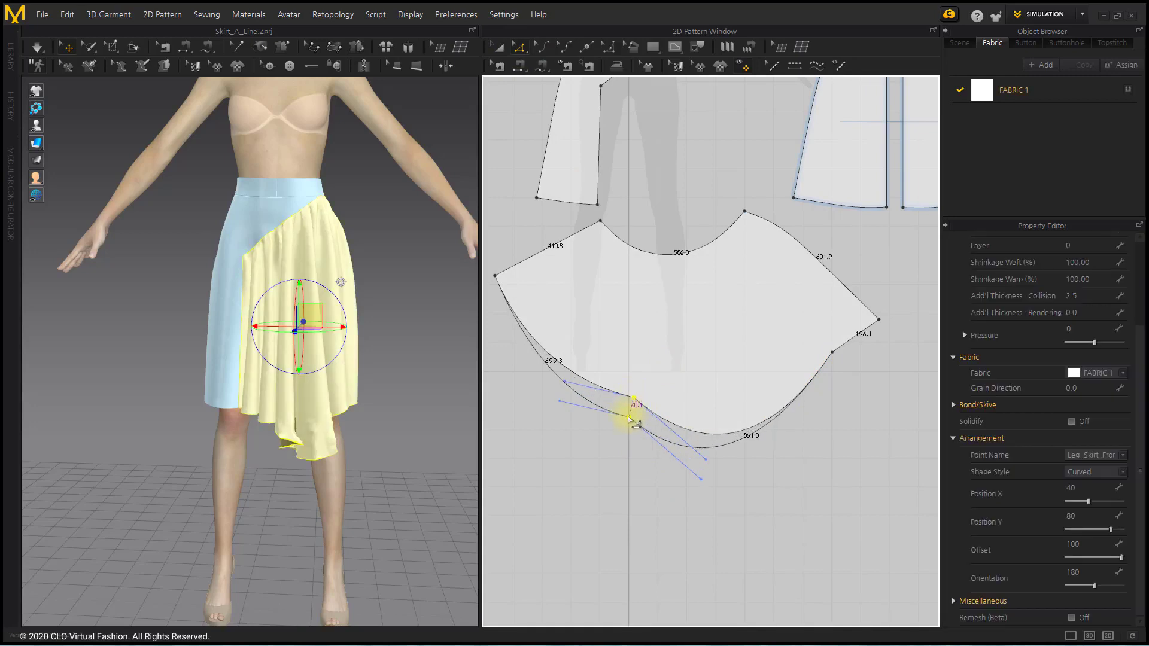
Adjust the curve handles on both sides of the mid-hem point for a smoother transition, and lower the point about 45 mm further
left_click(705, 478)
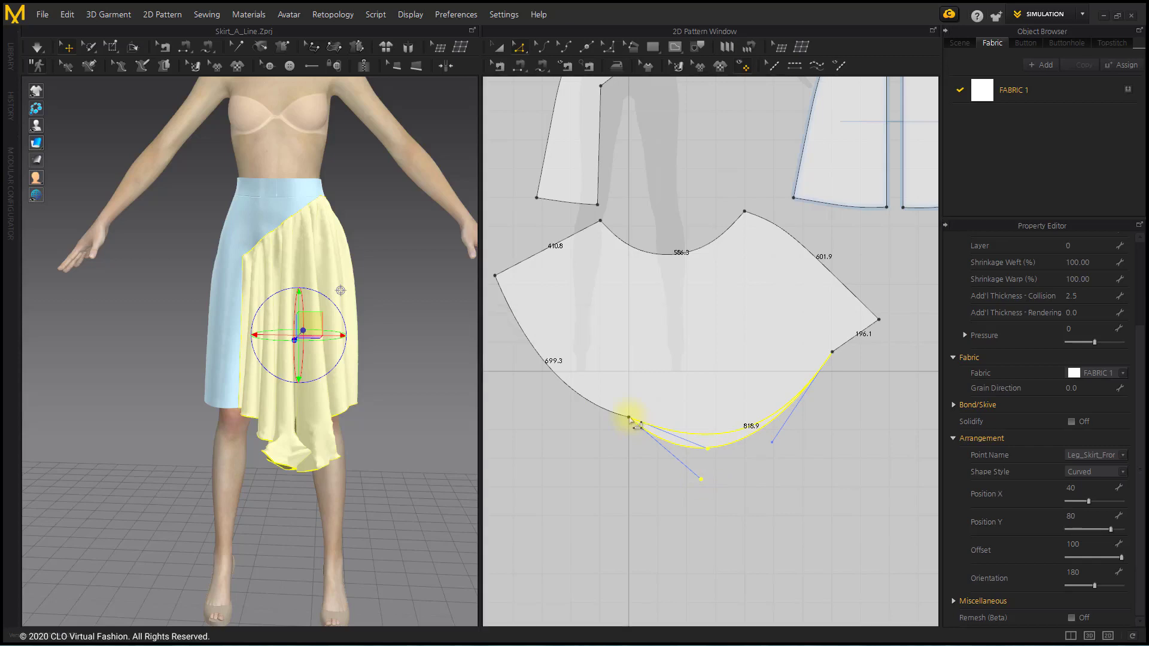
left_click(631, 420)
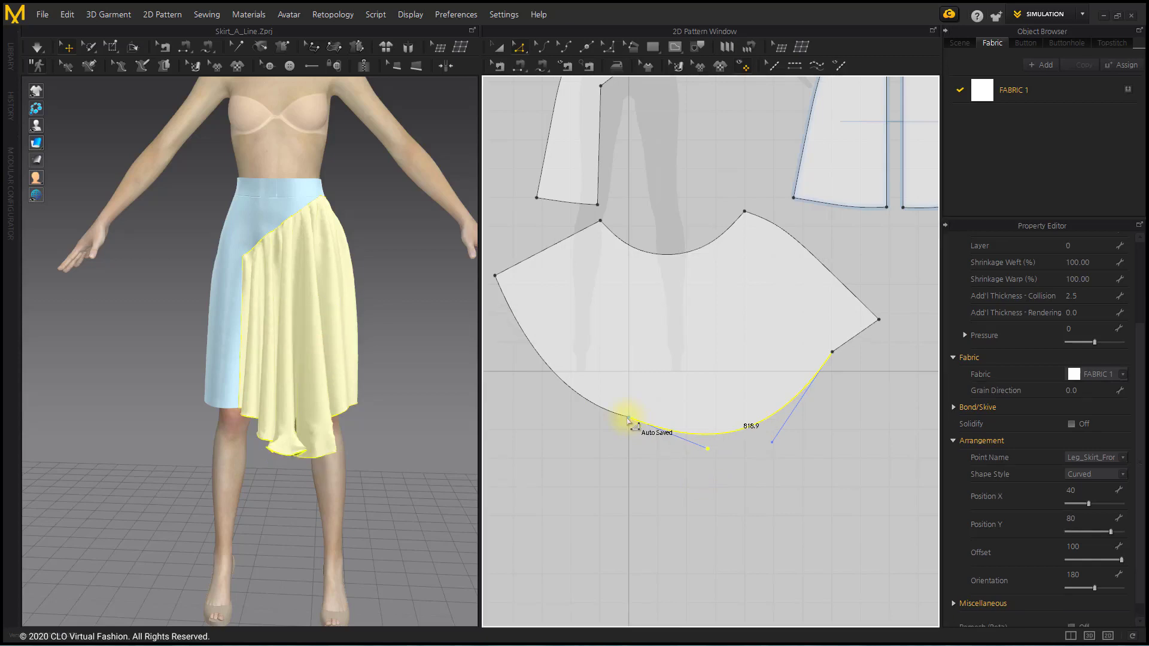
left_click(562, 397)
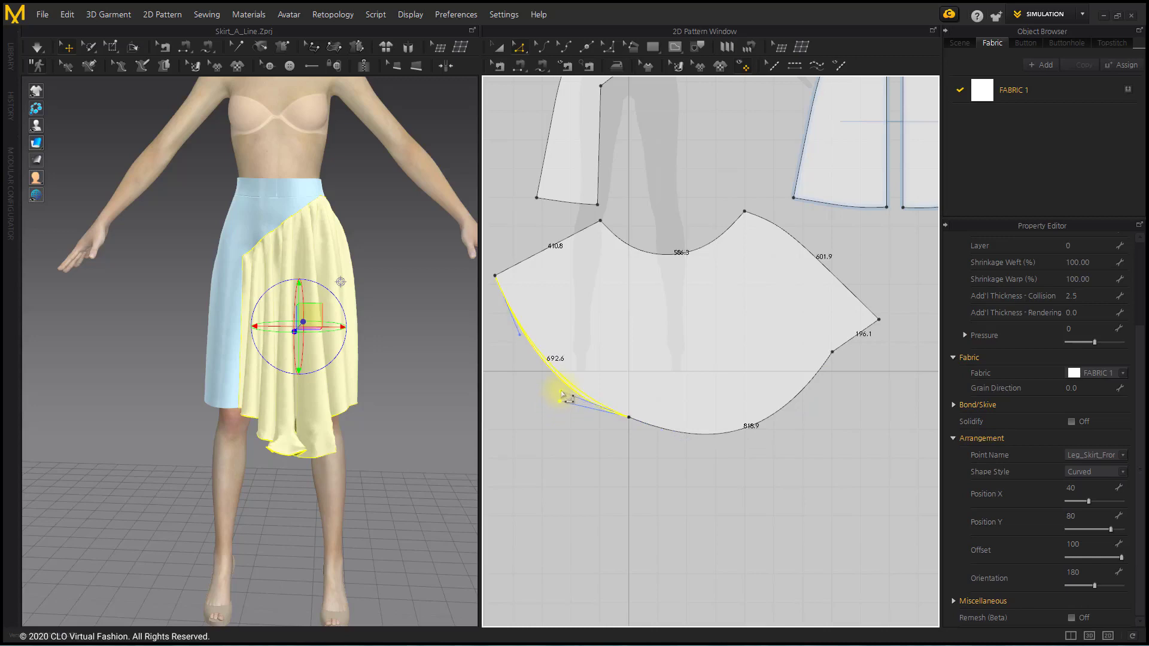
left_click_drag(565, 384, 565, 383)
left_click_drag(629, 419, 632, 430)
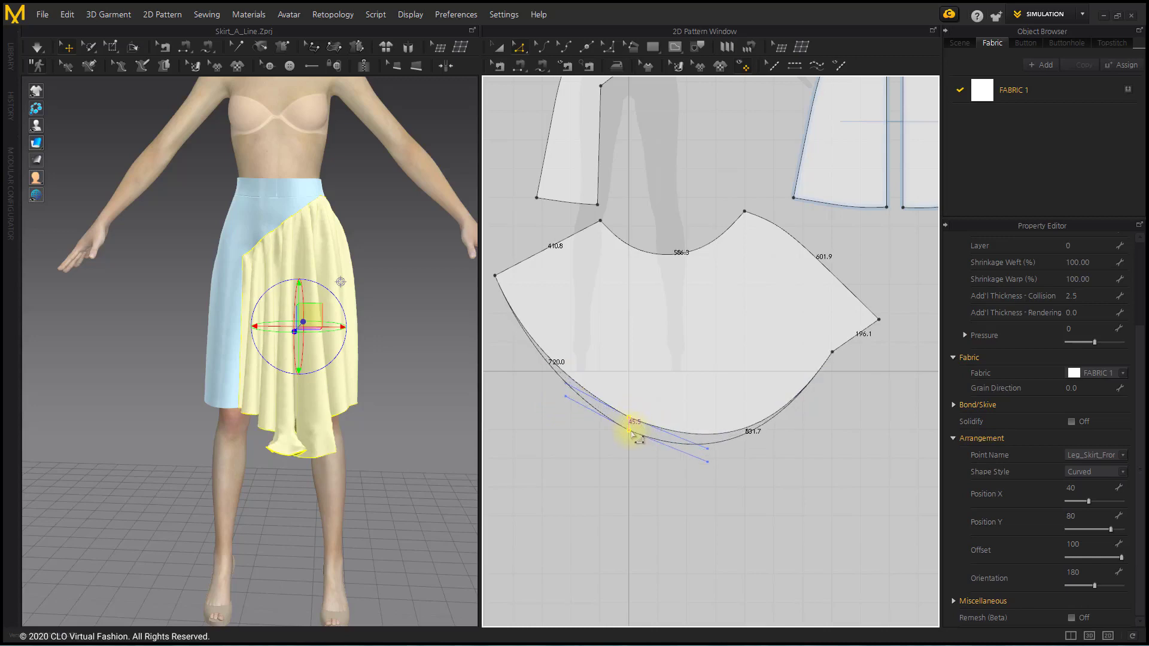
Reshape the hem near the curved side by moving its inner point outward about 75 mm and refining its handle, and simulate the skirt
left_click_drag(832, 353, 823, 375)
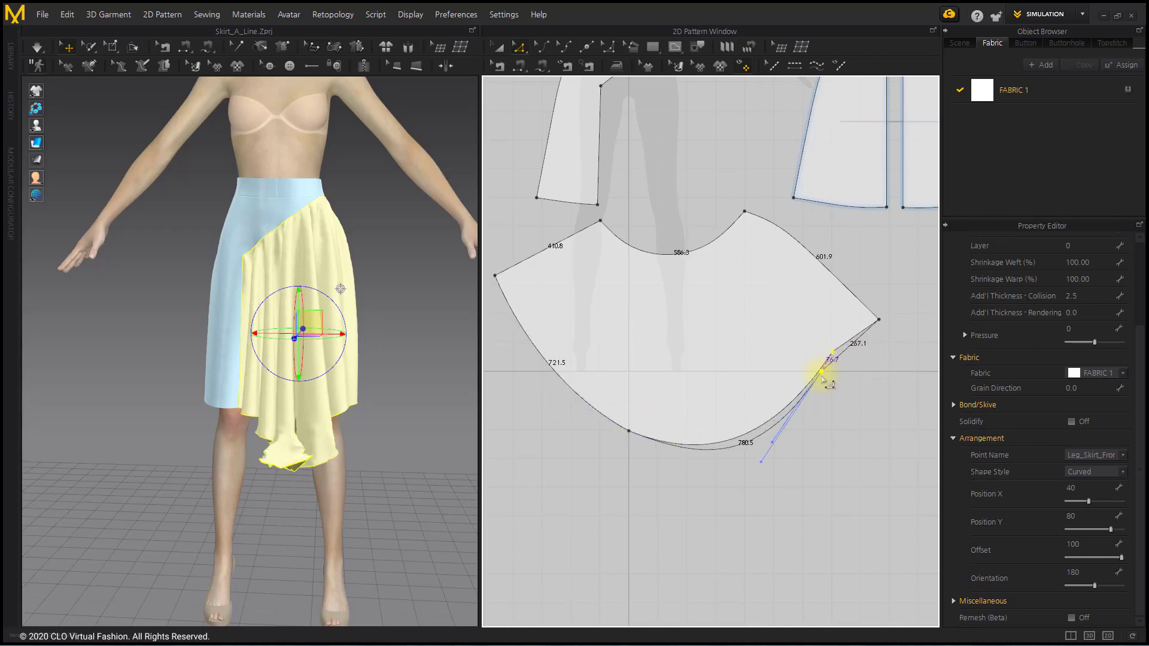
left_click_drag(793, 436, 761, 465)
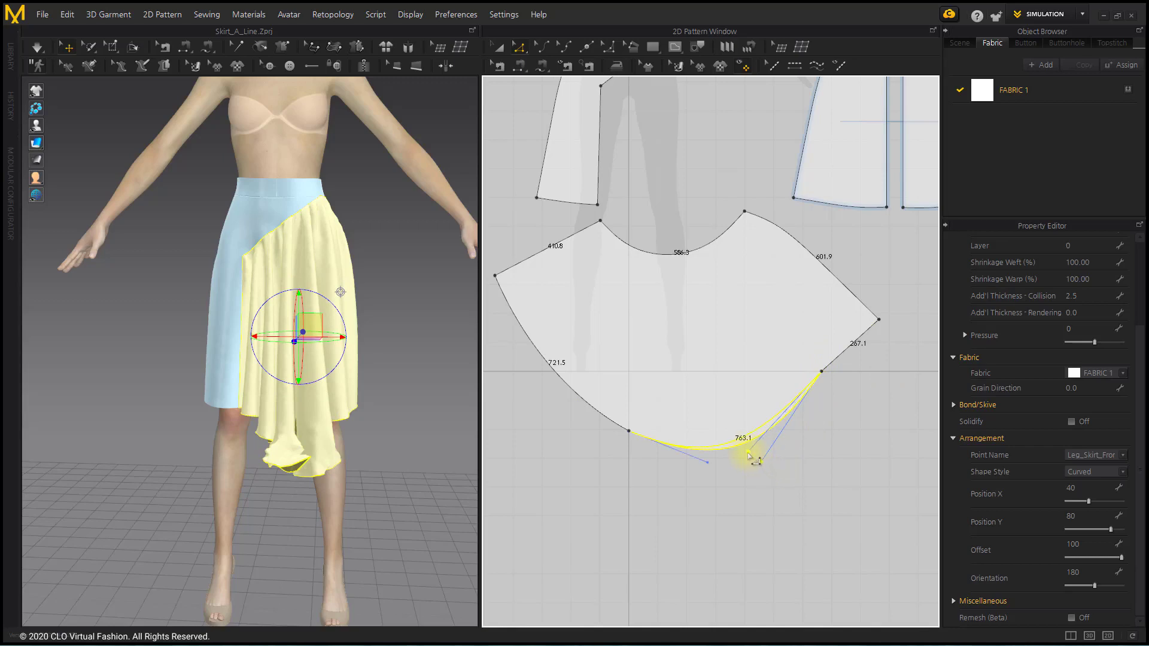
left_click(809, 463)
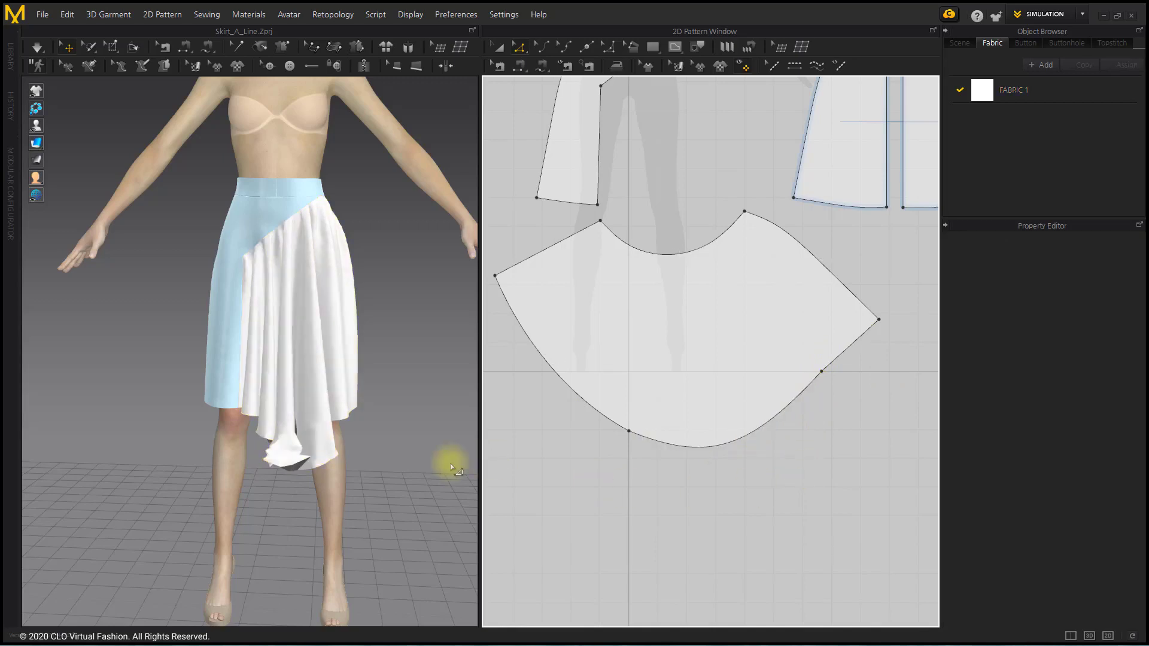
left_click(36, 46)
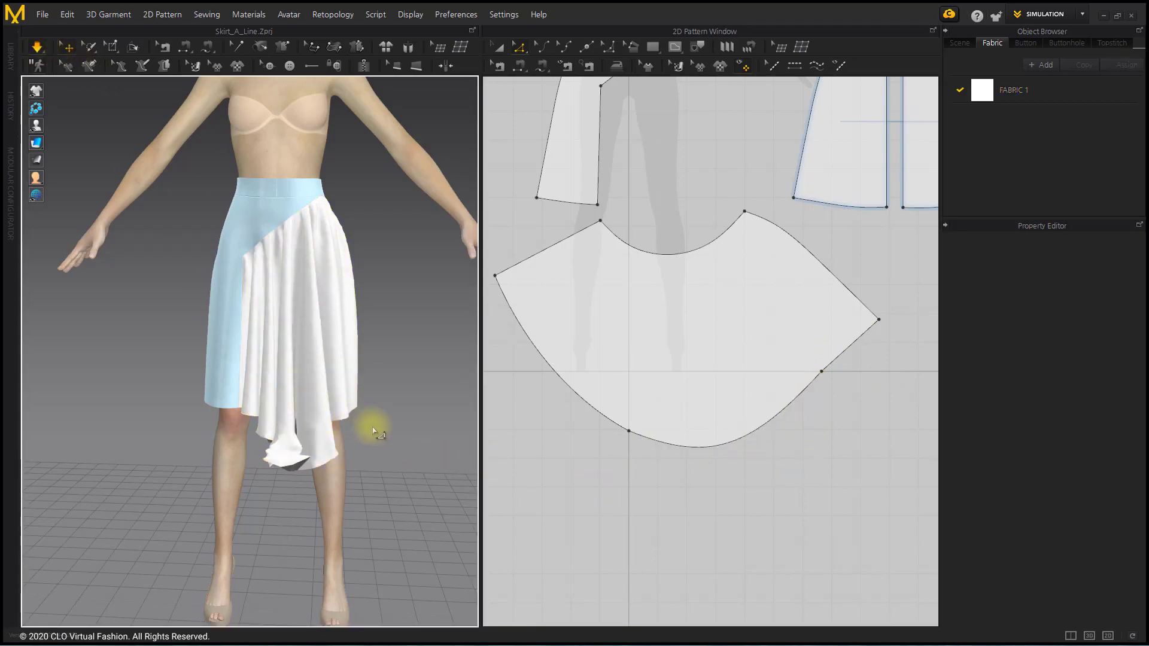
mouse_move(369, 342)
right_mouse_down()
mouse_move(256, 336)
mouse_move(392, 354)
mouse_move(372, 345)
right_mouse_up()
Unfreeze the narrow front piece and both back skirt panels
left_click(498, 47)
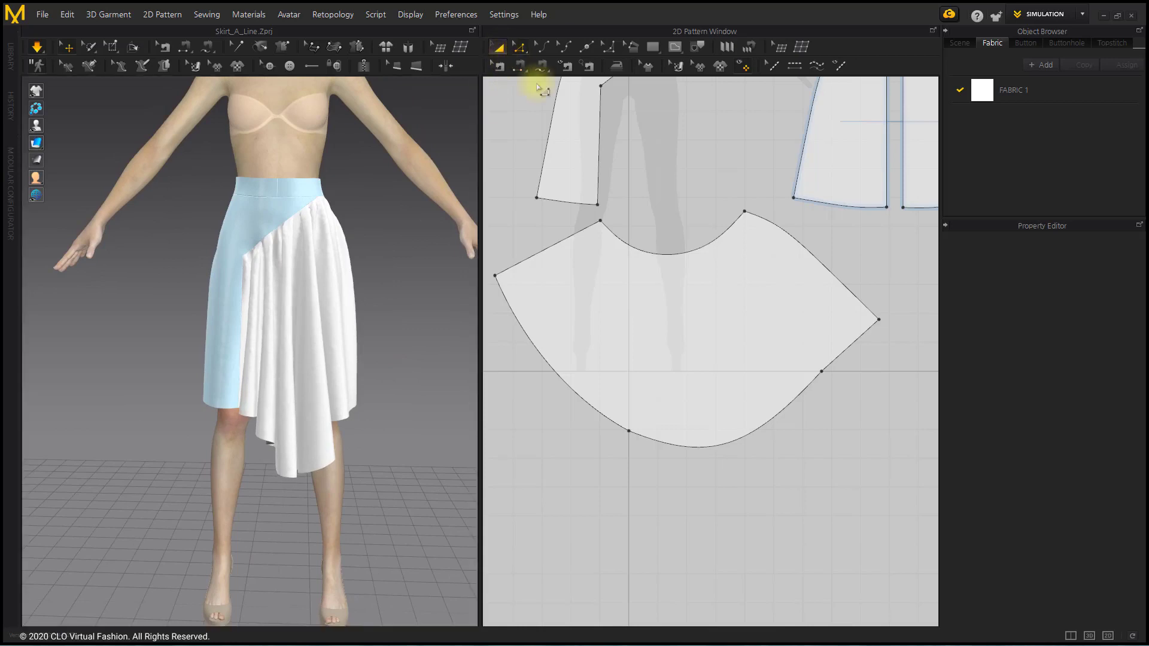
scroll(680, 225, "down", 4)
left_click(629, 254)
left_click(775, 262, "shift")
left_click(833, 257, "shift")
right_click(832, 243)
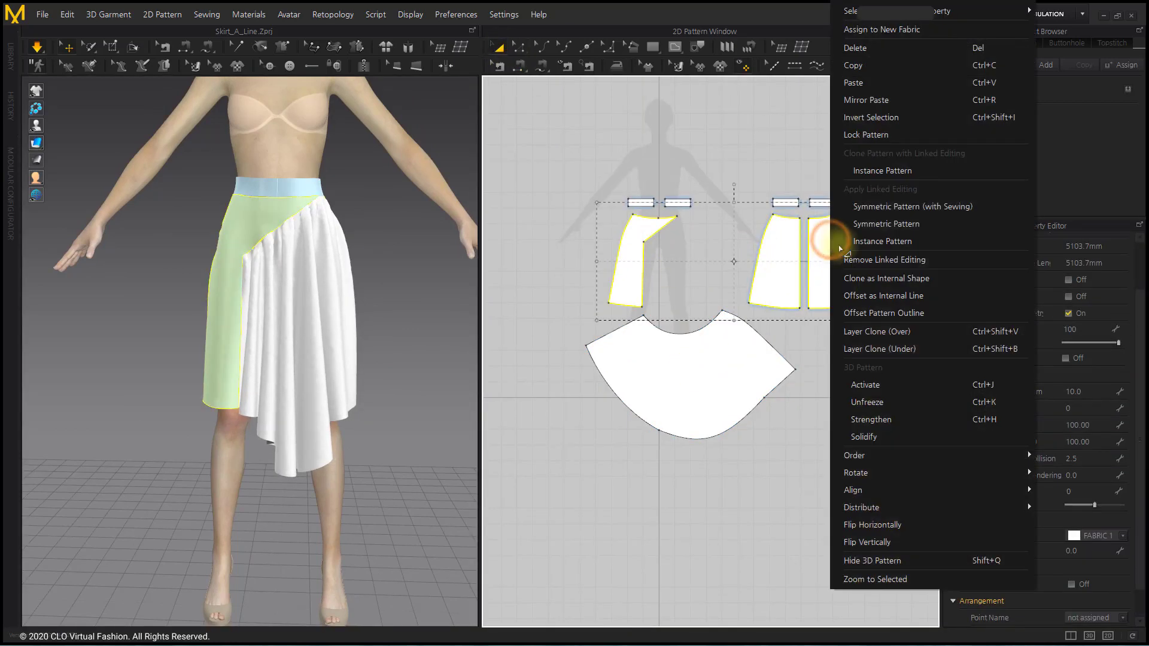
left_click(875, 403)
left_click(790, 456)
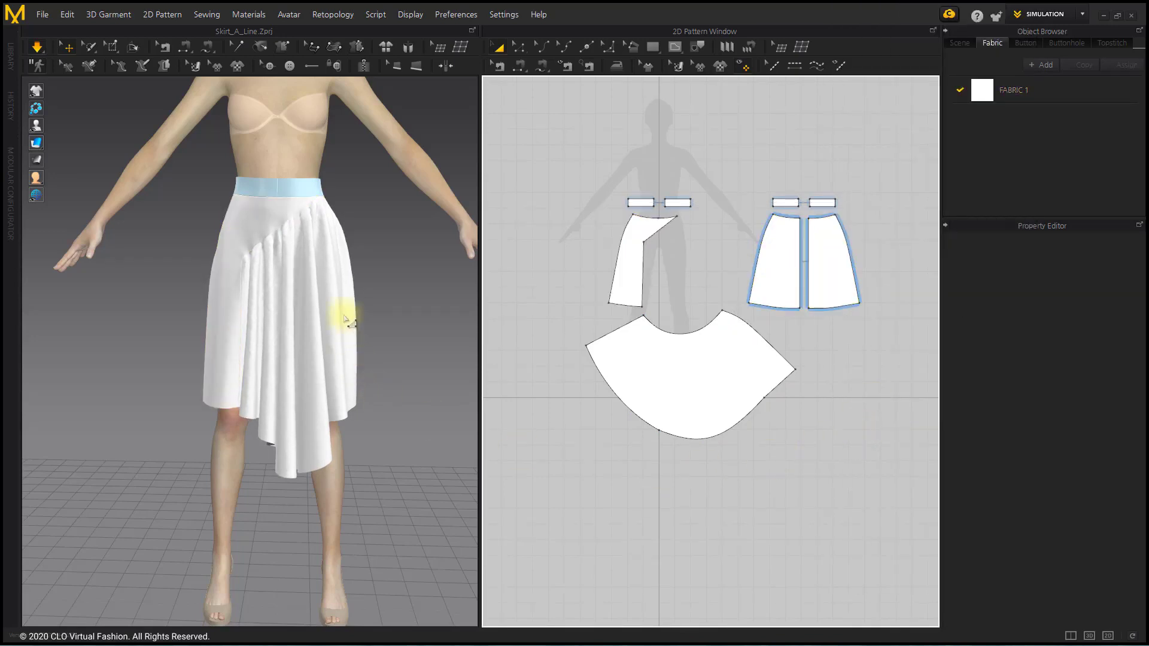
Turn on Elastic for the narrow front piece's diagonal seam edge and set its ratio to 100
scroll(348, 331, "up", 10)
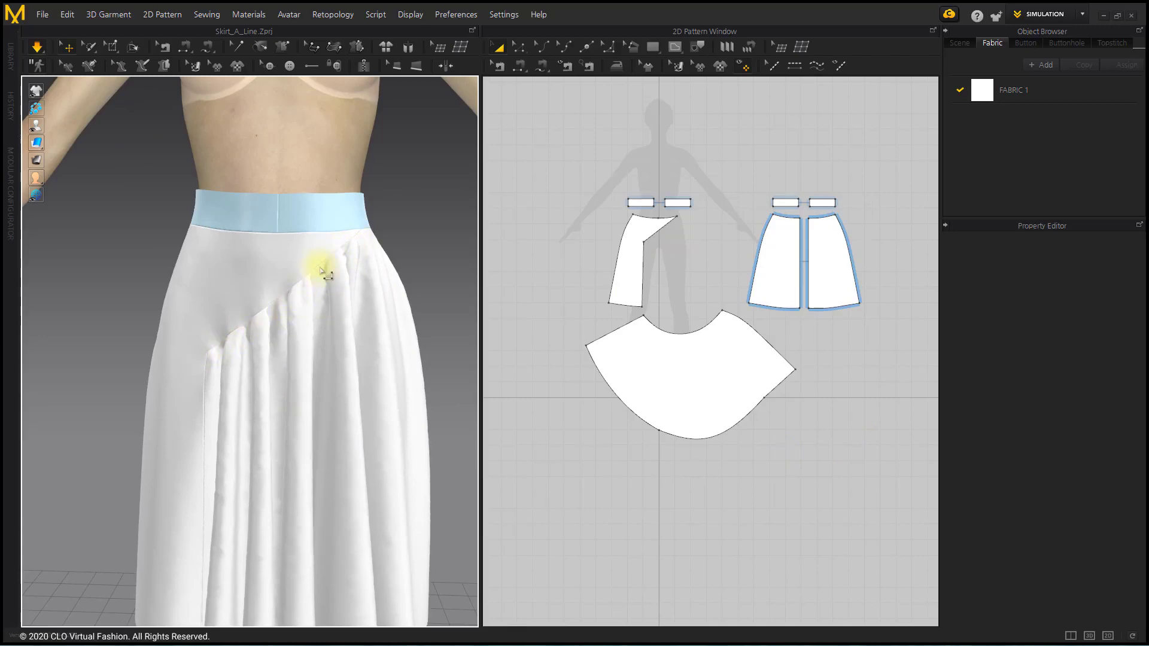
scroll(670, 230, "up", 5)
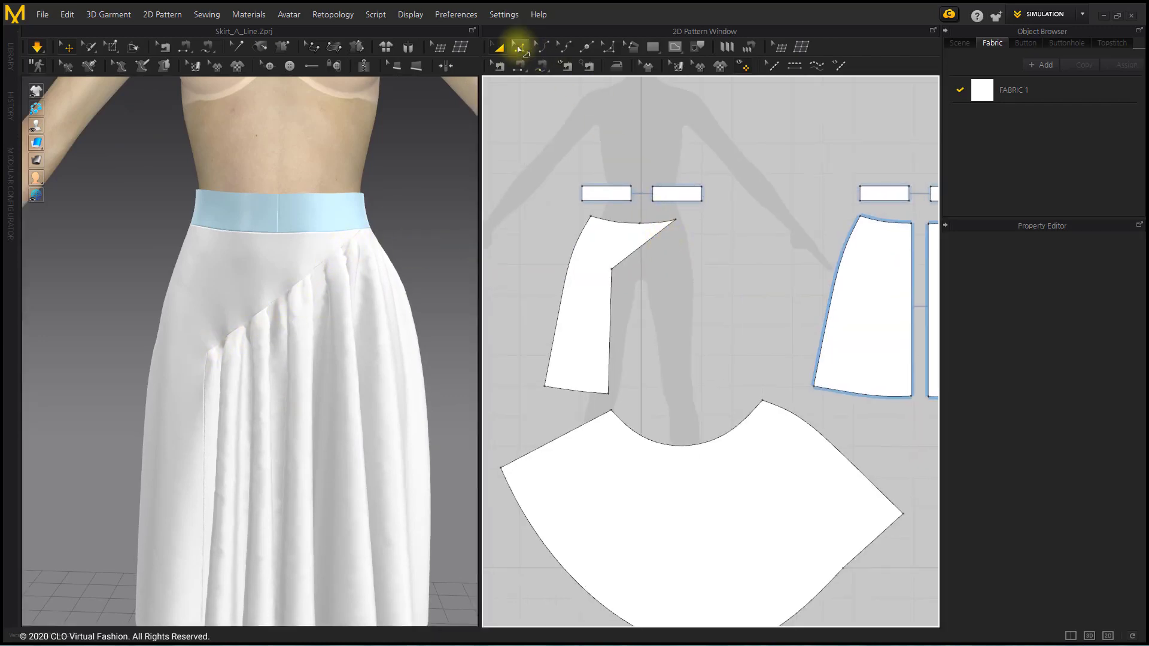
left_click(517, 46)
left_click(630, 257)
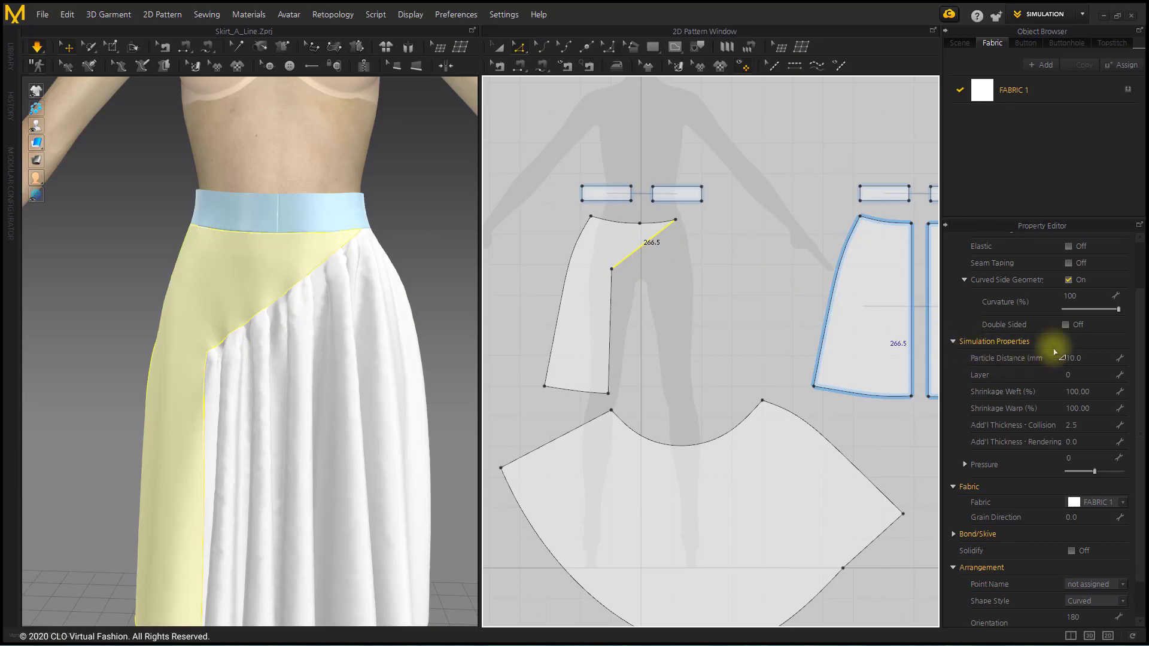
left_click(1068, 246)
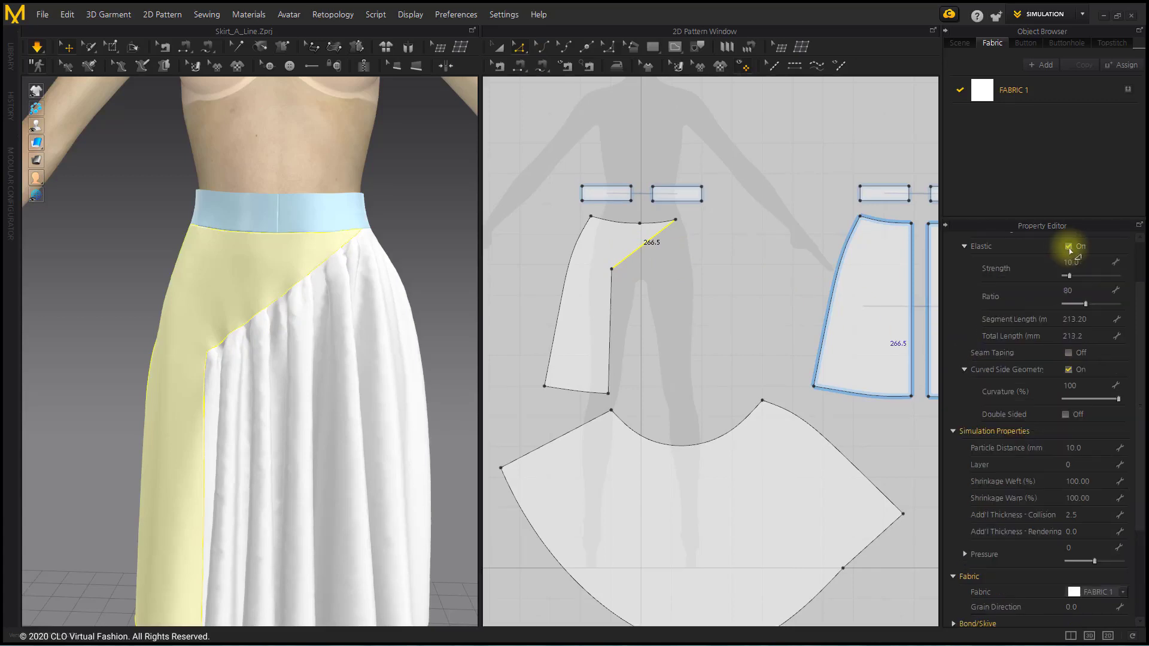
left_click(1080, 293)
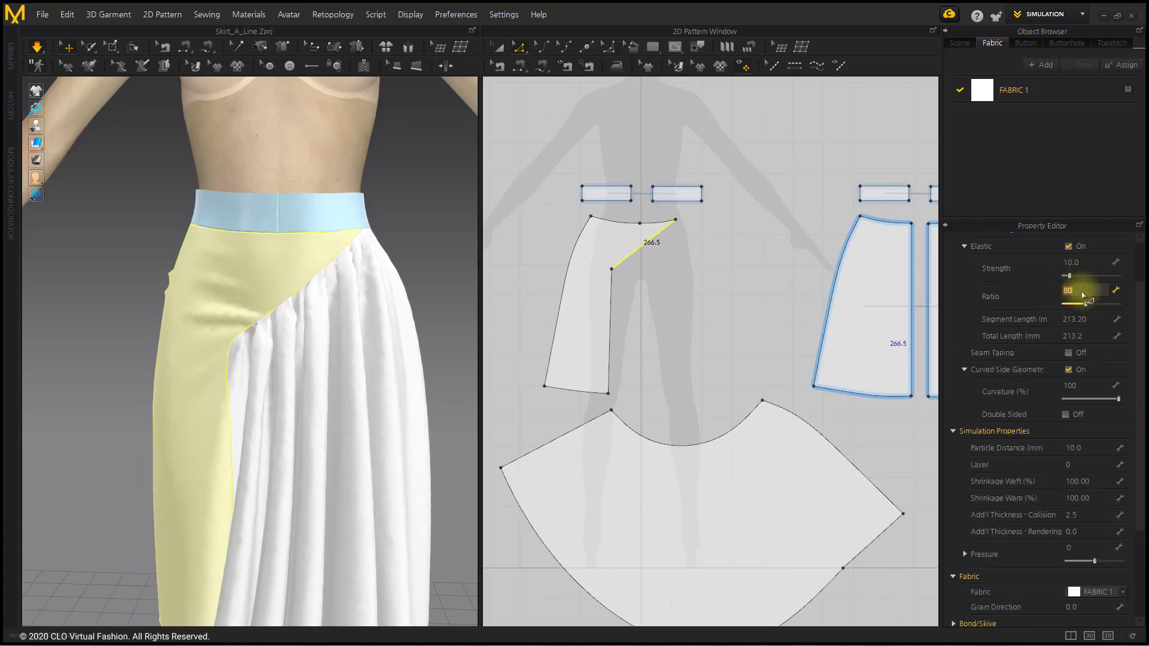
type("100")
key("Return")
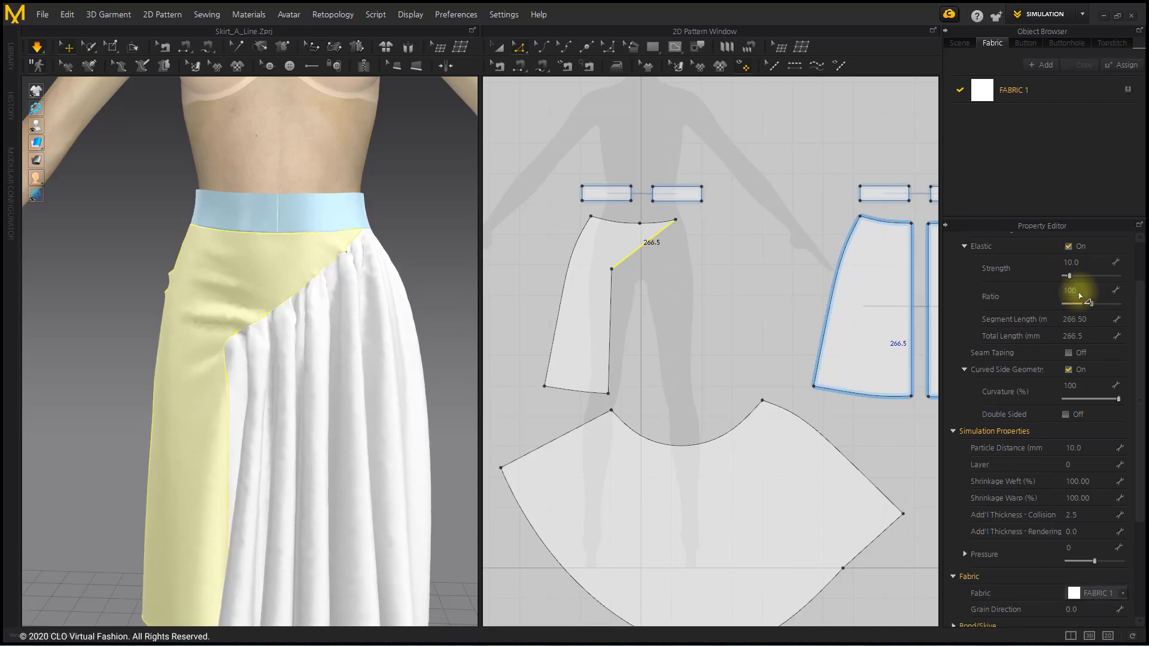